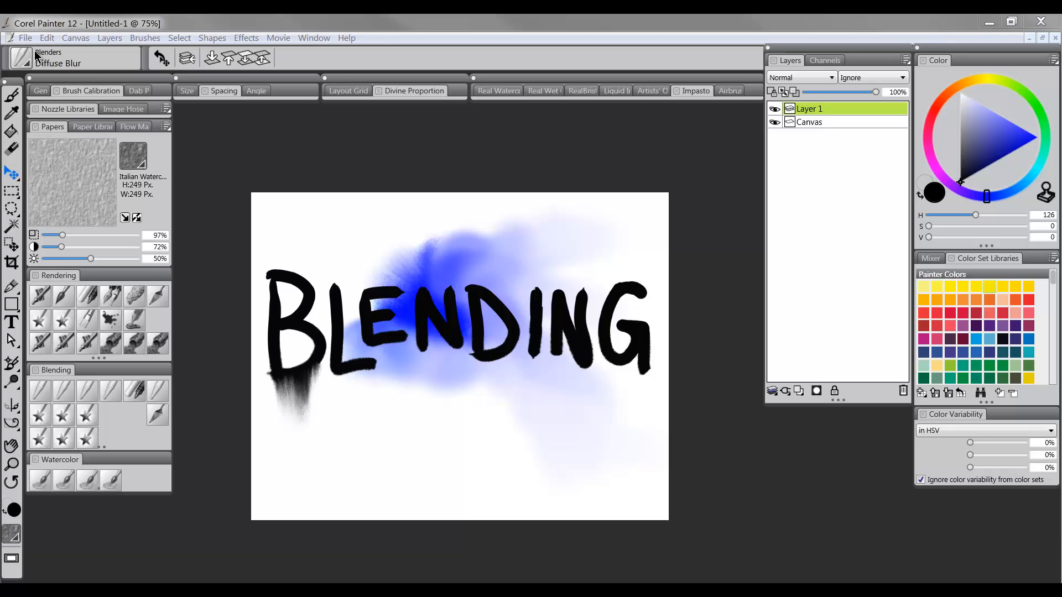
Choose the Diffuse Blur variant from the Blenders category and activate the Brush tool
{"action": "left_click", "coordinate": [22, 56]}
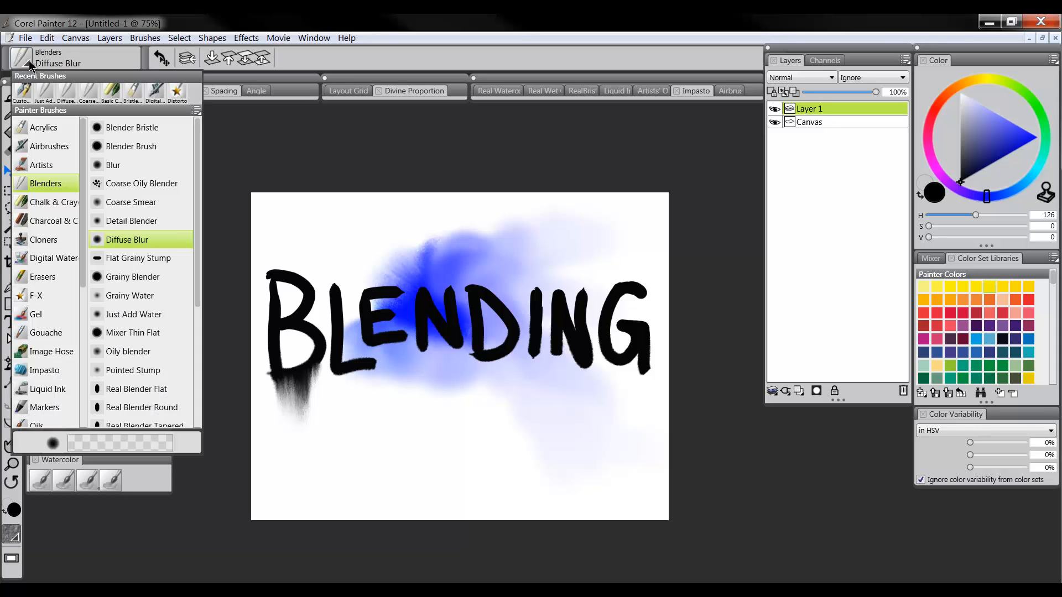
{"action": "mouse_move", "coordinate": [199, 159]}
{"action": "left_mouse_down"}
{"action": "mouse_move", "coordinate": [199, 287]}
{"action": "mouse_move", "coordinate": [199, 161]}
{"action": "left_mouse_up"}
{"action": "left_click", "coordinate": [125, 235]}
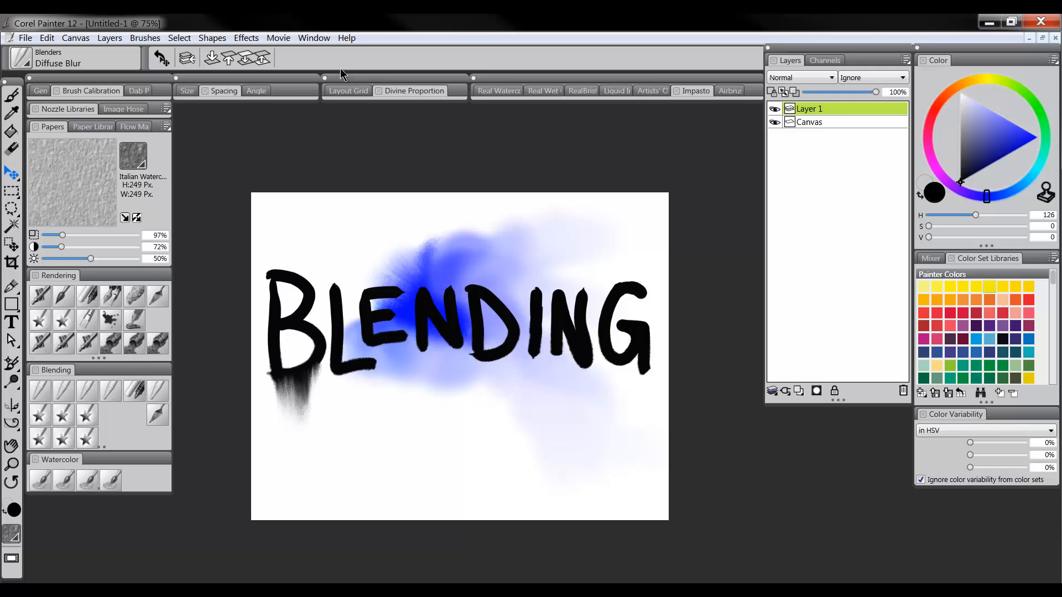
{"action": "left_click", "coordinate": [14, 95]}
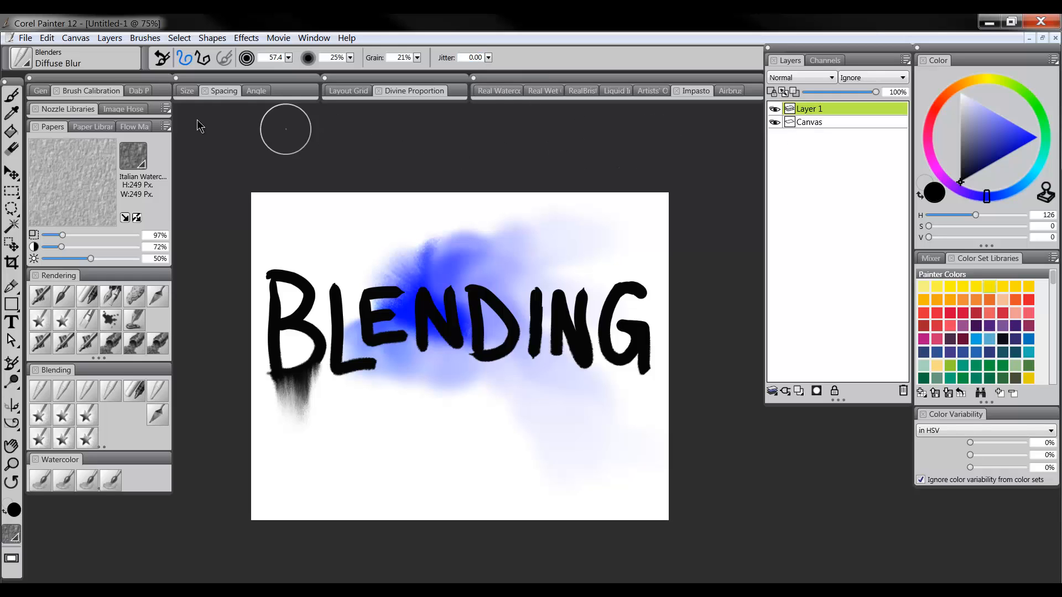
Hide Layer 1 and erase all the paint on the Canvas layer
{"action": "left_click", "coordinate": [775, 108]}
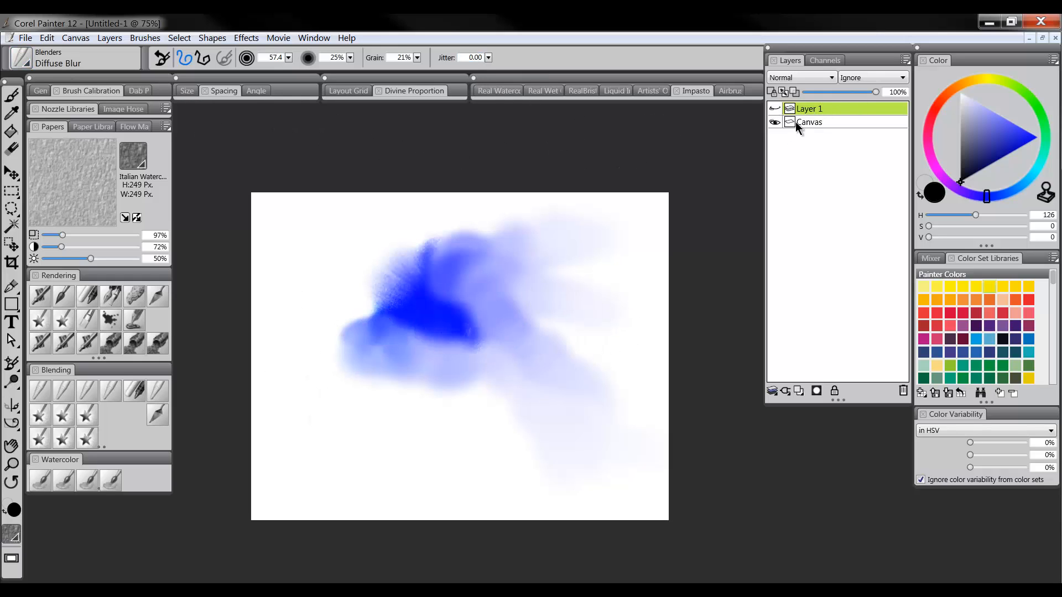
{"action": "left_click", "coordinate": [815, 122]}
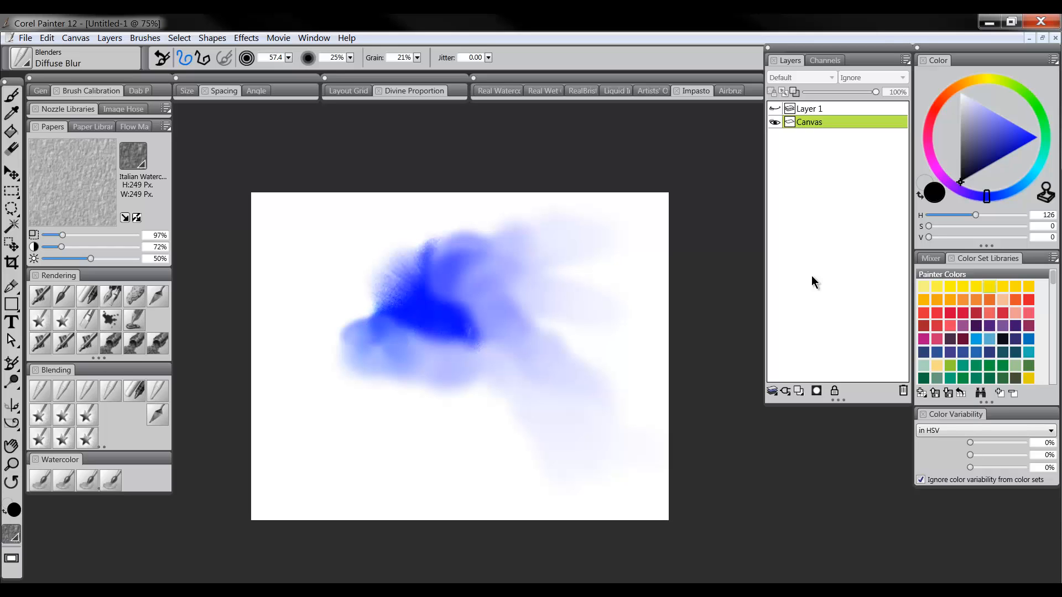
{"action": "key", "text": "ctrl+a"}
{"action": "key", "text": "Delete"}
{"action": "key", "text": "ctrl+d"}
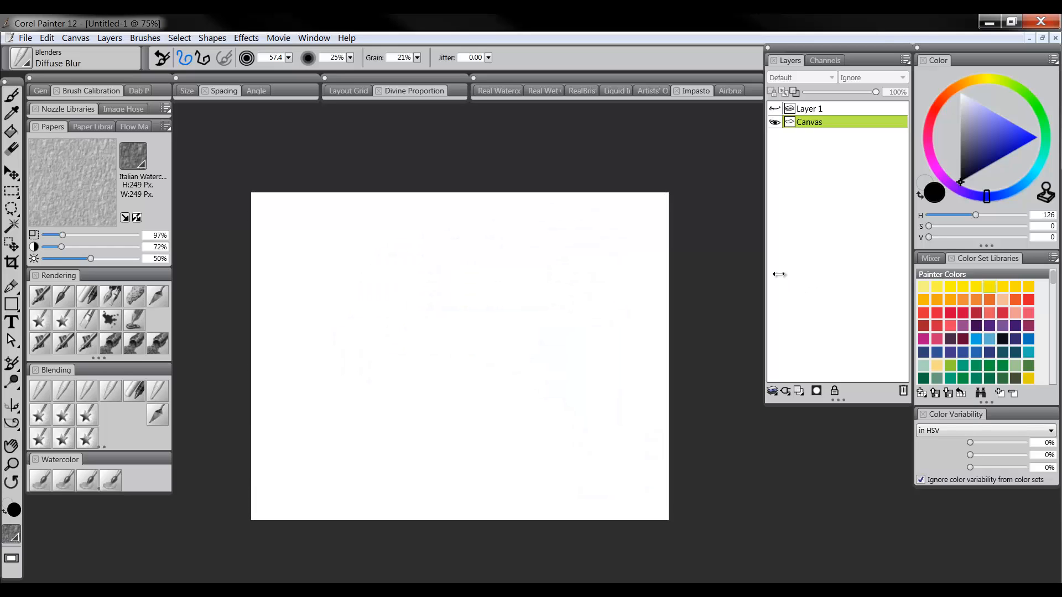
Scribble a solid bright red patch near the middle of the canvas with the Basic Crayons variant of Chalk & Crayons
{"action": "left_click", "coordinate": [22, 59]}
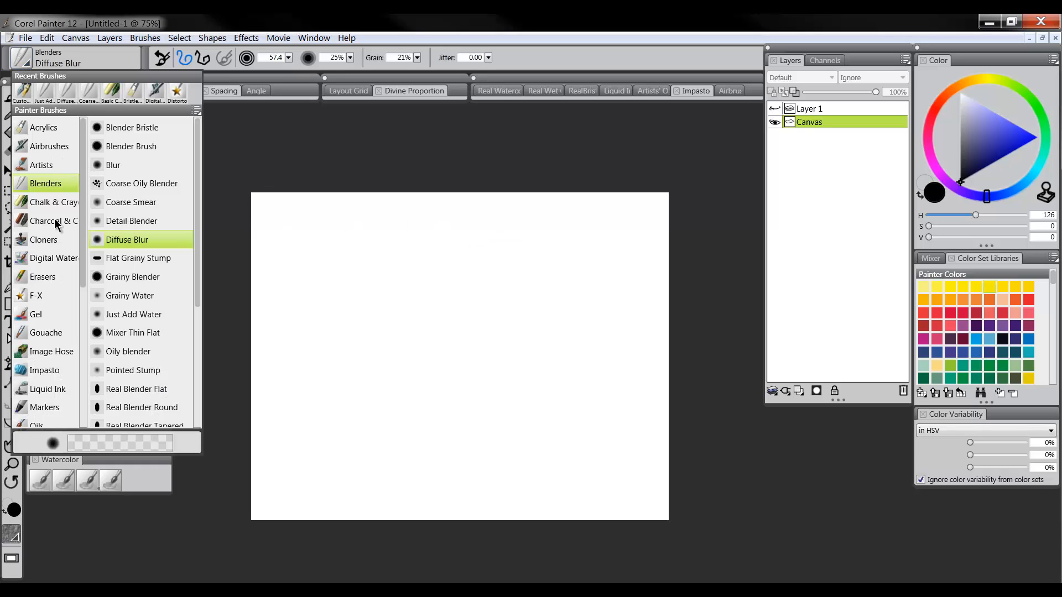
{"action": "left_click", "coordinate": [48, 204]}
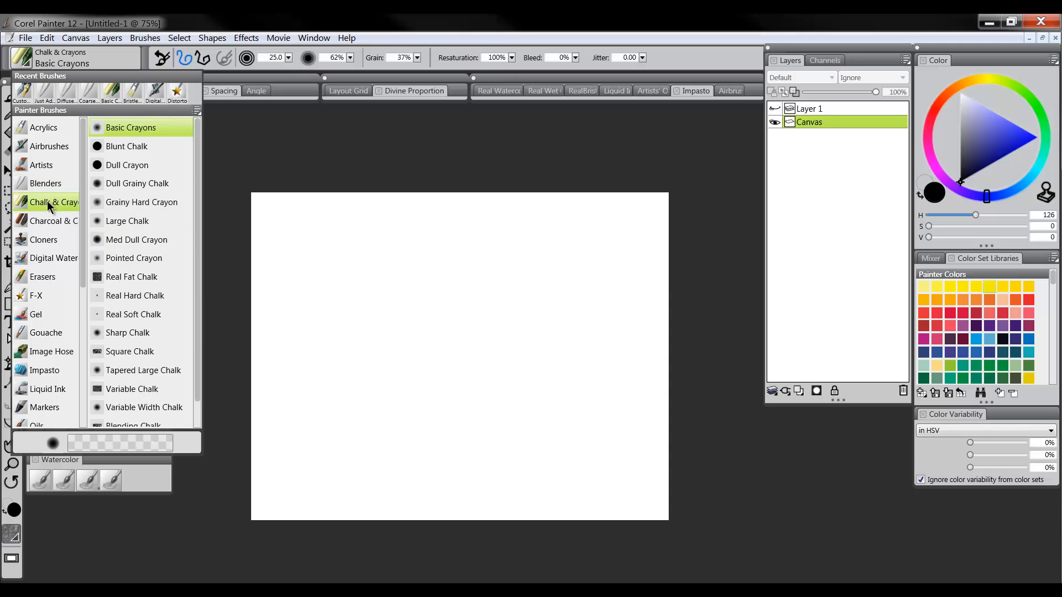
{"action": "left_click", "coordinate": [137, 128]}
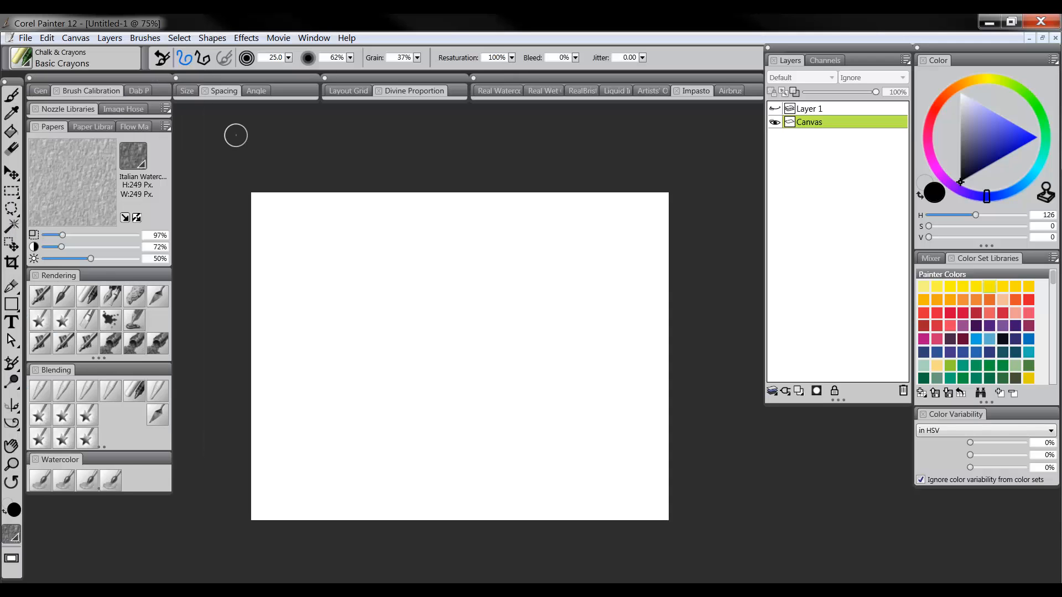
{"action": "left_click", "coordinate": [934, 111]}
{"action": "left_click_drag", "start_coordinate": [1004, 134], "coordinate": [1042, 141]}
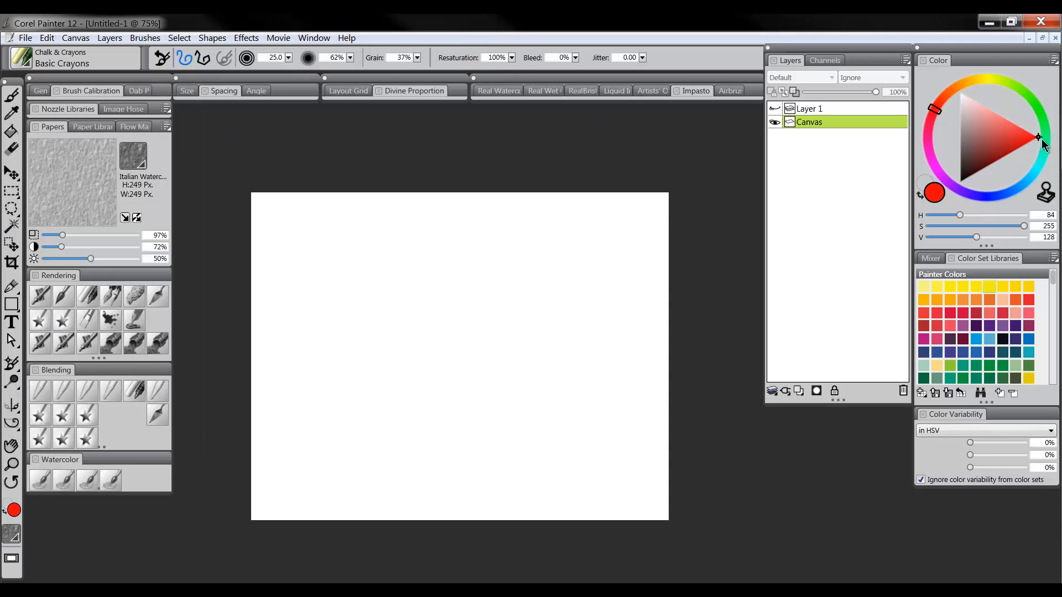
{"action": "mouse_move", "coordinate": [424, 294]}
{"action": "left_mouse_down"}
{"action": "mouse_move", "coordinate": [388, 316]}
{"action": "mouse_move", "coordinate": [369, 354]}
{"action": "mouse_move", "coordinate": [453, 288]}
{"action": "mouse_move", "coordinate": [440, 357]}
{"action": "mouse_move", "coordinate": [481, 337]}
{"action": "left_mouse_up"}
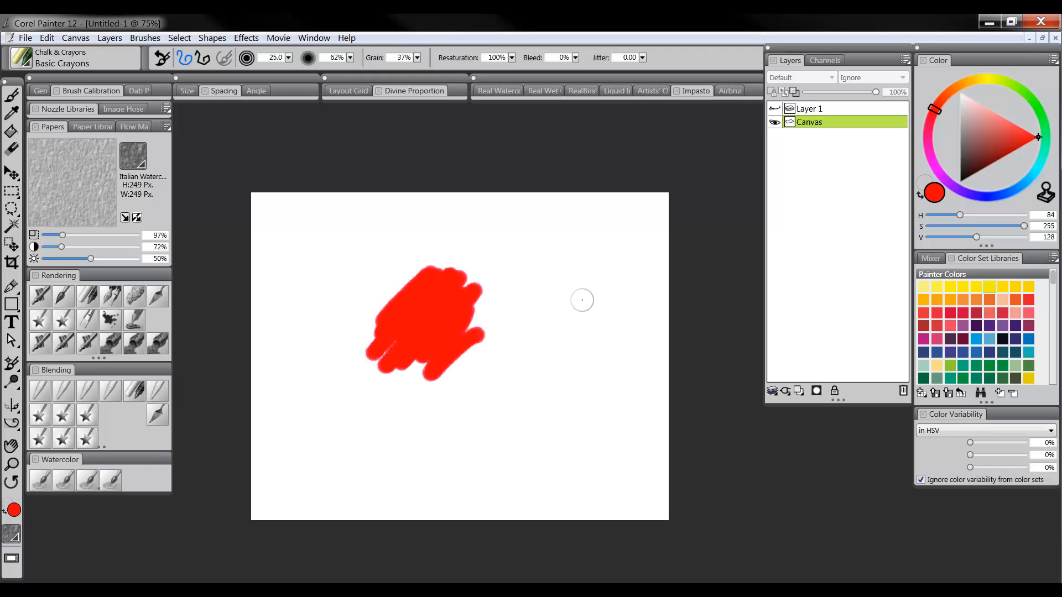
Soften the right edge of the red patch with the Diffuse Blur blender
{"action": "left_click", "coordinate": [23, 59]}
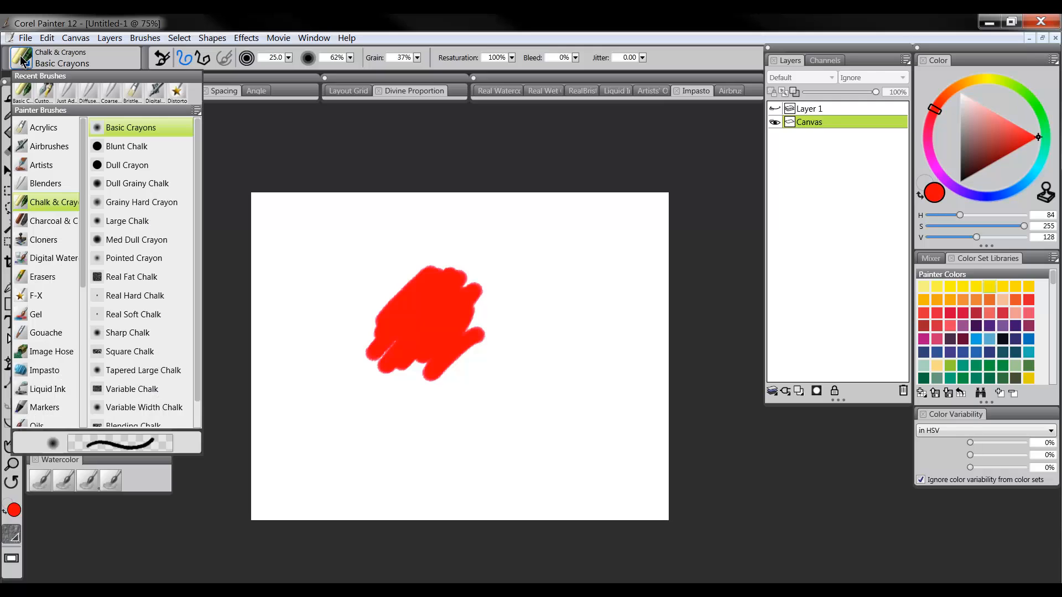
{"action": "left_click", "coordinate": [42, 184]}
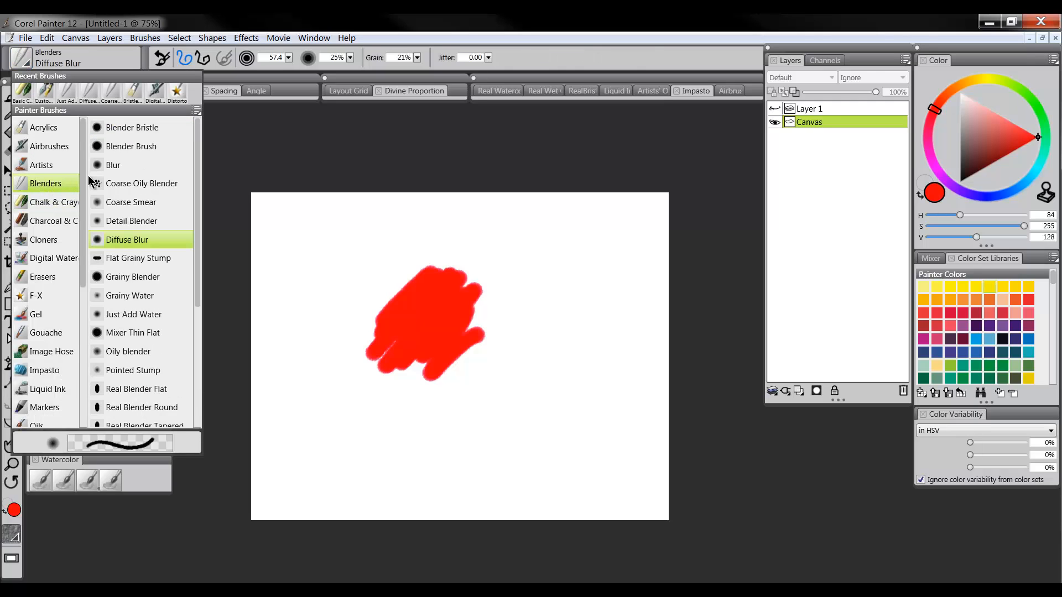
{"action": "left_click", "coordinate": [112, 241]}
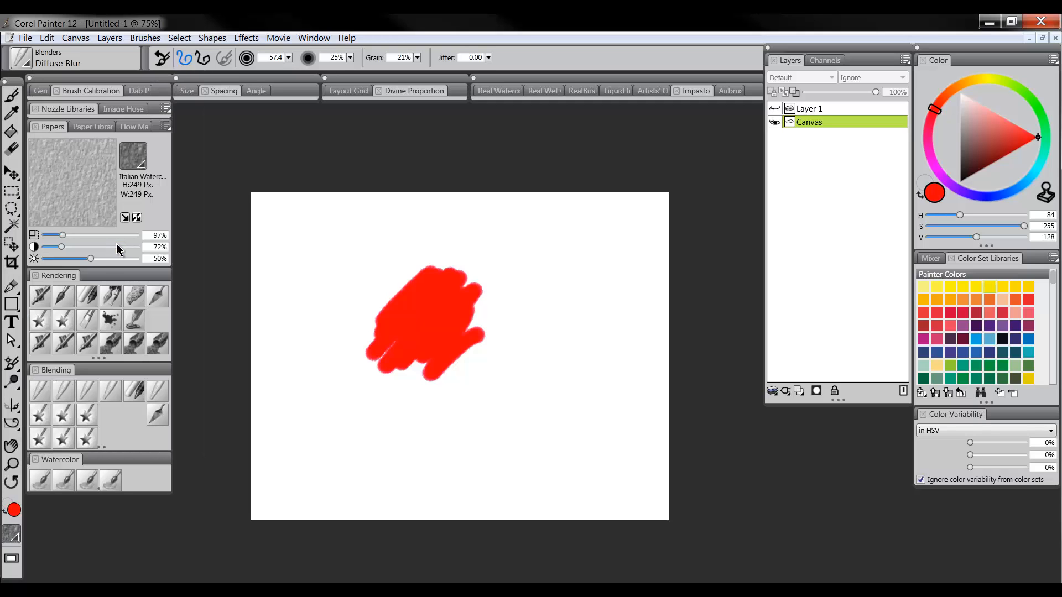
{"action": "mouse_move", "coordinate": [416, 351]}
{"action": "left_mouse_down"}
{"action": "mouse_move", "coordinate": [459, 372]}
{"action": "mouse_move", "coordinate": [453, 356]}
{"action": "mouse_move", "coordinate": [486, 353]}
{"action": "mouse_move", "coordinate": [468, 332]}
{"action": "mouse_move", "coordinate": [493, 316]}
{"action": "mouse_move", "coordinate": [471, 317]}
{"action": "mouse_move", "coordinate": [501, 311]}
{"action": "mouse_move", "coordinate": [476, 293]}
{"action": "mouse_move", "coordinate": [474, 303]}
{"action": "mouse_move", "coordinate": [480, 279]}
{"action": "mouse_move", "coordinate": [407, 288]}
{"action": "left_mouse_up"}
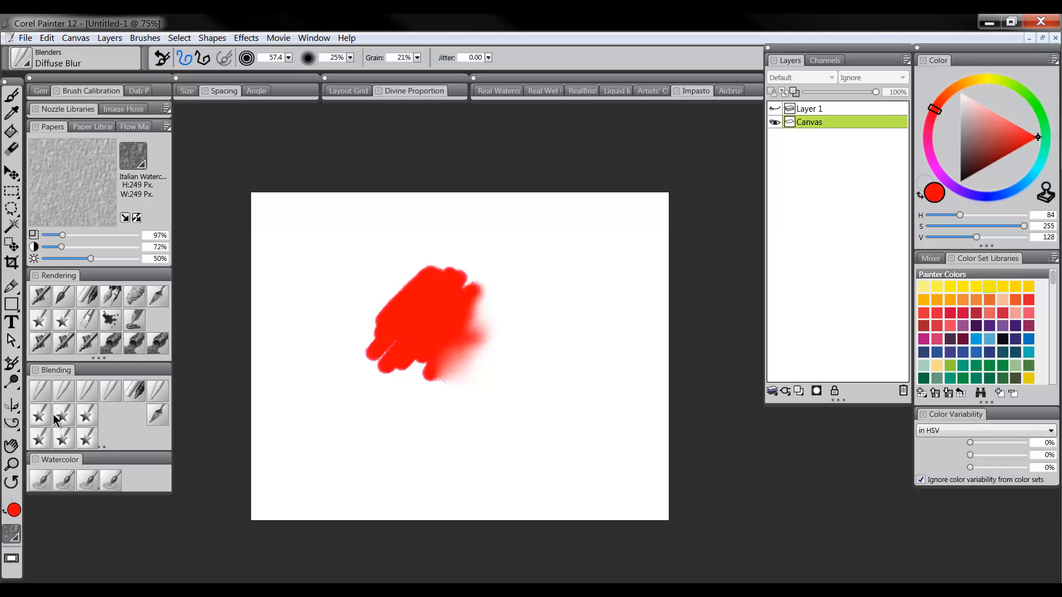
Blend the remaining edges of the red patch outward into the white all around with Diffuse Blur
{"action": "left_click", "coordinate": [11, 464]}
{"action": "left_click", "coordinate": [422, 278]}
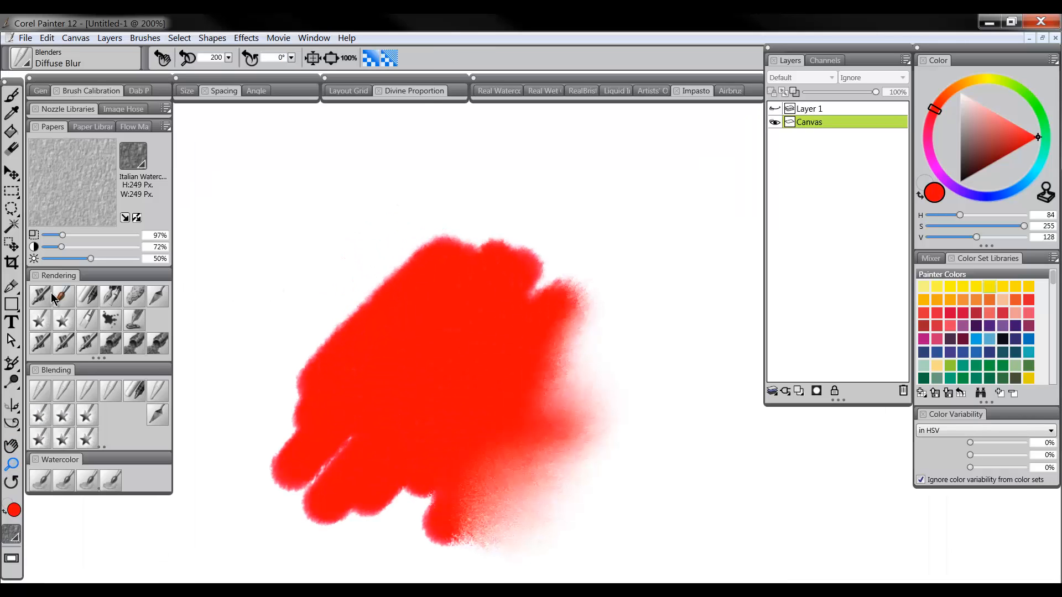
{"action": "left_click", "coordinate": [62, 399]}
{"action": "mouse_move", "coordinate": [415, 277]}
{"action": "left_mouse_down"}
{"action": "mouse_move", "coordinate": [321, 329]}
{"action": "mouse_move", "coordinate": [360, 304]}
{"action": "mouse_move", "coordinate": [292, 401]}
{"action": "mouse_move", "coordinate": [300, 484]}
{"action": "mouse_move", "coordinate": [352, 478]}
{"action": "mouse_move", "coordinate": [300, 402]}
{"action": "mouse_move", "coordinate": [357, 311]}
{"action": "mouse_move", "coordinate": [395, 290]}
{"action": "mouse_move", "coordinate": [410, 263]}
{"action": "mouse_move", "coordinate": [378, 293]}
{"action": "mouse_move", "coordinate": [391, 301]}
{"action": "mouse_move", "coordinate": [373, 273]}
{"action": "mouse_move", "coordinate": [396, 317]}
{"action": "mouse_move", "coordinate": [369, 272]}
{"action": "mouse_move", "coordinate": [392, 316]}
{"action": "mouse_move", "coordinate": [358, 275]}
{"action": "mouse_move", "coordinate": [395, 326]}
{"action": "mouse_move", "coordinate": [320, 298]}
{"action": "mouse_move", "coordinate": [305, 258]}
{"action": "mouse_move", "coordinate": [297, 340]}
{"action": "mouse_move", "coordinate": [321, 320]}
{"action": "mouse_move", "coordinate": [394, 312]}
{"action": "mouse_move", "coordinate": [389, 270]}
{"action": "mouse_move", "coordinate": [353, 257]}
{"action": "mouse_move", "coordinate": [324, 279]}
{"action": "mouse_move", "coordinate": [408, 229]}
{"action": "mouse_move", "coordinate": [442, 223]}
{"action": "mouse_move", "coordinate": [317, 365]}
{"action": "mouse_move", "coordinate": [297, 377]}
{"action": "mouse_move", "coordinate": [268, 348]}
{"action": "mouse_move", "coordinate": [283, 375]}
{"action": "mouse_move", "coordinate": [262, 406]}
{"action": "mouse_move", "coordinate": [292, 460]}
{"action": "mouse_move", "coordinate": [320, 477]}
{"action": "mouse_move", "coordinate": [364, 467]}
{"action": "mouse_move", "coordinate": [373, 514]}
{"action": "mouse_move", "coordinate": [421, 485]}
{"action": "mouse_move", "coordinate": [446, 524]}
{"action": "mouse_move", "coordinate": [486, 407]}
{"action": "mouse_move", "coordinate": [574, 304]}
{"action": "mouse_move", "coordinate": [512, 249]}
{"action": "mouse_move", "coordinate": [424, 201]}
{"action": "mouse_move", "coordinate": [570, 213]}
{"action": "mouse_move", "coordinate": [550, 396]}
{"action": "mouse_move", "coordinate": [441, 509]}
{"action": "mouse_move", "coordinate": [304, 518]}
{"action": "mouse_move", "coordinate": [301, 325]}
{"action": "mouse_move", "coordinate": [450, 230]}
{"action": "left_mouse_up"}
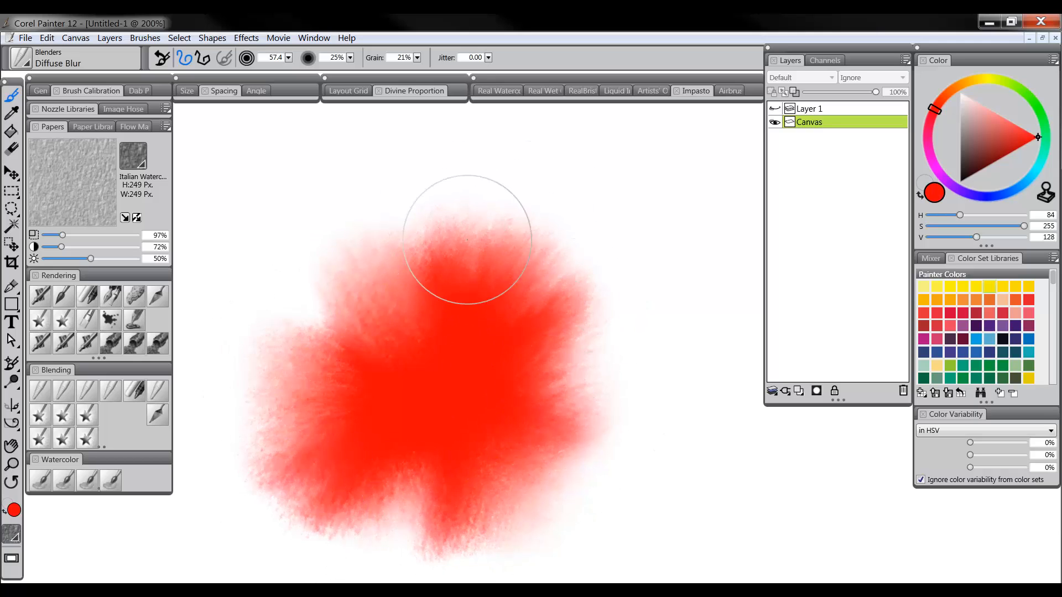
Paint a golden yellow band around the lower and right edges of the red patch with the Basic Crayons brush
{"action": "left_click", "coordinate": [11, 463]}
{"action": "left_click", "coordinate": [529, 395], "text": "alt"}
{"action": "left_click", "coordinate": [537, 400], "text": "alt"}
{"action": "left_click", "coordinate": [545, 406], "text": "alt"}
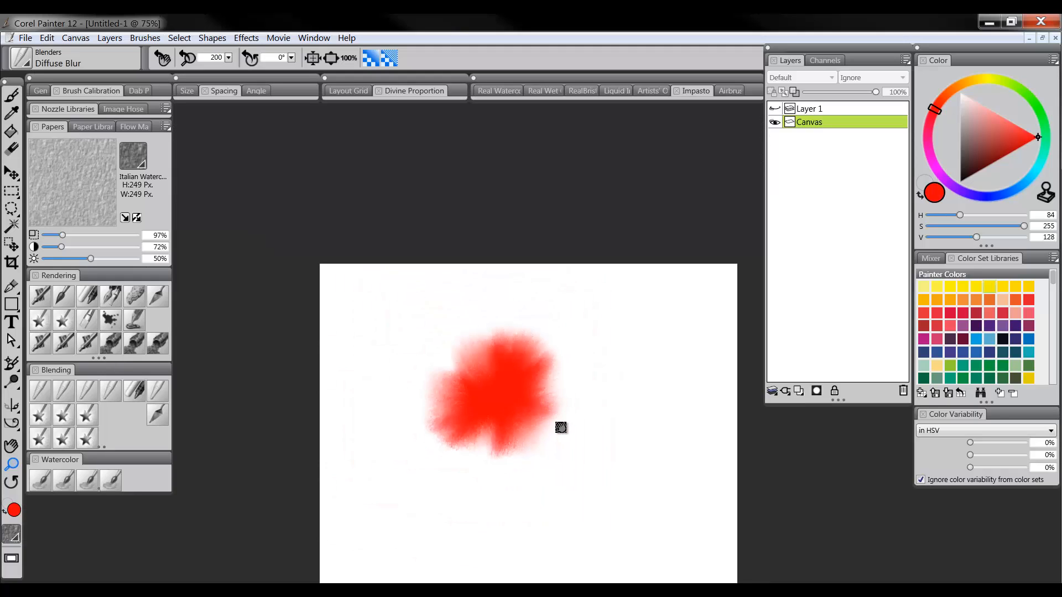
{"action": "left_click_drag", "start_coordinate": [560, 431], "coordinate": [521, 386]}
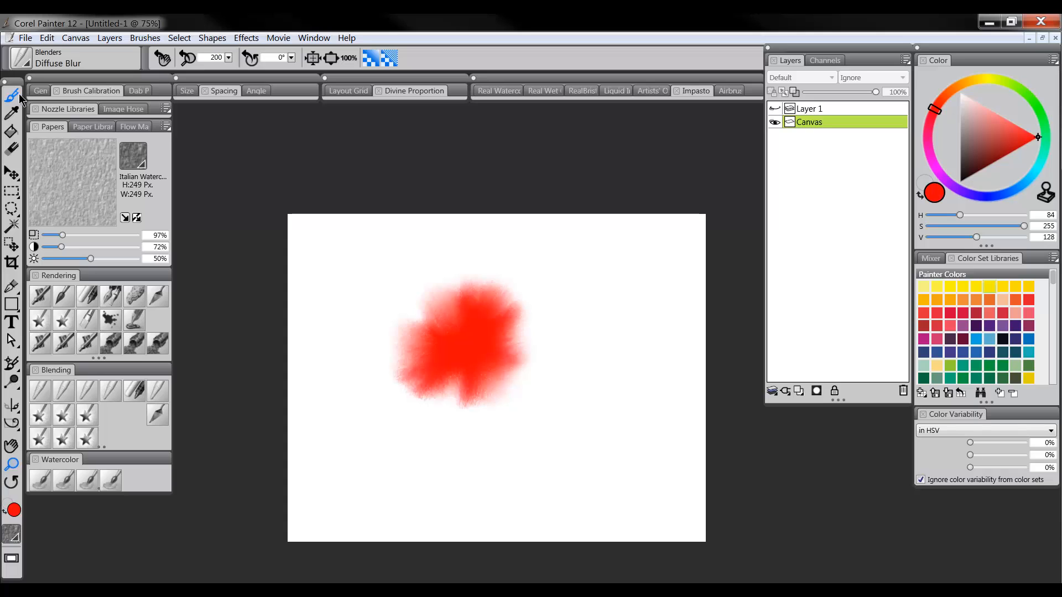
{"action": "left_click", "coordinate": [26, 67]}
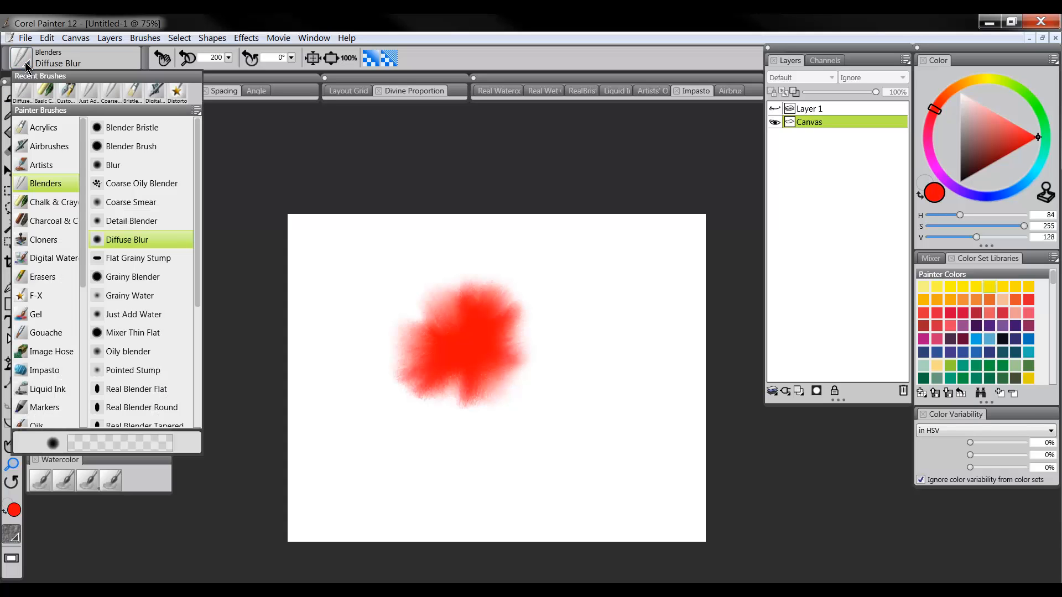
{"action": "left_click", "coordinate": [46, 202]}
{"action": "left_click", "coordinate": [139, 131]}
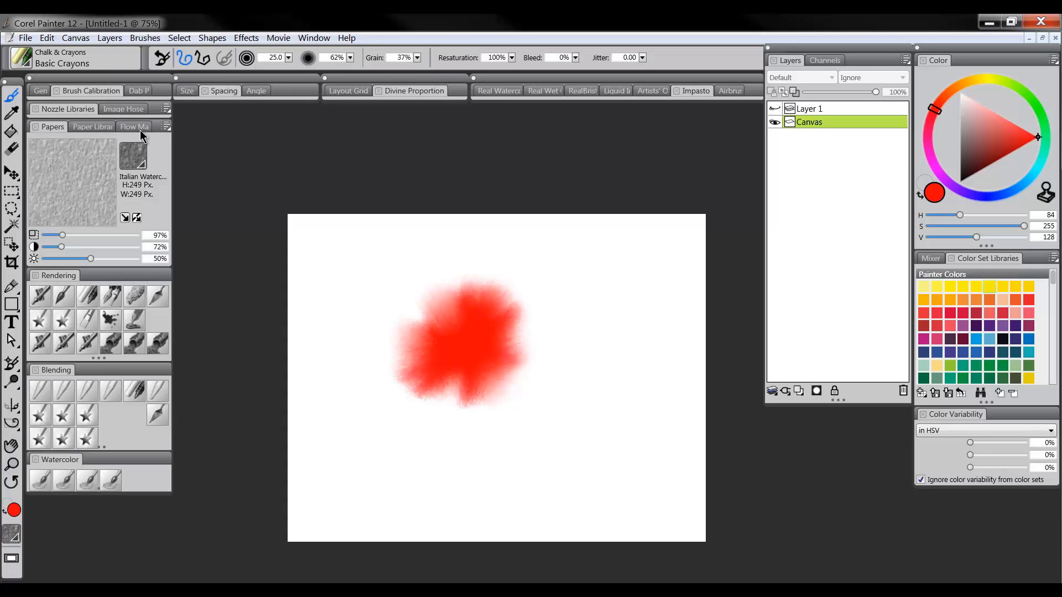
{"action": "left_click", "coordinate": [980, 199]}
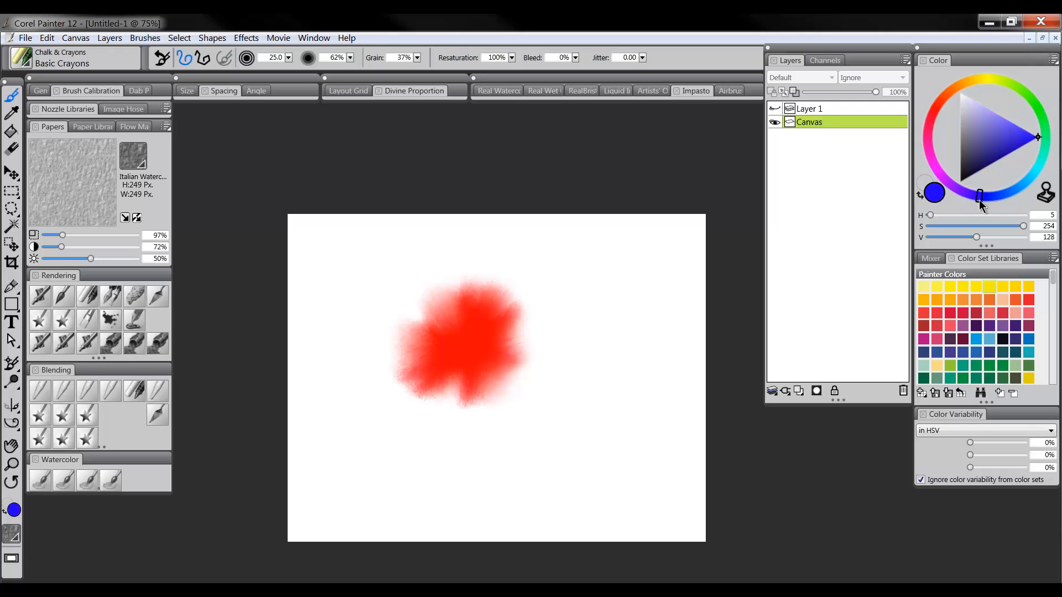
{"action": "left_click", "coordinate": [979, 81]}
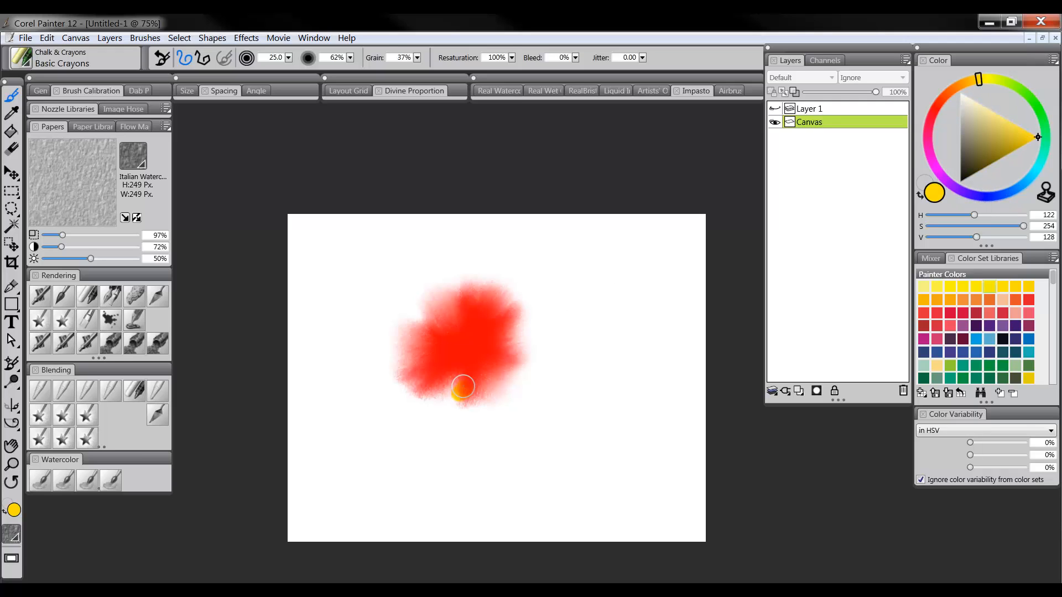
{"action": "mouse_move", "coordinate": [463, 386]}
{"action": "left_mouse_down"}
{"action": "mouse_move", "coordinate": [438, 389]}
{"action": "mouse_move", "coordinate": [444, 408]}
{"action": "mouse_move", "coordinate": [450, 393]}
{"action": "mouse_move", "coordinate": [489, 407]}
{"action": "mouse_move", "coordinate": [512, 381]}
{"action": "mouse_move", "coordinate": [504, 368]}
{"action": "mouse_move", "coordinate": [525, 346]}
{"action": "mouse_move", "coordinate": [511, 320]}
{"action": "mouse_move", "coordinate": [524, 318]}
{"action": "mouse_move", "coordinate": [530, 355]}
{"action": "mouse_move", "coordinate": [529, 306]}
{"action": "mouse_move", "coordinate": [500, 294]}
{"action": "mouse_move", "coordinate": [508, 284]}
{"action": "mouse_move", "coordinate": [541, 316]}
{"action": "mouse_move", "coordinate": [545, 345]}
{"action": "mouse_move", "coordinate": [543, 367]}
{"action": "mouse_move", "coordinate": [518, 401]}
{"action": "mouse_move", "coordinate": [482, 425]}
{"action": "mouse_move", "coordinate": [446, 418]}
{"action": "mouse_move", "coordinate": [451, 372]}
{"action": "mouse_move", "coordinate": [470, 391]}
{"action": "mouse_move", "coordinate": [498, 375]}
{"action": "mouse_move", "coordinate": [448, 420]}
{"action": "mouse_move", "coordinate": [431, 397]}
{"action": "mouse_move", "coordinate": [410, 398]}
{"action": "mouse_move", "coordinate": [397, 380]}
{"action": "left_mouse_up"}
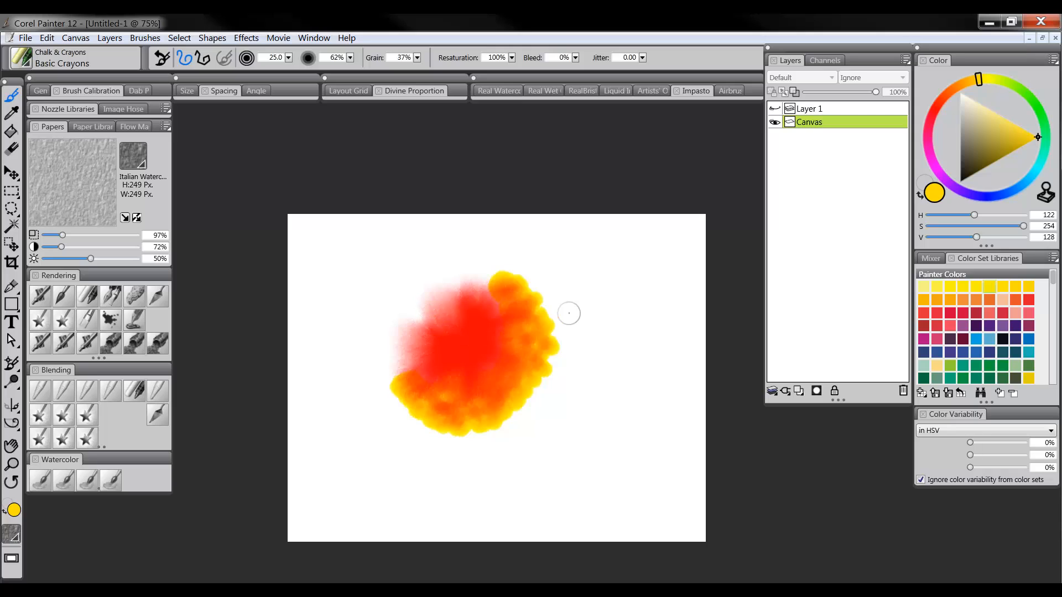
Blur the yellow band's outer edge and its transition into the red with the Diffuse Blur blender
{"action": "left_click", "coordinate": [42, 390]}
{"action": "mouse_move", "coordinate": [387, 394]}
{"action": "left_mouse_down"}
{"action": "mouse_move", "coordinate": [432, 398]}
{"action": "mouse_move", "coordinate": [437, 429]}
{"action": "mouse_move", "coordinate": [474, 405]}
{"action": "mouse_move", "coordinate": [469, 417]}
{"action": "mouse_move", "coordinate": [473, 375]}
{"action": "mouse_move", "coordinate": [469, 390]}
{"action": "mouse_move", "coordinate": [530, 402]}
{"action": "mouse_move", "coordinate": [518, 349]}
{"action": "mouse_move", "coordinate": [530, 338]}
{"action": "mouse_move", "coordinate": [528, 290]}
{"action": "mouse_move", "coordinate": [492, 308]}
{"action": "mouse_move", "coordinate": [499, 266]}
{"action": "mouse_move", "coordinate": [517, 372]}
{"action": "left_mouse_up"}
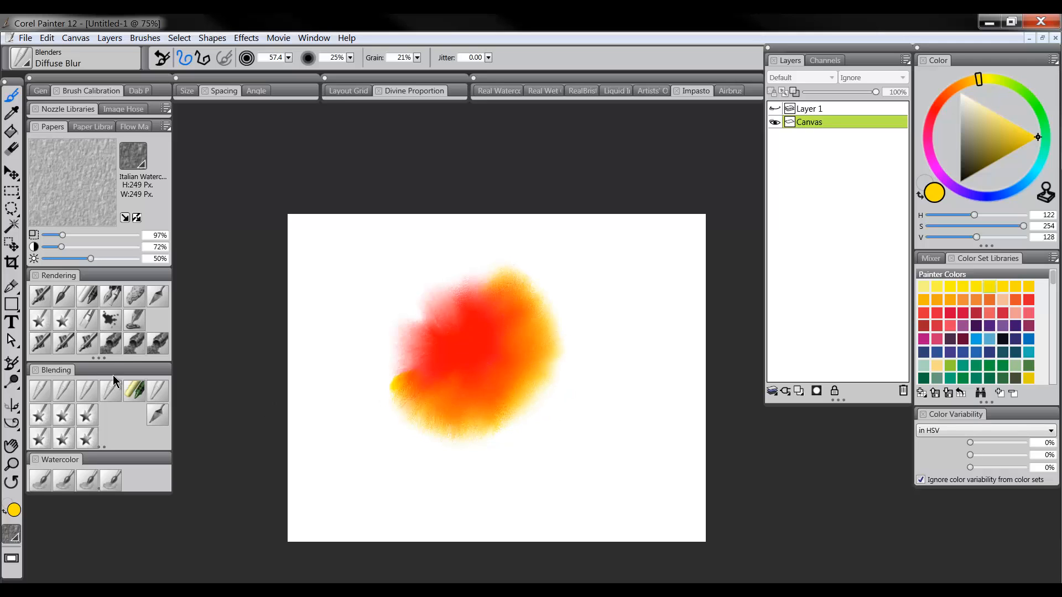
Smear the red into the orange band with the Coarse Oily Blender, undo the last stroke, and soften the band with Diffuse Blur
{"action": "left_click", "coordinate": [62, 390]}
{"action": "mouse_move", "coordinate": [493, 402]}
{"action": "left_mouse_down"}
{"action": "mouse_move", "coordinate": [477, 377]}
{"action": "mouse_move", "coordinate": [502, 416]}
{"action": "mouse_move", "coordinate": [535, 424]}
{"action": "mouse_move", "coordinate": [496, 369]}
{"action": "mouse_move", "coordinate": [574, 375]}
{"action": "mouse_move", "coordinate": [585, 343]}
{"action": "mouse_move", "coordinate": [506, 321]}
{"action": "mouse_move", "coordinate": [515, 343]}
{"action": "mouse_move", "coordinate": [531, 330]}
{"action": "mouse_move", "coordinate": [521, 317]}
{"action": "mouse_move", "coordinate": [519, 360]}
{"action": "mouse_move", "coordinate": [493, 393]}
{"action": "mouse_move", "coordinate": [457, 403]}
{"action": "mouse_move", "coordinate": [488, 375]}
{"action": "mouse_move", "coordinate": [515, 385]}
{"action": "mouse_move", "coordinate": [515, 313]}
{"action": "mouse_move", "coordinate": [508, 354]}
{"action": "mouse_move", "coordinate": [522, 346]}
{"action": "mouse_move", "coordinate": [519, 372]}
{"action": "mouse_move", "coordinate": [491, 374]}
{"action": "mouse_move", "coordinate": [510, 319]}
{"action": "mouse_move", "coordinate": [502, 300]}
{"action": "mouse_move", "coordinate": [494, 377]}
{"action": "mouse_move", "coordinate": [478, 404]}
{"action": "mouse_move", "coordinate": [412, 394]}
{"action": "left_mouse_up"}
{"action": "key", "text": "ctrl+z"}
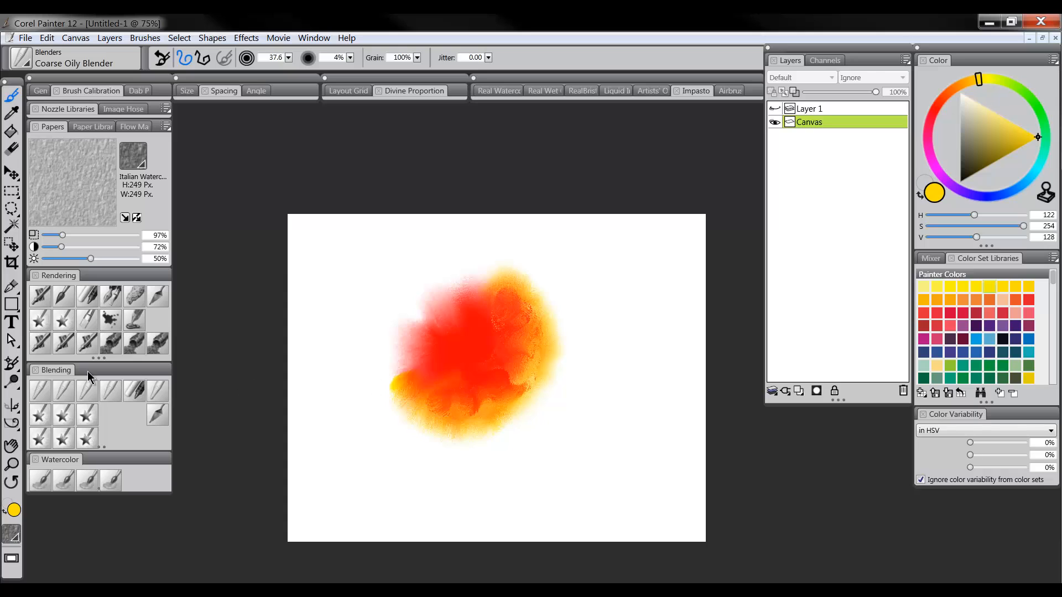
{"action": "left_click", "coordinate": [42, 390]}
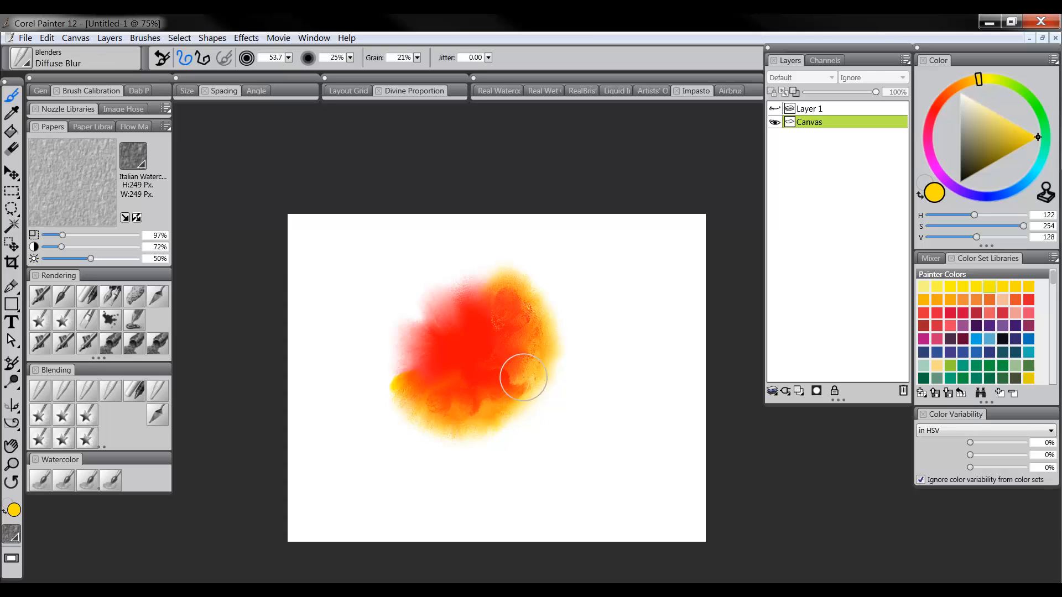
{"action": "mouse_move", "coordinate": [524, 370]}
{"action": "left_mouse_down"}
{"action": "mouse_move", "coordinate": [507, 332]}
{"action": "mouse_move", "coordinate": [495, 332]}
{"action": "mouse_move", "coordinate": [490, 291]}
{"action": "mouse_move", "coordinate": [478, 295]}
{"action": "mouse_move", "coordinate": [524, 283]}
{"action": "mouse_move", "coordinate": [527, 378]}
{"action": "left_mouse_up"}
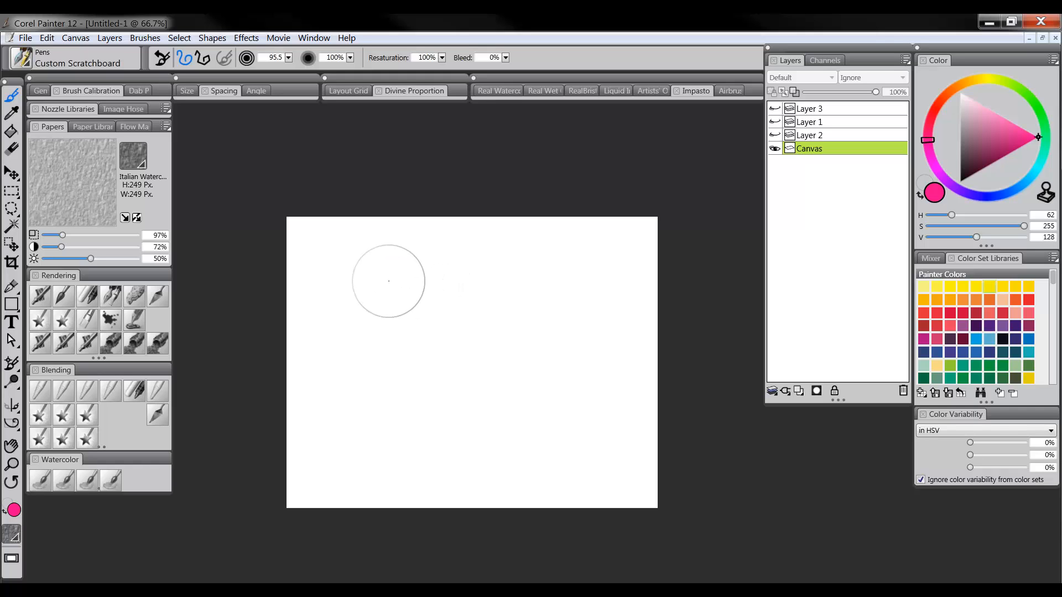
Paint a tall solid pink bar on the blank canvas with the Custom Scratchboard pen and switch to the Coarse Oily Blender
{"action": "mouse_move", "coordinate": [381, 286]}
{"action": "left_mouse_down"}
{"action": "mouse_move", "coordinate": [390, 391]}
{"action": "mouse_move", "coordinate": [402, 276]}
{"action": "mouse_move", "coordinate": [391, 401]}
{"action": "mouse_move", "coordinate": [379, 268]}
{"action": "mouse_move", "coordinate": [383, 386]}
{"action": "mouse_move", "coordinate": [404, 426]}
{"action": "mouse_move", "coordinate": [409, 409]}
{"action": "mouse_move", "coordinate": [379, 356]}
{"action": "left_mouse_up"}
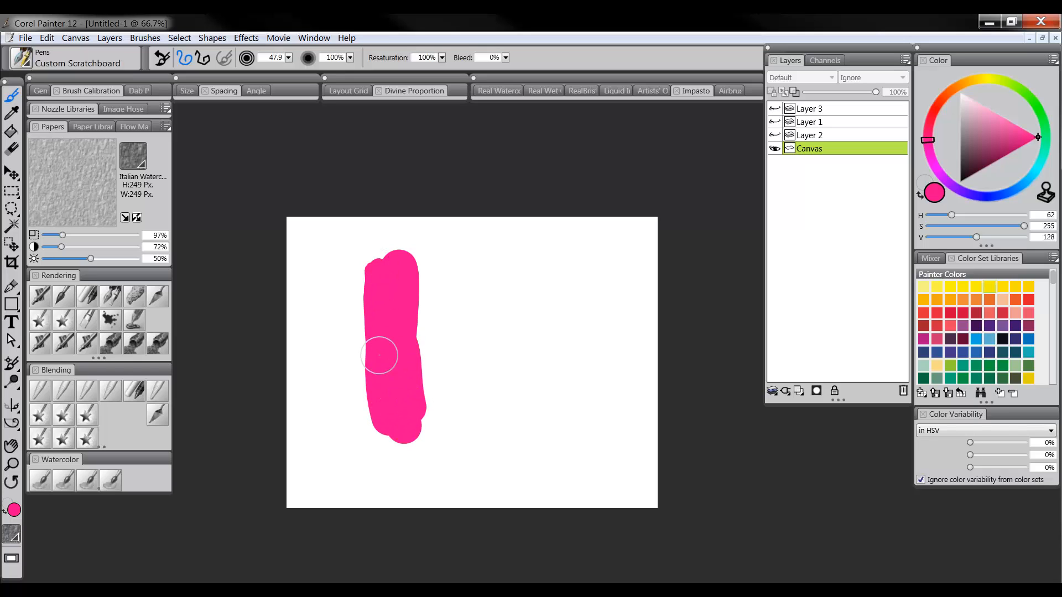
{"action": "left_click", "coordinate": [64, 390]}
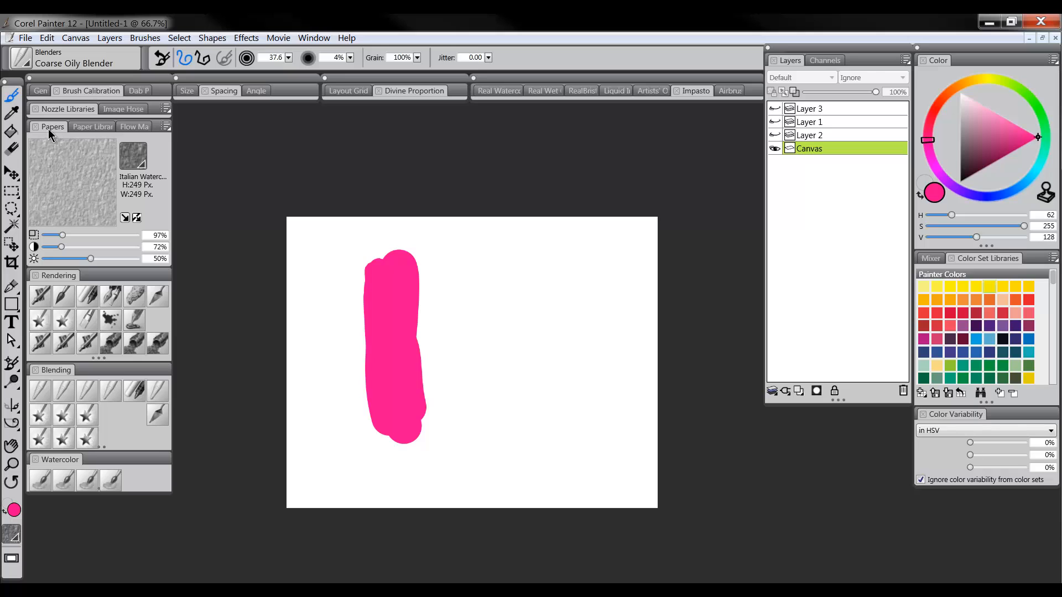
Set the paper texture to Small Dots with a scale of 400% and a contrast of 203%
{"action": "left_click", "coordinate": [303, 38]}
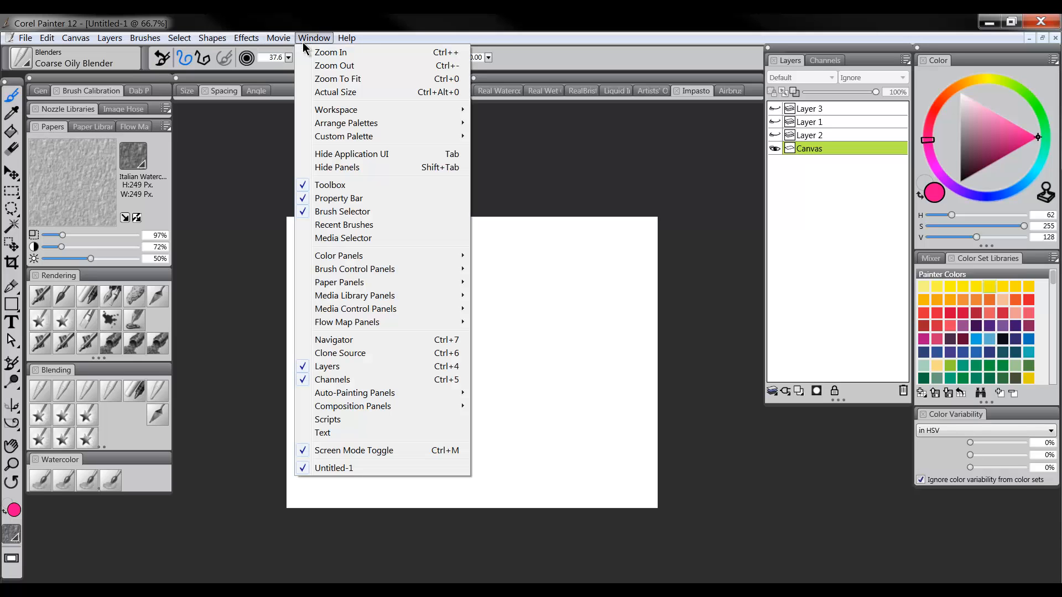
{"action": "mouse_move", "coordinate": [365, 282]}
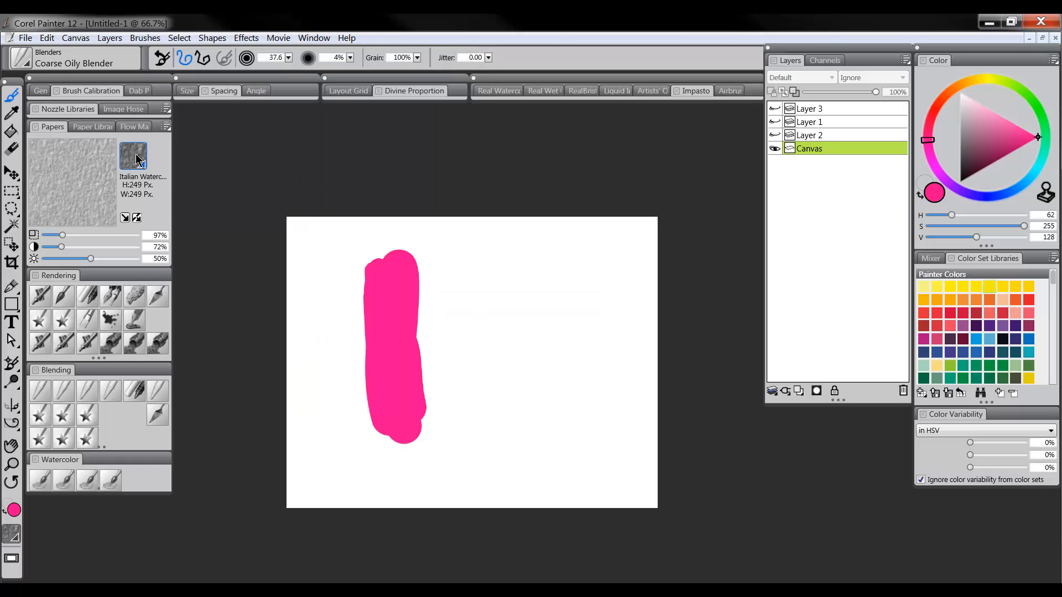
{"action": "left_click", "coordinate": [137, 161]}
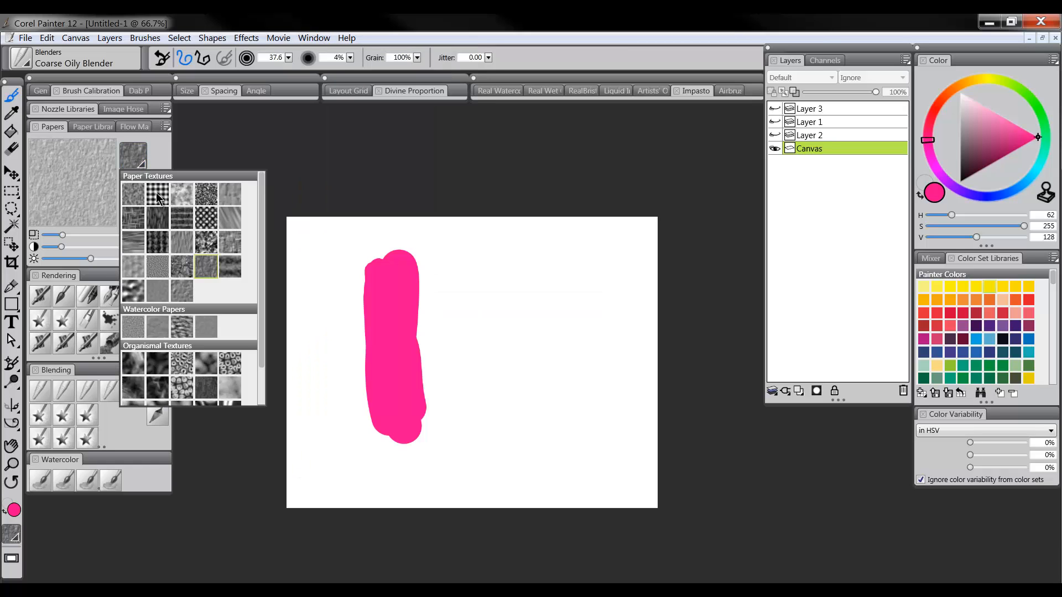
{"action": "left_click", "coordinate": [157, 195]}
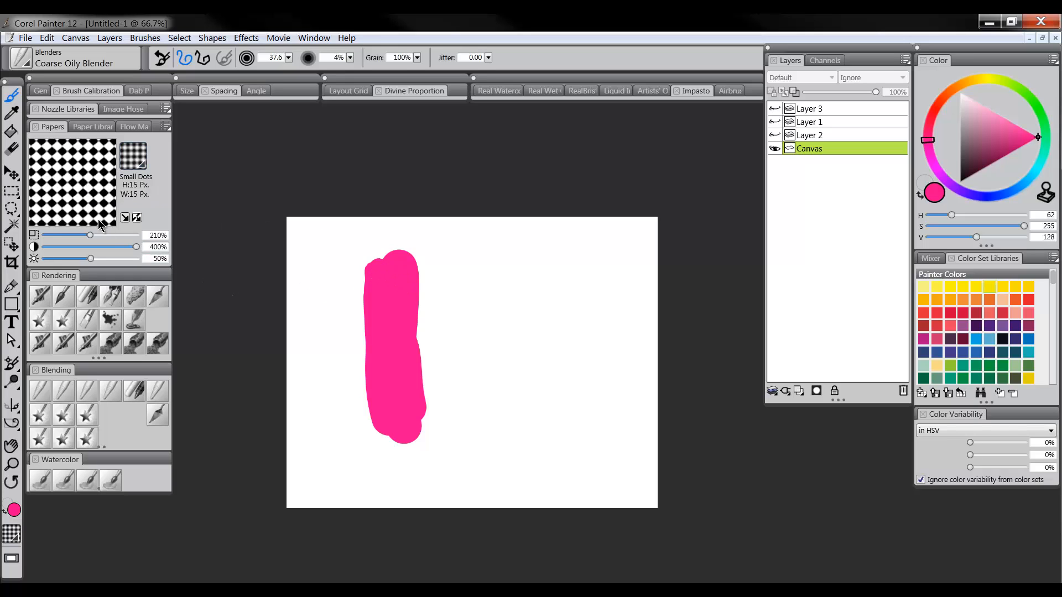
{"action": "left_click_drag", "start_coordinate": [98, 247], "coordinate": [92, 247]}
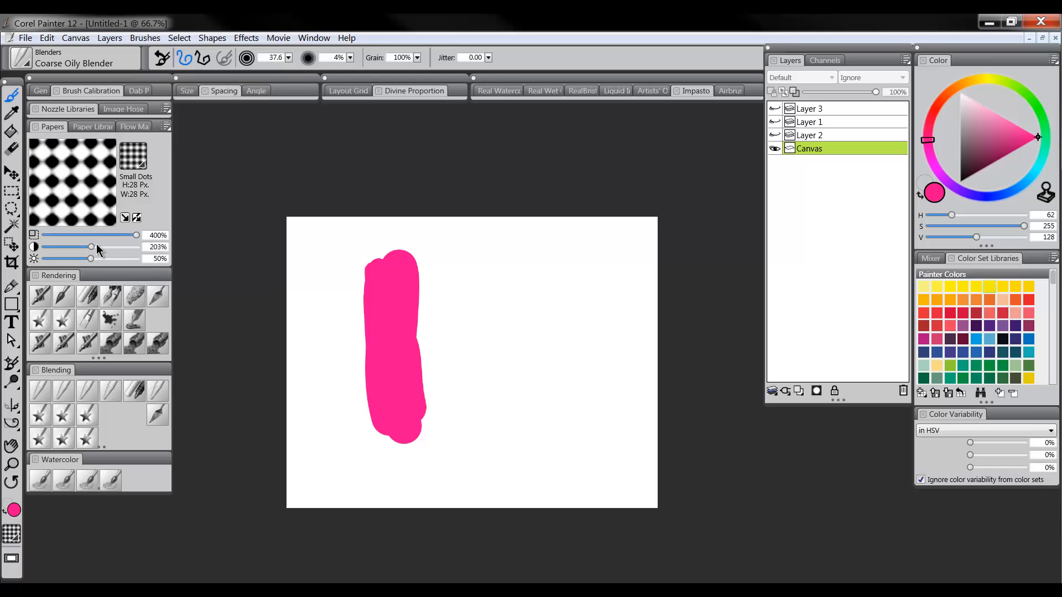
Smear the upper part of the pink bar outward to the right with the paper contrast at 400%
{"action": "mouse_move", "coordinate": [408, 275]}
{"action": "left_mouse_down"}
{"action": "mouse_move", "coordinate": [486, 284]}
{"action": "mouse_move", "coordinate": [426, 295]}
{"action": "mouse_move", "coordinate": [462, 318]}
{"action": "left_mouse_up"}
{"action": "mouse_move", "coordinate": [387, 324]}
{"action": "left_mouse_down"}
{"action": "mouse_move", "coordinate": [505, 314]}
{"action": "mouse_move", "coordinate": [476, 341]}
{"action": "mouse_move", "coordinate": [507, 346]}
{"action": "left_mouse_up"}
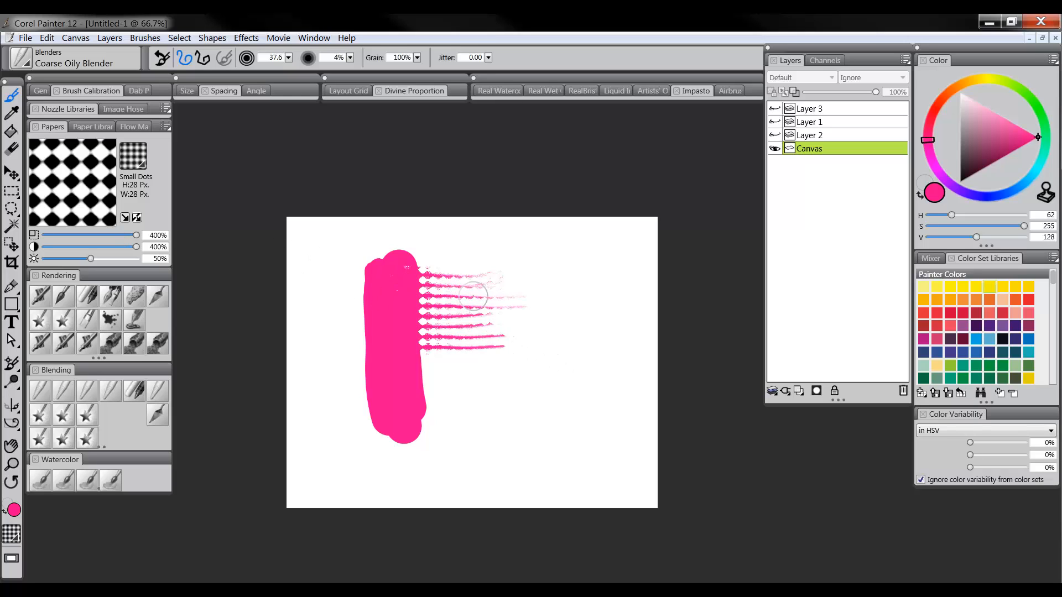
{"action": "left_click_drag", "start_coordinate": [422, 289], "coordinate": [538, 287]}
Set the paper scale to 86% and contrast to 62%, and pull smears to the right from the pink bar's lower part
{"action": "left_click", "coordinate": [60, 235]}
{"action": "left_click", "coordinate": [59, 247]}
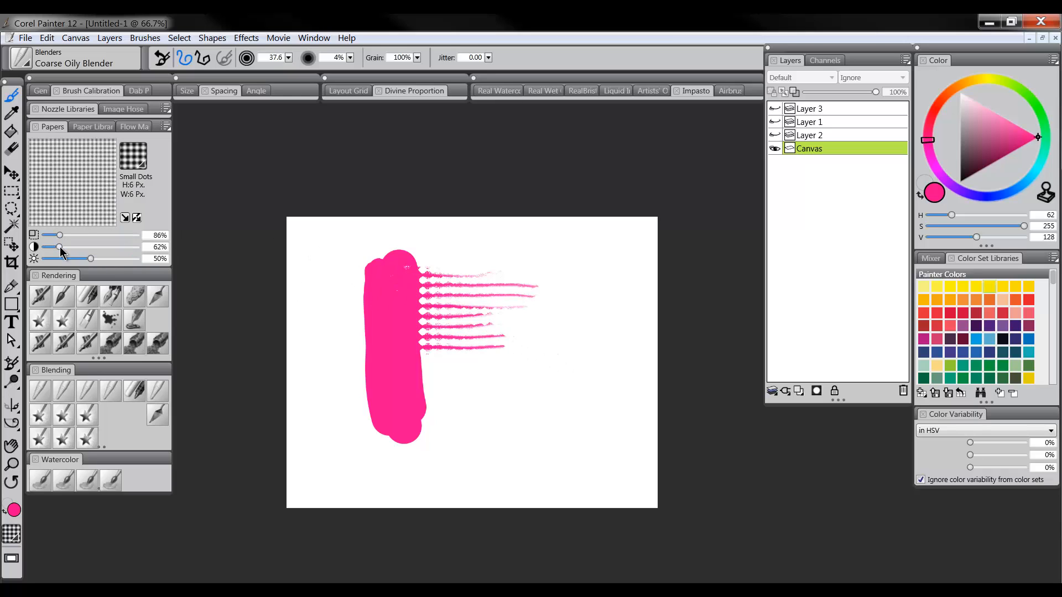
{"action": "left_click_drag", "start_coordinate": [407, 365], "coordinate": [504, 366]}
{"action": "left_click_drag", "start_coordinate": [412, 389], "coordinate": [505, 388]}
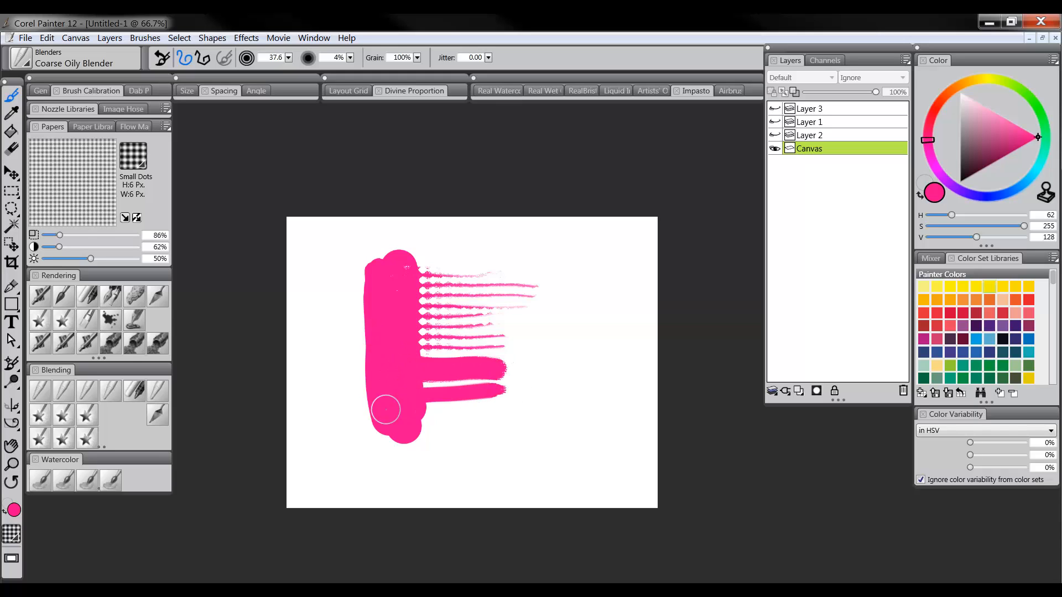
{"action": "left_click_drag", "start_coordinate": [423, 412], "coordinate": [499, 412]}
{"action": "left_click_drag", "start_coordinate": [426, 433], "coordinate": [507, 430]}
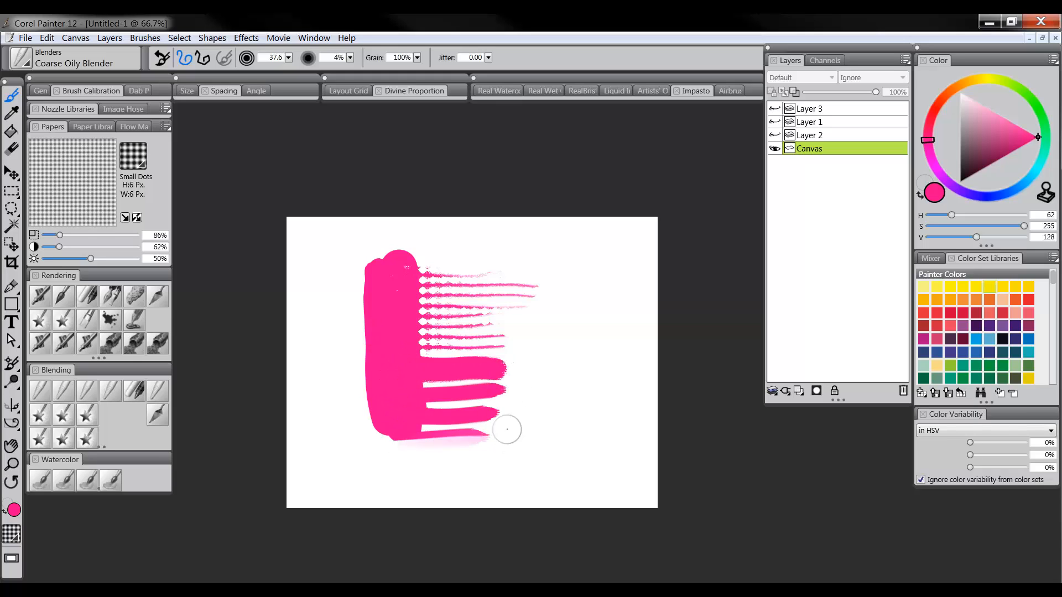
Set the paper scale to 138% and contrast to 329%, and smear the lower pink streaks further to the right
{"action": "left_click", "coordinate": [96, 235]}
{"action": "left_click", "coordinate": [73, 235]}
{"action": "left_click_drag", "start_coordinate": [59, 247], "coordinate": [121, 247]}
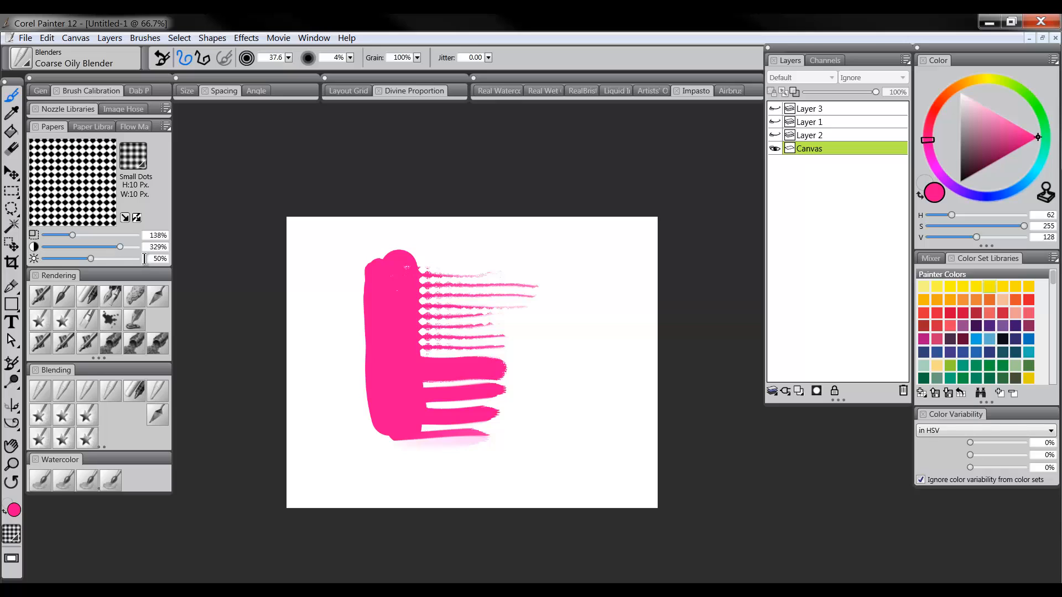
{"action": "left_click_drag", "start_coordinate": [468, 371], "coordinate": [578, 368]}
{"action": "left_click_drag", "start_coordinate": [404, 390], "coordinate": [545, 394]}
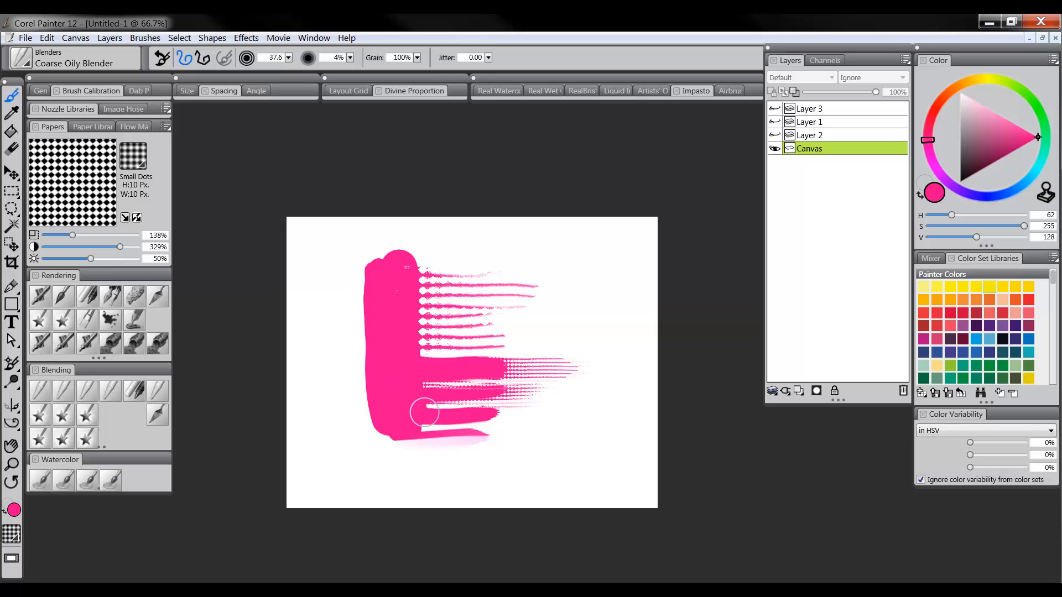
{"action": "left_click_drag", "start_coordinate": [424, 412], "coordinate": [560, 420]}
{"action": "left_click_drag", "start_coordinate": [437, 439], "coordinate": [548, 440]}
{"action": "left_click_drag", "start_coordinate": [415, 403], "coordinate": [542, 396]}
Smear the pink bar's middle and upper edge to the right with the textured blender, plus one vertical stroke across the lower streaks
{"action": "left_click_drag", "start_coordinate": [418, 340], "coordinate": [541, 332]}
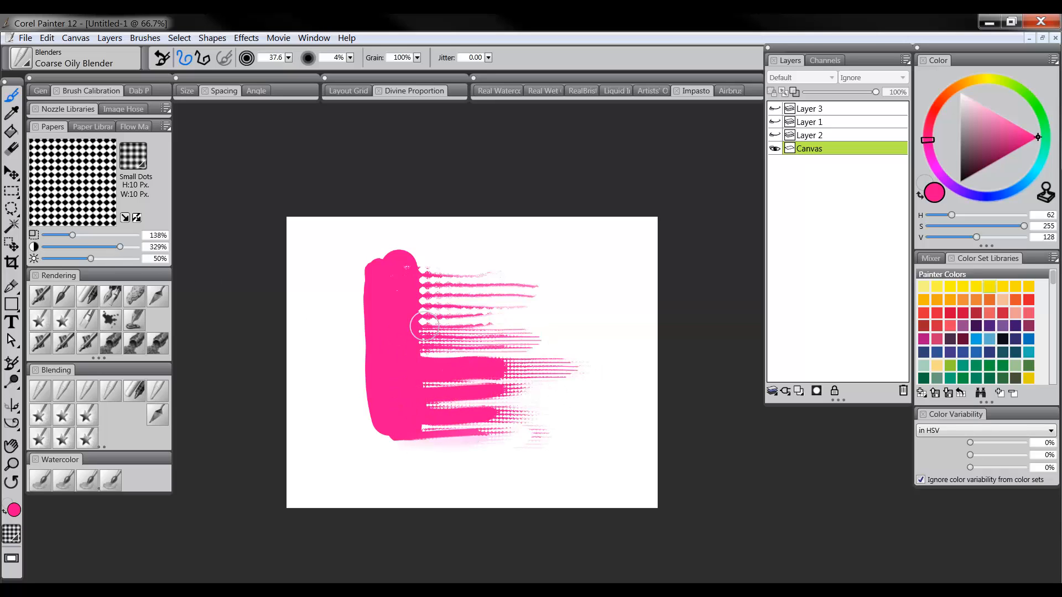
{"action": "left_click_drag", "start_coordinate": [424, 319], "coordinate": [528, 313]}
{"action": "left_click_drag", "start_coordinate": [423, 288], "coordinate": [505, 263]}
{"action": "left_click_drag", "start_coordinate": [390, 253], "coordinate": [482, 244]}
{"action": "left_click_drag", "start_coordinate": [406, 289], "coordinate": [503, 287]}
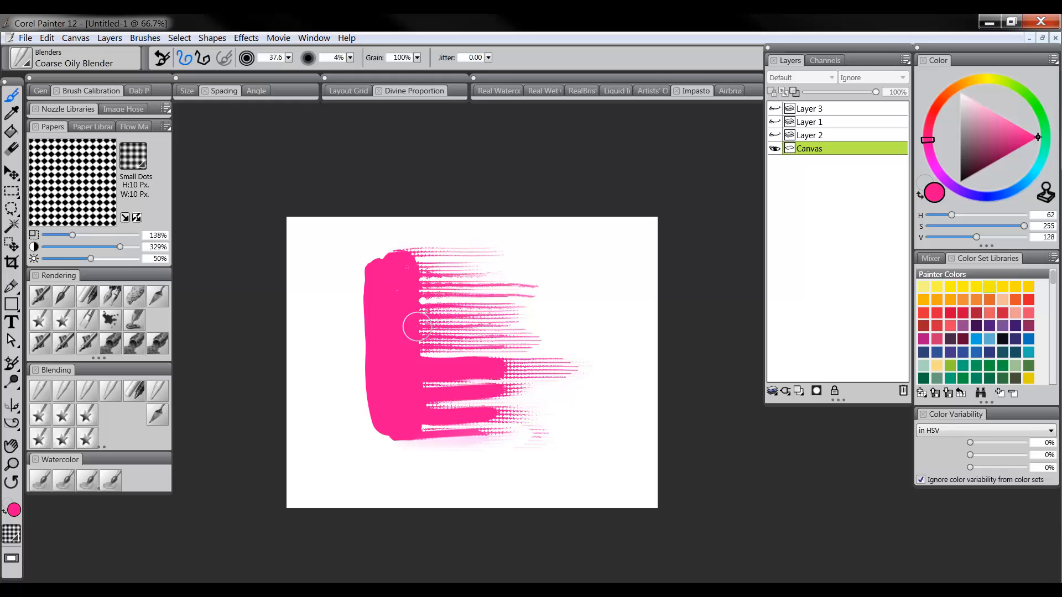
{"action": "left_click_drag", "start_coordinate": [417, 324], "coordinate": [540, 349]}
{"action": "mouse_move", "coordinate": [453, 370]}
{"action": "left_mouse_down"}
{"action": "mouse_move", "coordinate": [491, 413]}
{"action": "mouse_move", "coordinate": [456, 437]}
{"action": "left_mouse_up"}
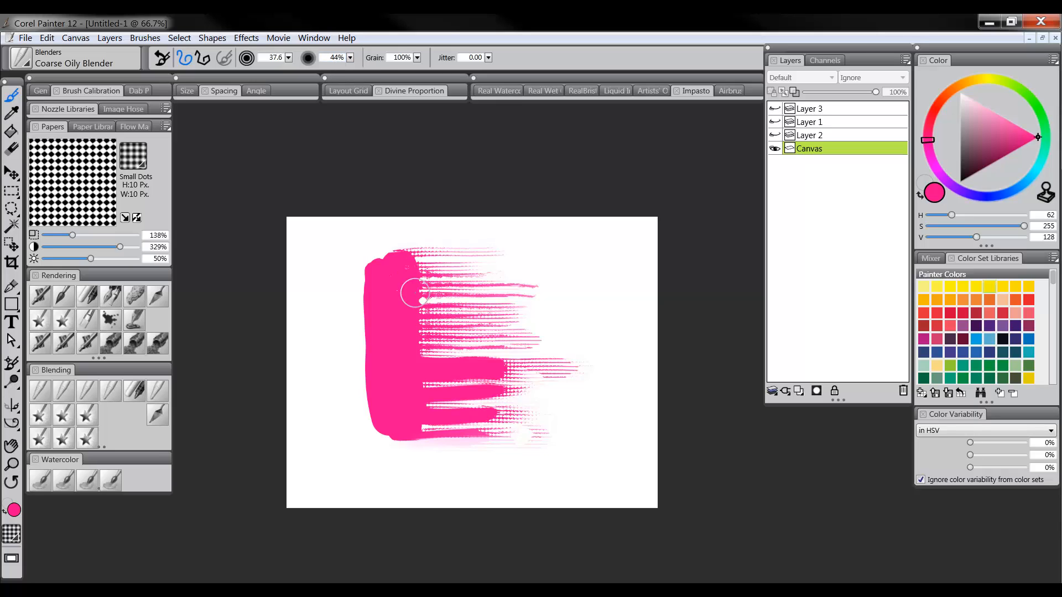
Set the blender's opacity to 44% and pull long smears to the right across the pink bar from top to bottom
{"action": "left_click_drag", "start_coordinate": [408, 293], "coordinate": [527, 300]}
{"action": "left_click_drag", "start_coordinate": [434, 283], "coordinate": [517, 279]}
{"action": "left_click_drag", "start_coordinate": [416, 264], "coordinate": [519, 264]}
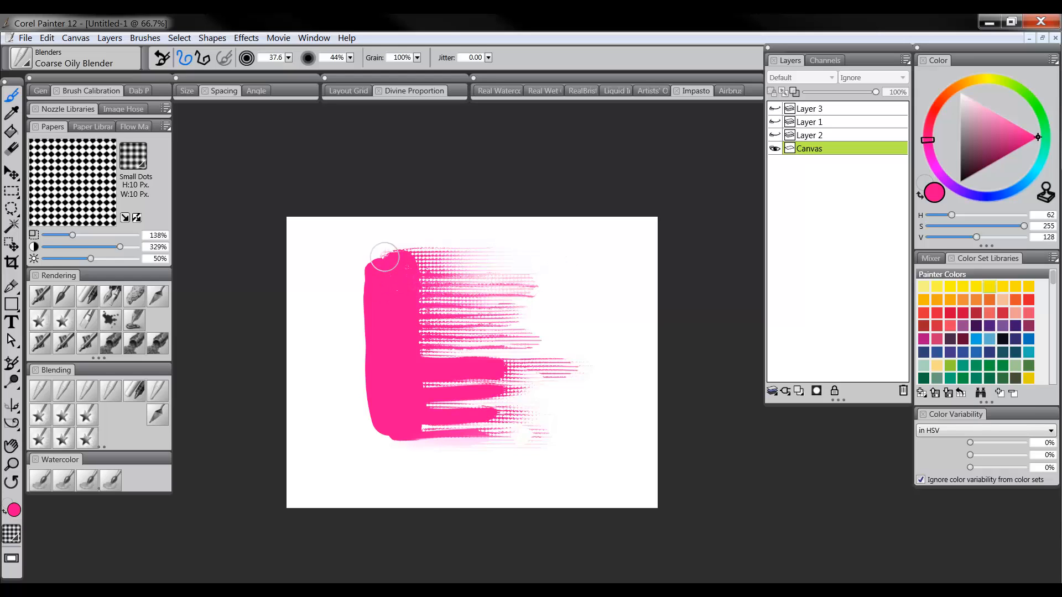
{"action": "left_click_drag", "start_coordinate": [385, 258], "coordinate": [560, 252]}
{"action": "left_click_drag", "start_coordinate": [379, 296], "coordinate": [559, 299]}
{"action": "left_click_drag", "start_coordinate": [397, 343], "coordinate": [585, 344]}
{"action": "left_click_drag", "start_coordinate": [422, 368], "coordinate": [600, 367]}
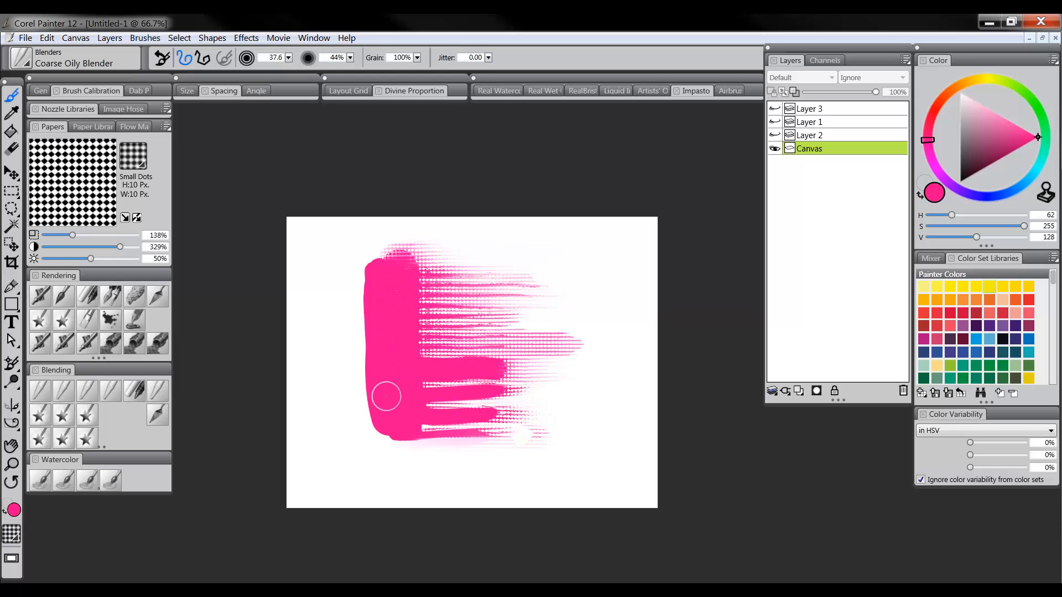
{"action": "left_click_drag", "start_coordinate": [384, 396], "coordinate": [592, 395]}
{"action": "left_click_drag", "start_coordinate": [399, 415], "coordinate": [584, 417]}
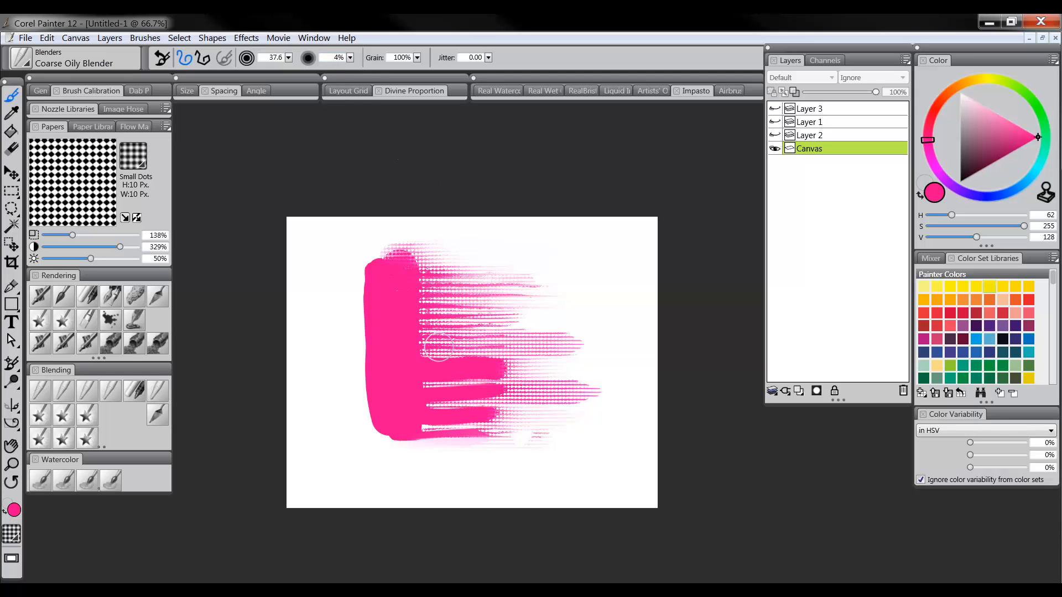
Set the blender's opacity to 4% and smear the pink streaks again along the bar's height
{"action": "left_click_drag", "start_coordinate": [451, 378], "coordinate": [601, 369]}
{"action": "left_click_drag", "start_coordinate": [440, 339], "coordinate": [507, 331]}
{"action": "left_click_drag", "start_coordinate": [419, 298], "coordinate": [492, 287]}
{"action": "mouse_move", "coordinate": [402, 270]}
{"action": "left_mouse_down"}
{"action": "mouse_move", "coordinate": [506, 271]}
{"action": "mouse_move", "coordinate": [380, 262]}
{"action": "mouse_move", "coordinate": [479, 259]}
{"action": "left_mouse_up"}
{"action": "mouse_move", "coordinate": [376, 247]}
{"action": "left_mouse_down"}
{"action": "mouse_move", "coordinate": [496, 248]}
{"action": "mouse_move", "coordinate": [505, 265]}
{"action": "left_mouse_up"}
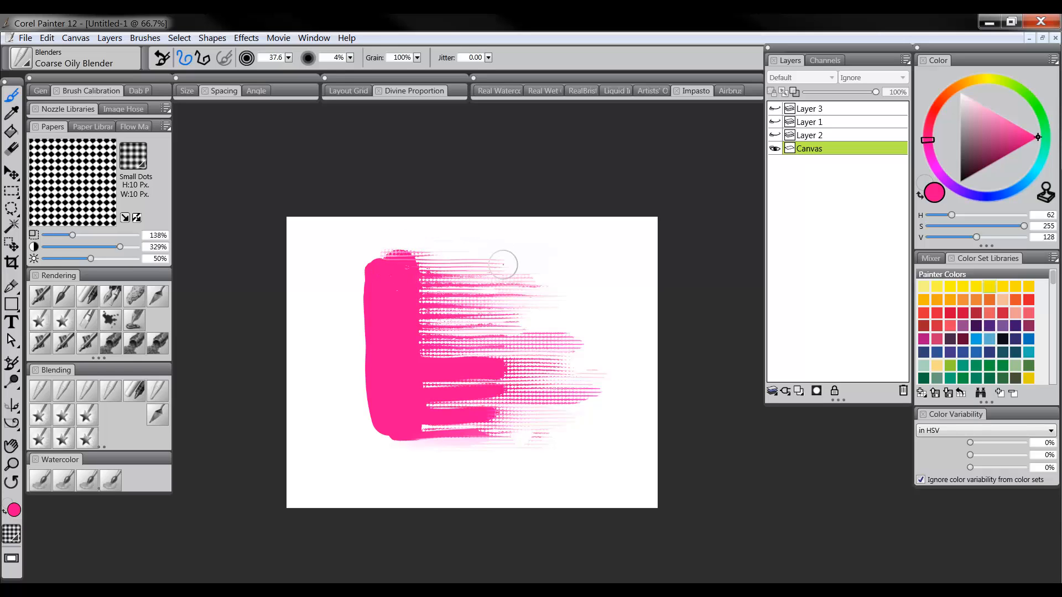
{"action": "left_click_drag", "start_coordinate": [416, 304], "coordinate": [507, 307]}
{"action": "left_click_drag", "start_coordinate": [420, 356], "coordinate": [501, 363]}
{"action": "mouse_move", "coordinate": [439, 379]}
{"action": "left_mouse_down"}
{"action": "mouse_move", "coordinate": [557, 397]}
{"action": "mouse_move", "coordinate": [543, 369]}
{"action": "mouse_move", "coordinate": [451, 371]}
{"action": "left_mouse_up"}
{"action": "mouse_move", "coordinate": [513, 394]}
{"action": "left_mouse_down"}
{"action": "mouse_move", "coordinate": [419, 402]}
{"action": "mouse_move", "coordinate": [533, 416]}
{"action": "mouse_move", "coordinate": [430, 423]}
{"action": "mouse_move", "coordinate": [515, 429]}
{"action": "mouse_move", "coordinate": [505, 434]}
{"action": "mouse_move", "coordinate": [403, 438]}
{"action": "mouse_move", "coordinate": [443, 428]}
{"action": "mouse_move", "coordinate": [423, 426]}
{"action": "mouse_move", "coordinate": [501, 428]}
{"action": "left_mouse_up"}
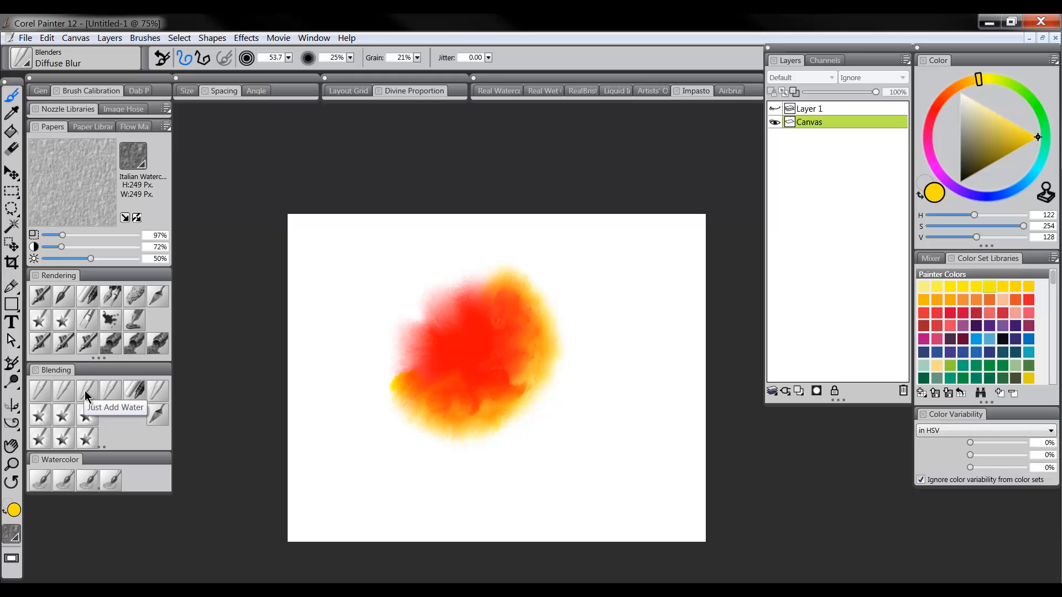
Pull the yellow-orange lower edge of the red shape down into the white canvas with the Just Add Water blender
{"action": "left_click", "coordinate": [85, 389]}
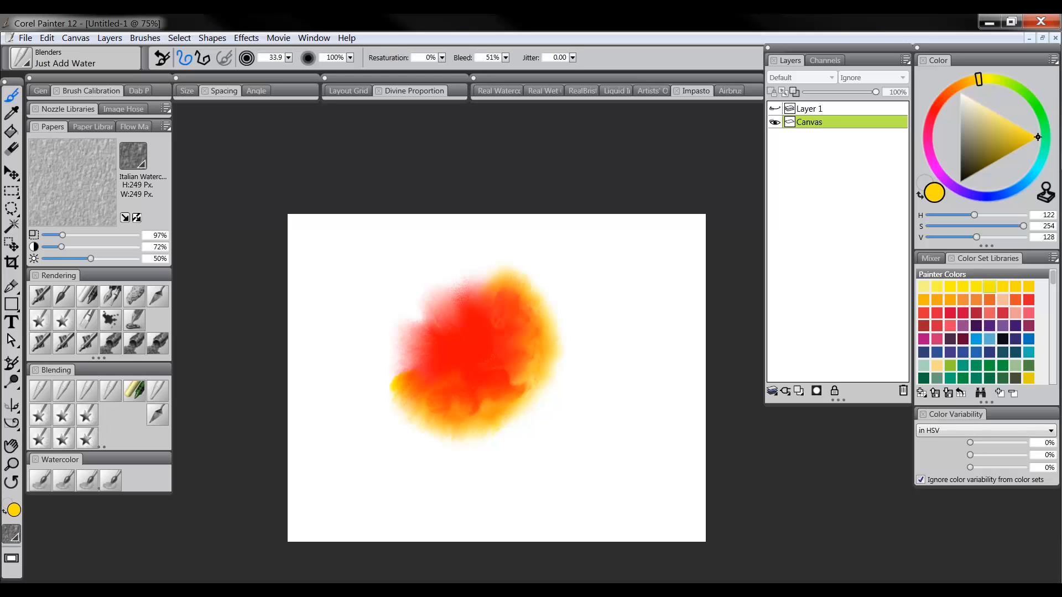
{"action": "mouse_move", "coordinate": [452, 426]}
{"action": "left_mouse_down"}
{"action": "mouse_move", "coordinate": [455, 448]}
{"action": "mouse_move", "coordinate": [477, 442]}
{"action": "mouse_move", "coordinate": [462, 439]}
{"action": "mouse_move", "coordinate": [485, 496]}
{"action": "mouse_move", "coordinate": [493, 452]}
{"action": "mouse_move", "coordinate": [479, 471]}
{"action": "mouse_move", "coordinate": [481, 508]}
{"action": "mouse_move", "coordinate": [498, 473]}
{"action": "mouse_move", "coordinate": [502, 504]}
{"action": "mouse_move", "coordinate": [465, 452]}
{"action": "left_mouse_up"}
{"action": "mouse_move", "coordinate": [468, 488]}
{"action": "left_mouse_down"}
{"action": "mouse_move", "coordinate": [479, 424]}
{"action": "mouse_move", "coordinate": [501, 430]}
{"action": "mouse_move", "coordinate": [469, 405]}
{"action": "mouse_move", "coordinate": [489, 422]}
{"action": "mouse_move", "coordinate": [453, 412]}
{"action": "mouse_move", "coordinate": [471, 398]}
{"action": "mouse_move", "coordinate": [498, 401]}
{"action": "mouse_move", "coordinate": [461, 431]}
{"action": "mouse_move", "coordinate": [488, 430]}
{"action": "mouse_move", "coordinate": [496, 451]}
{"action": "mouse_move", "coordinate": [472, 440]}
{"action": "mouse_move", "coordinate": [490, 487]}
{"action": "mouse_move", "coordinate": [473, 454]}
{"action": "mouse_move", "coordinate": [489, 478]}
{"action": "mouse_move", "coordinate": [474, 521]}
{"action": "left_mouse_up"}
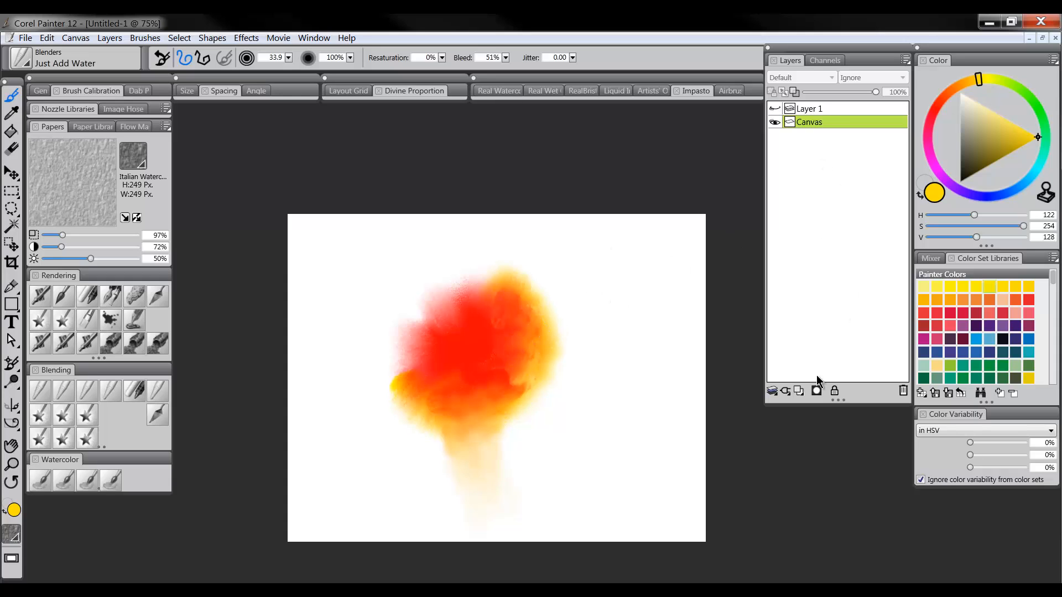
Add a new layer and paint a solid black oval over the red center with the Custom Scratchboard pen
{"action": "left_click", "coordinate": [799, 391]}
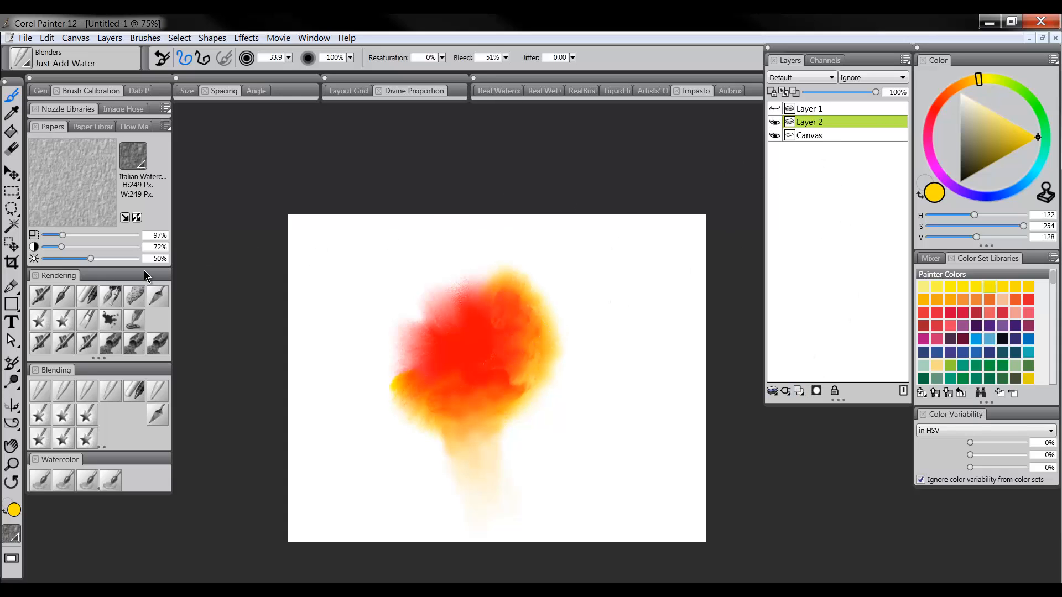
{"action": "left_click", "coordinate": [961, 182]}
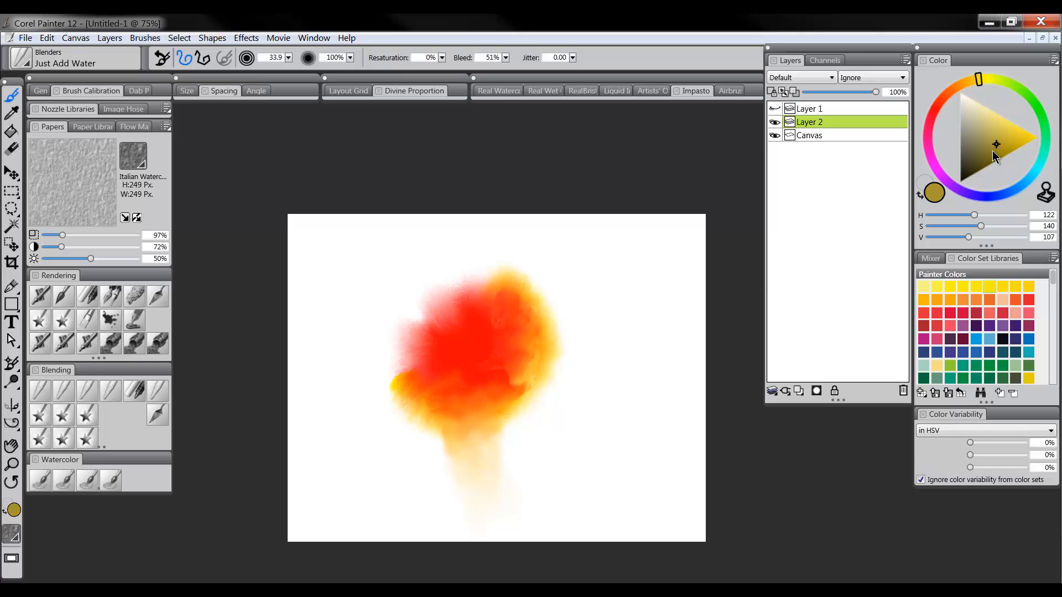
{"action": "left_click", "coordinate": [110, 297]}
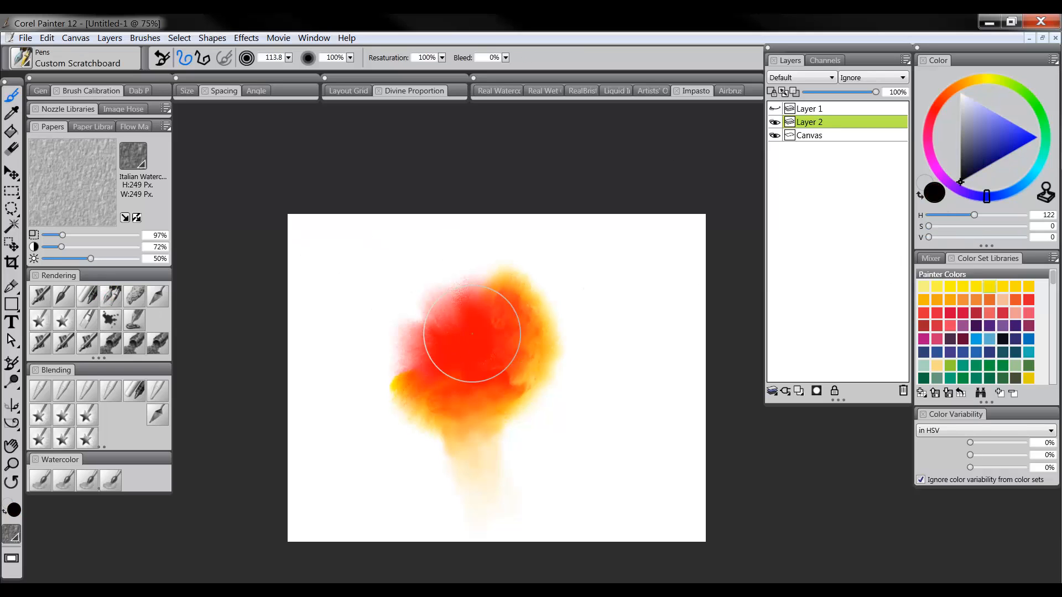
{"action": "left_click_drag", "start_coordinate": [477, 351], "coordinate": [510, 346]}
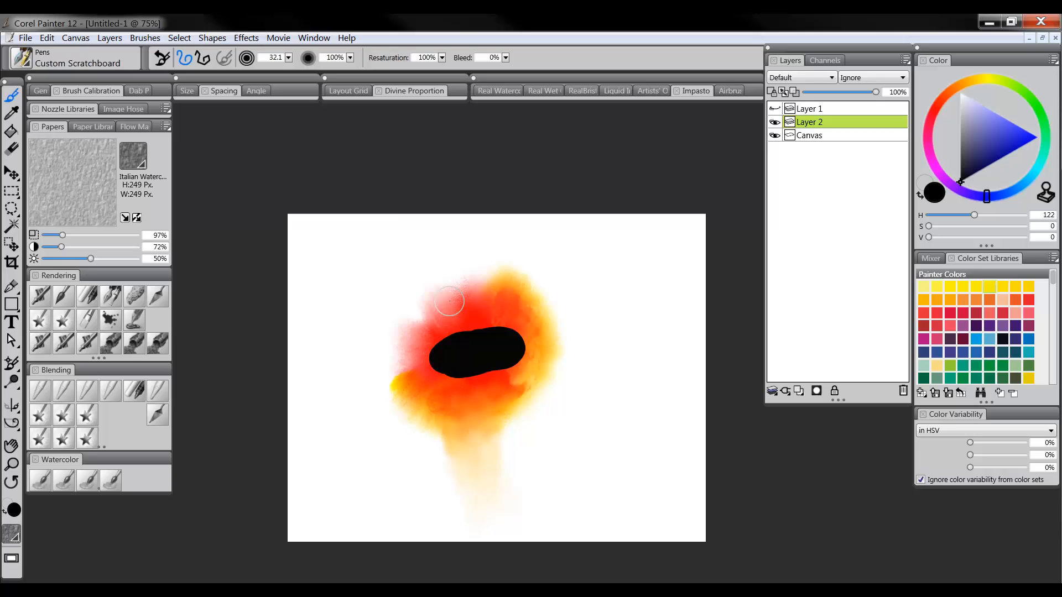
Smear the black oval downward with the Just Add Water blender and set Layer 2's composite method to Multiply
{"action": "left_click", "coordinate": [88, 394]}
{"action": "mouse_move", "coordinate": [467, 373]}
{"action": "left_mouse_down"}
{"action": "mouse_move", "coordinate": [488, 411]}
{"action": "mouse_move", "coordinate": [483, 382]}
{"action": "mouse_move", "coordinate": [494, 426]}
{"action": "mouse_move", "coordinate": [485, 369]}
{"action": "mouse_move", "coordinate": [498, 435]}
{"action": "mouse_move", "coordinate": [501, 413]}
{"action": "mouse_move", "coordinate": [524, 472]}
{"action": "mouse_move", "coordinate": [509, 442]}
{"action": "left_mouse_up"}
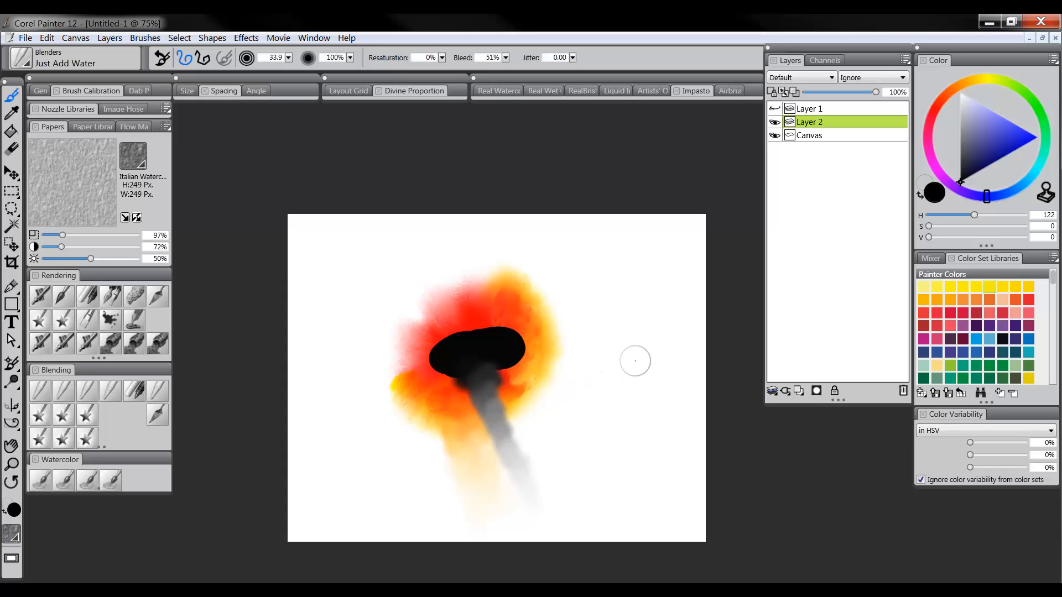
{"action": "mouse_move", "coordinate": [483, 387]}
{"action": "left_mouse_down"}
{"action": "mouse_move", "coordinate": [536, 497]}
{"action": "mouse_move", "coordinate": [490, 374]}
{"action": "mouse_move", "coordinate": [476, 371]}
{"action": "mouse_move", "coordinate": [508, 437]}
{"action": "left_mouse_up"}
{"action": "left_click", "coordinate": [801, 77]}
{"action": "left_click", "coordinate": [780, 179]}
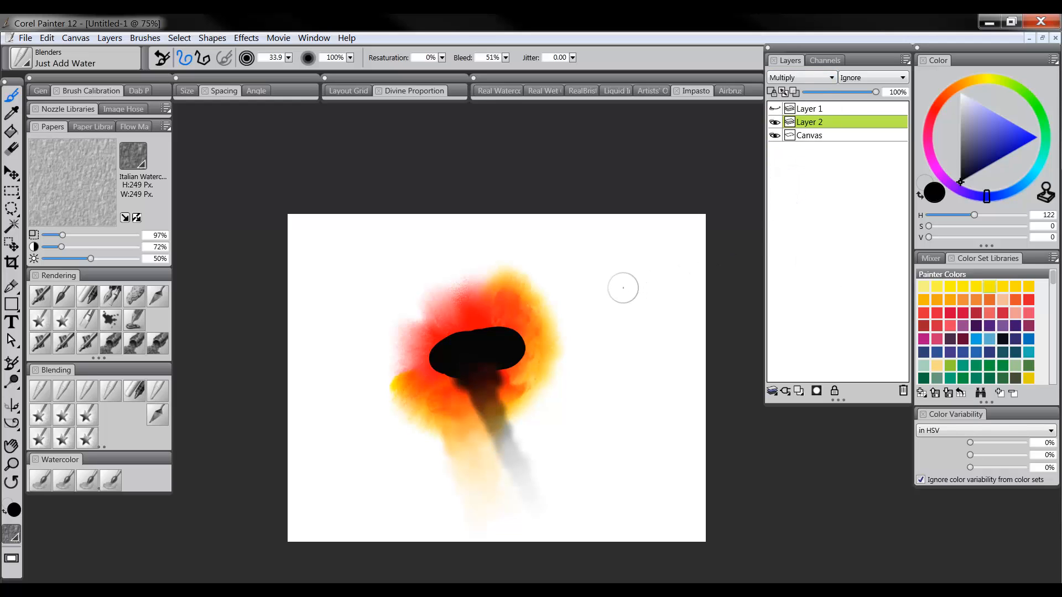
Paint blue over Layer 2's black smear with transparency preserved, and set the layer's composite method to Normal
{"action": "left_click", "coordinate": [1018, 126]}
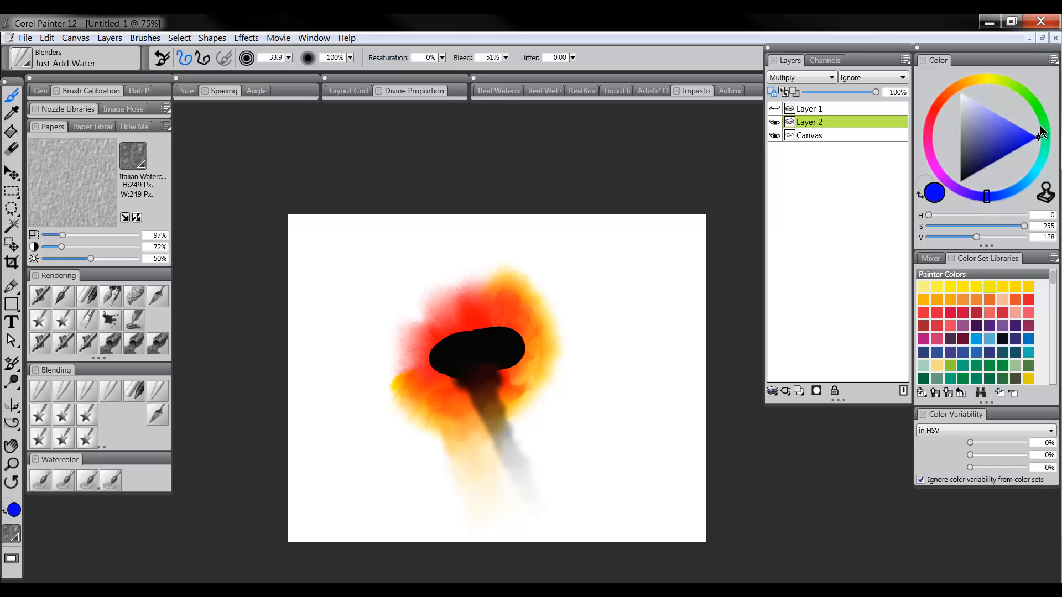
{"action": "left_click", "coordinate": [110, 296]}
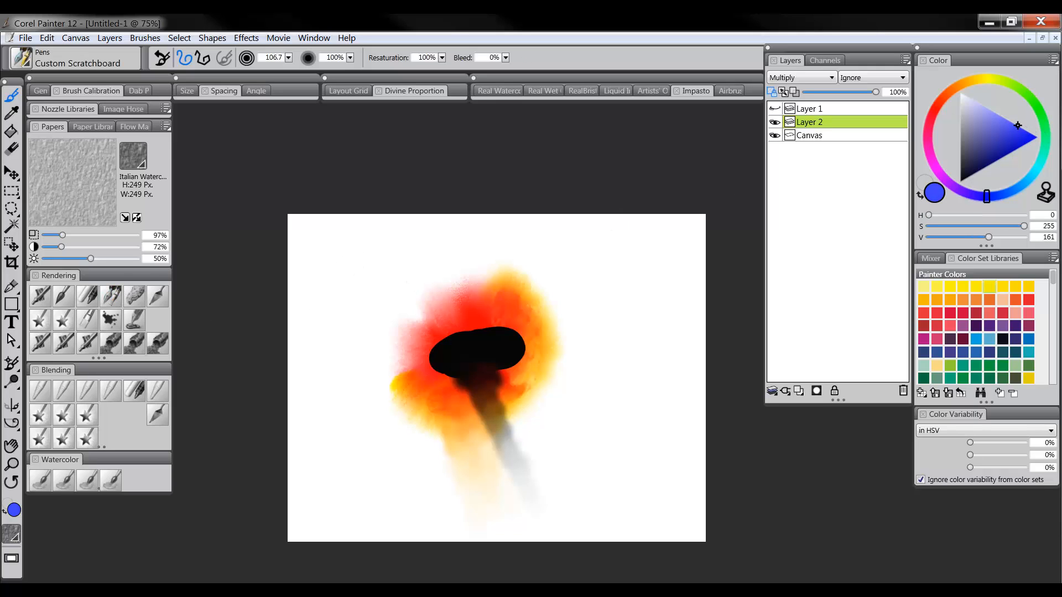
{"action": "mouse_move", "coordinate": [455, 316]}
{"action": "left_mouse_down"}
{"action": "mouse_move", "coordinate": [497, 327]}
{"action": "mouse_move", "coordinate": [536, 507]}
{"action": "left_mouse_up"}
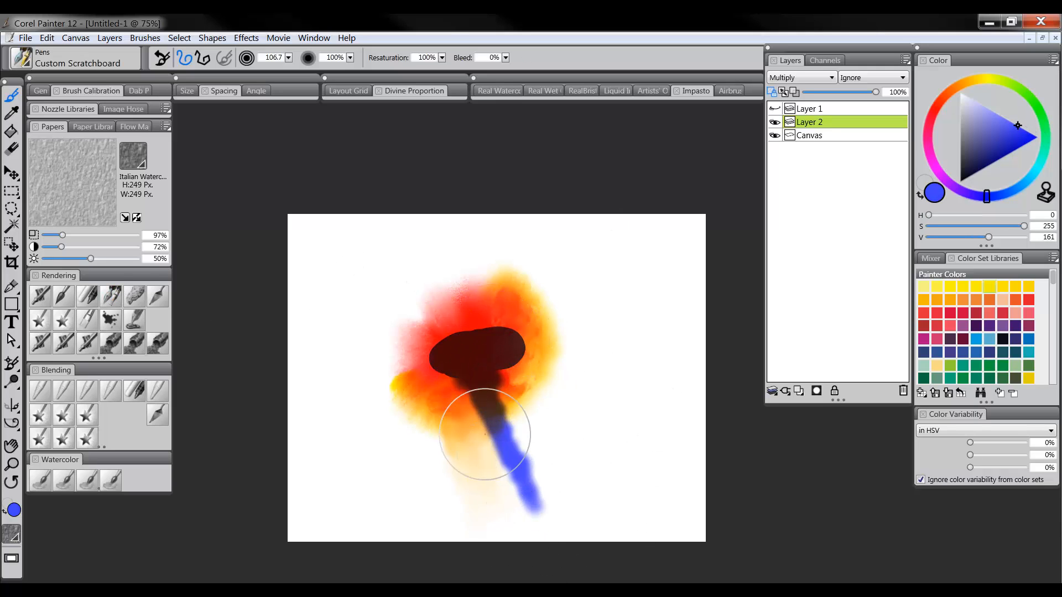
{"action": "left_click", "coordinate": [790, 82]}
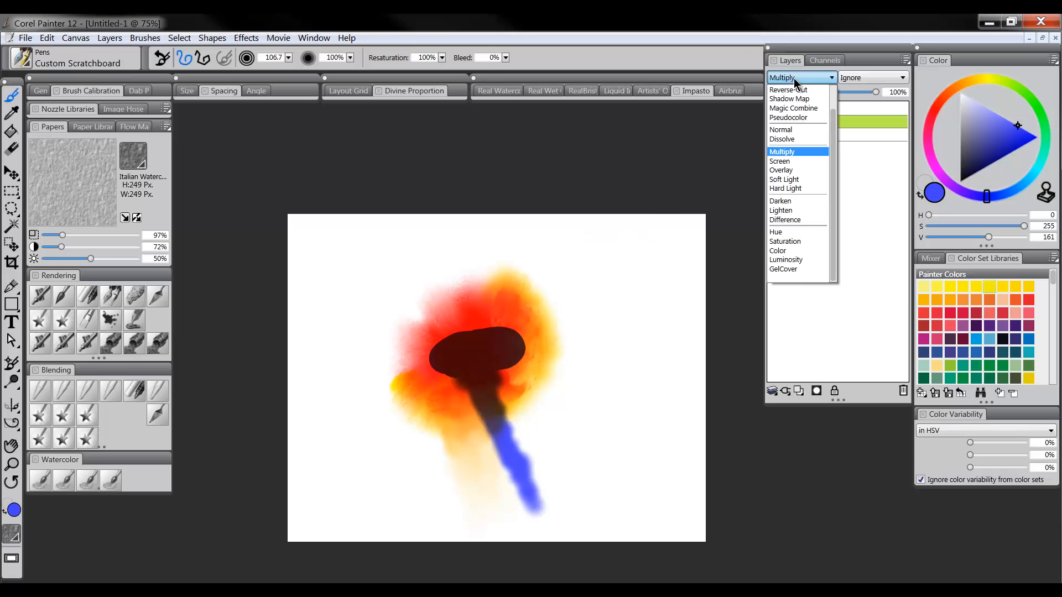
{"action": "left_click", "coordinate": [788, 132]}
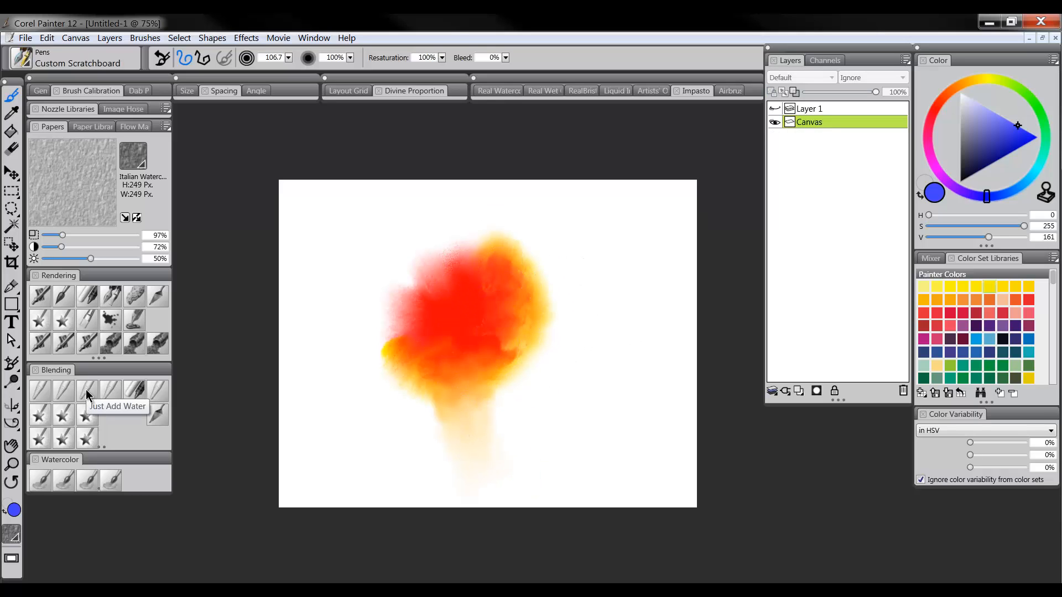
Add a new layer and draw black branching stems beside the colored shape with the Custom Scratchboard pen at size 6.7
{"action": "left_click", "coordinate": [158, 391]}
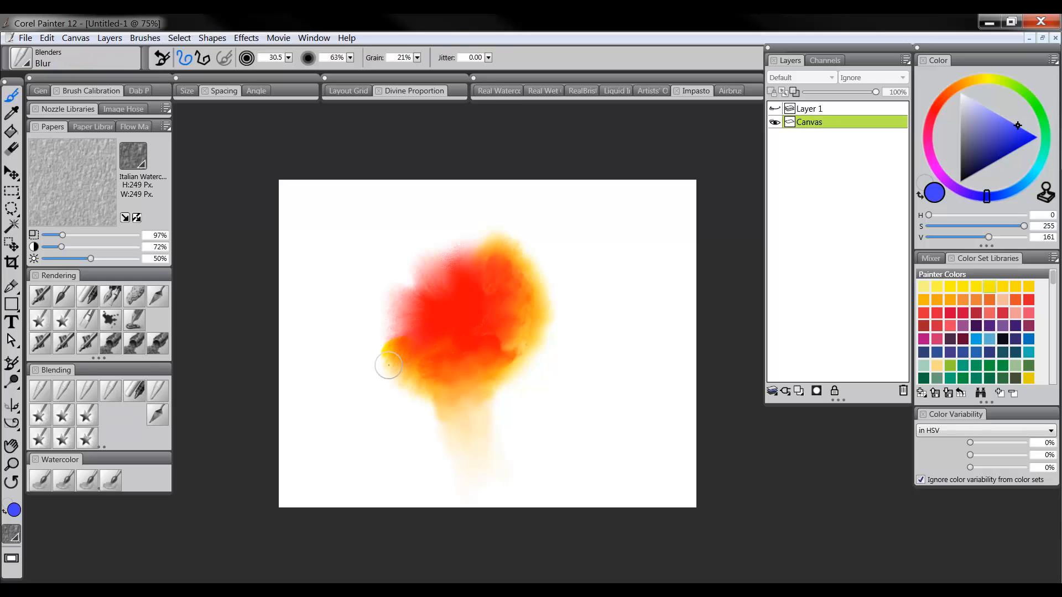
{"action": "left_click", "coordinate": [798, 390]}
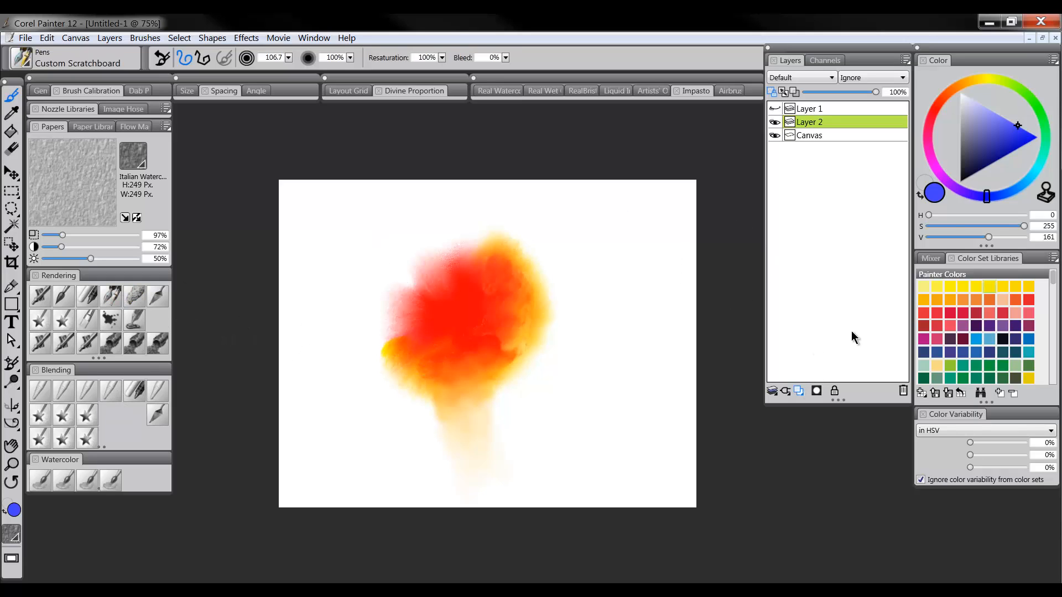
{"action": "left_click_drag", "start_coordinate": [979, 160], "coordinate": [960, 181]}
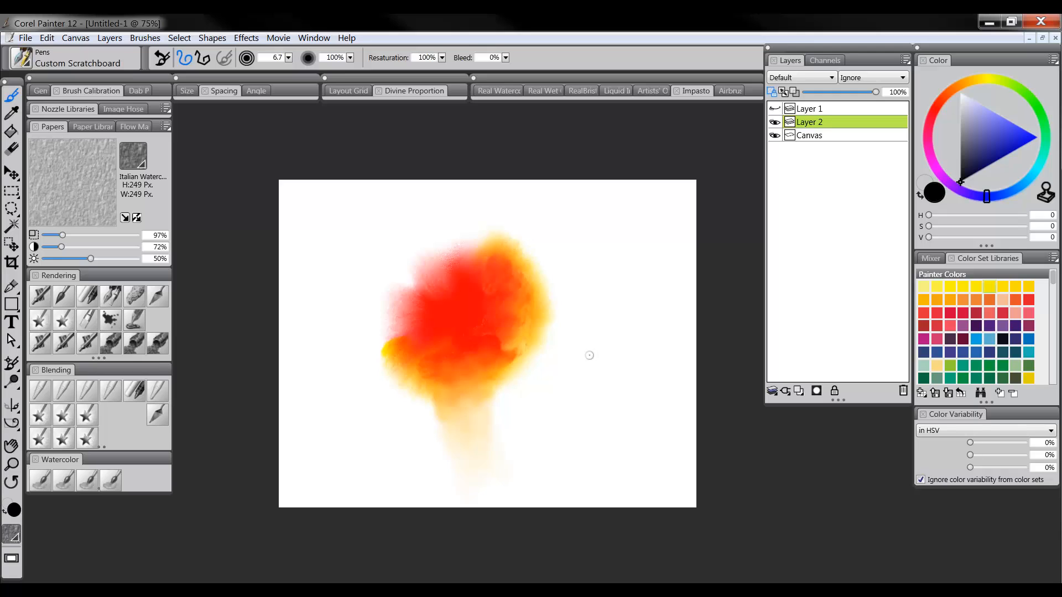
{"action": "mouse_move", "coordinate": [595, 406]}
{"action": "left_mouse_down"}
{"action": "mouse_move", "coordinate": [608, 259]}
{"action": "mouse_move", "coordinate": [578, 307]}
{"action": "left_mouse_up"}
{"action": "left_click_drag", "start_coordinate": [591, 373], "coordinate": [657, 276]}
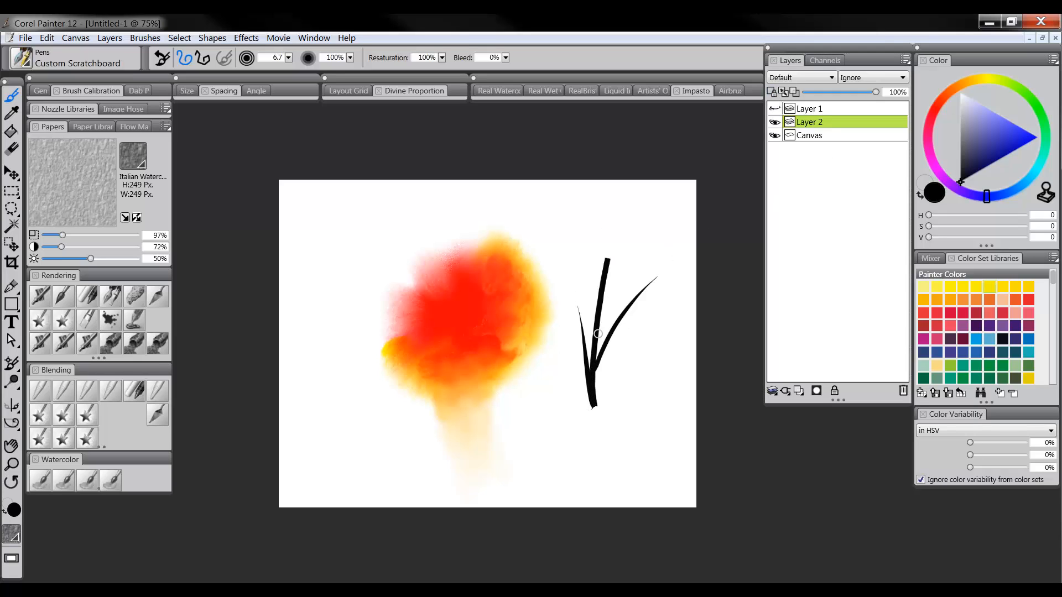
{"action": "mouse_move", "coordinate": [592, 333]}
{"action": "left_mouse_down"}
{"action": "mouse_move", "coordinate": [585, 231]}
{"action": "mouse_move", "coordinate": [645, 200]}
{"action": "left_mouse_up"}
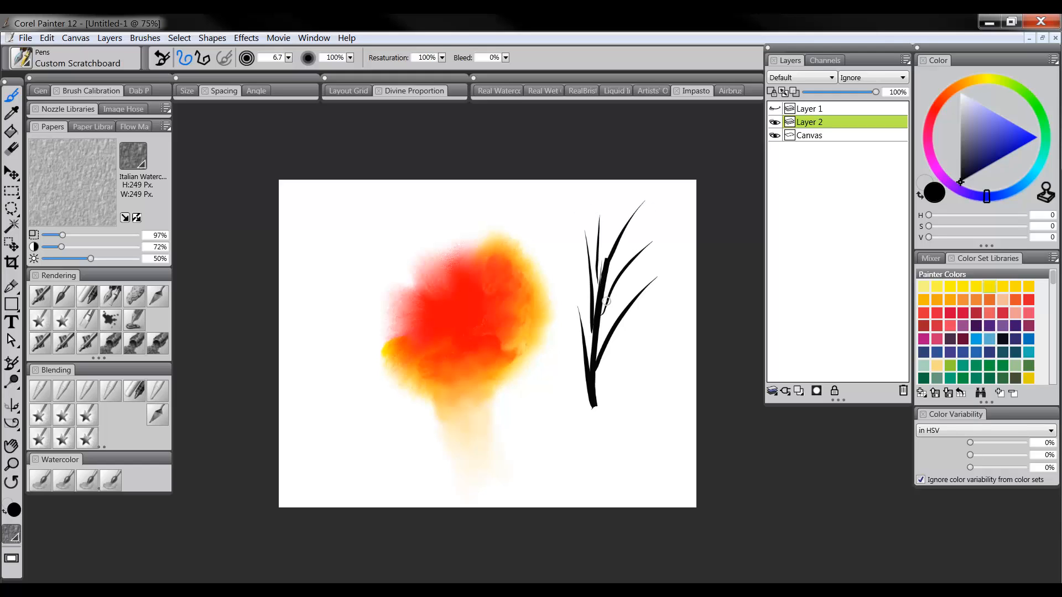
Soften the black branches with the Blur blender at size 96.6 and 63% opacity, and switch to the F-X Hurricane brush
{"action": "left_click", "coordinate": [110, 391]}
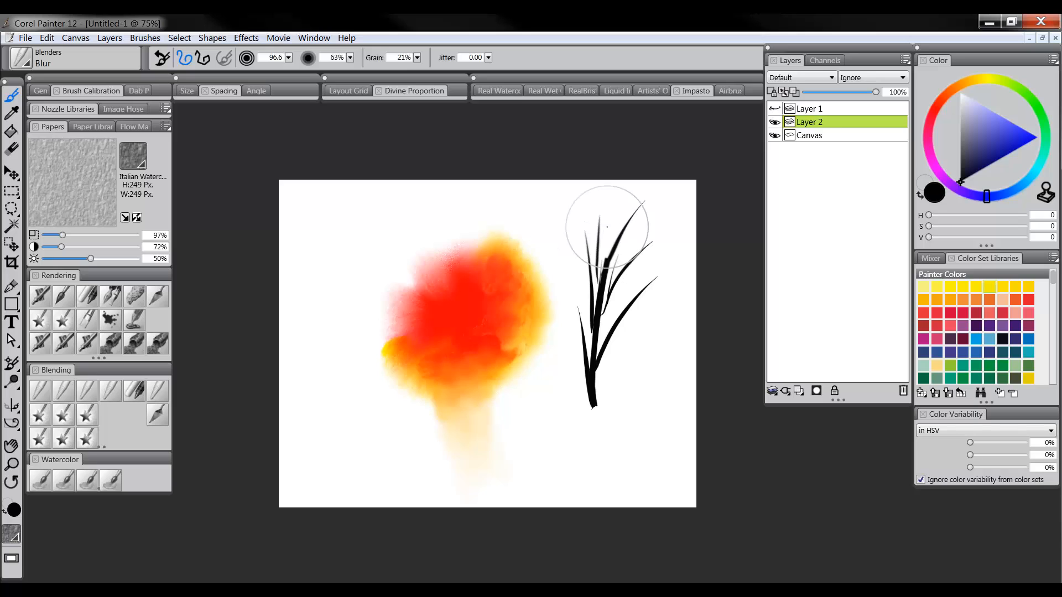
{"action": "mouse_move", "coordinate": [607, 227]}
{"action": "left_mouse_down"}
{"action": "mouse_move", "coordinate": [619, 251]}
{"action": "mouse_move", "coordinate": [607, 295]}
{"action": "mouse_move", "coordinate": [594, 282]}
{"action": "mouse_move", "coordinate": [580, 349]}
{"action": "mouse_move", "coordinate": [599, 388]}
{"action": "mouse_move", "coordinate": [619, 355]}
{"action": "mouse_move", "coordinate": [627, 300]}
{"action": "mouse_move", "coordinate": [631, 331]}
{"action": "mouse_move", "coordinate": [596, 387]}
{"action": "mouse_move", "coordinate": [604, 317]}
{"action": "mouse_move", "coordinate": [586, 278]}
{"action": "left_mouse_up"}
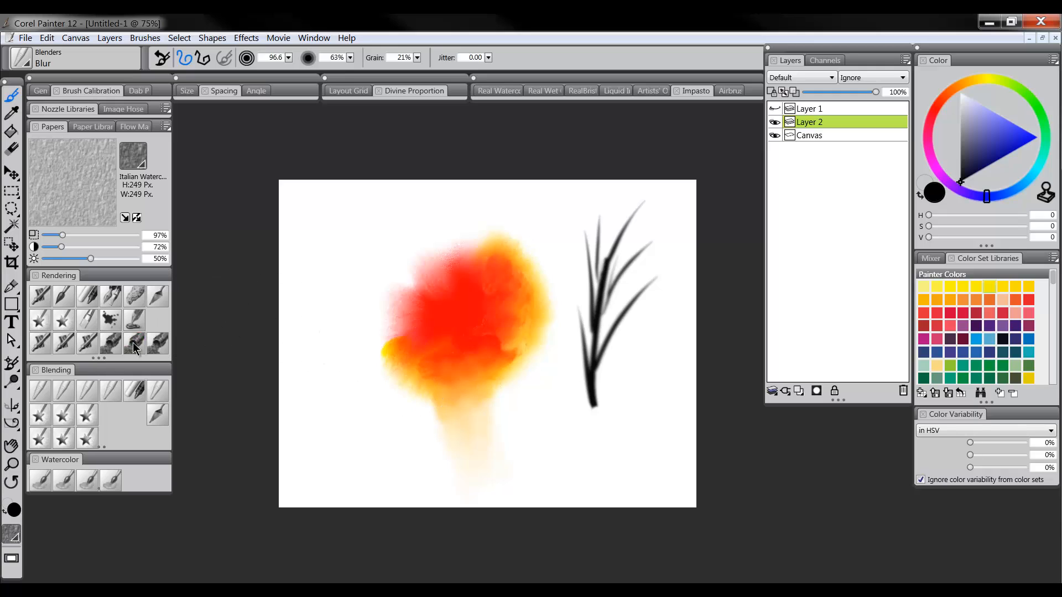
{"action": "left_click", "coordinate": [63, 441]}
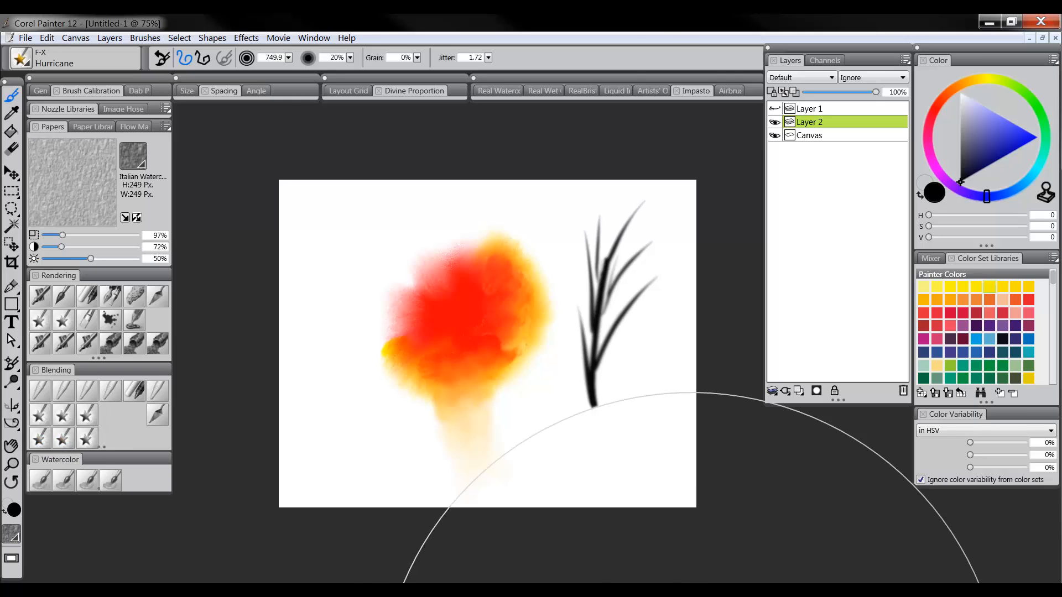
Swirl the lower-right part of the red and yellow shape on the Canvas layer with the Hurricane brush at size 71
{"action": "left_click_drag", "start_coordinate": [501, 340], "coordinate": [505, 352]}
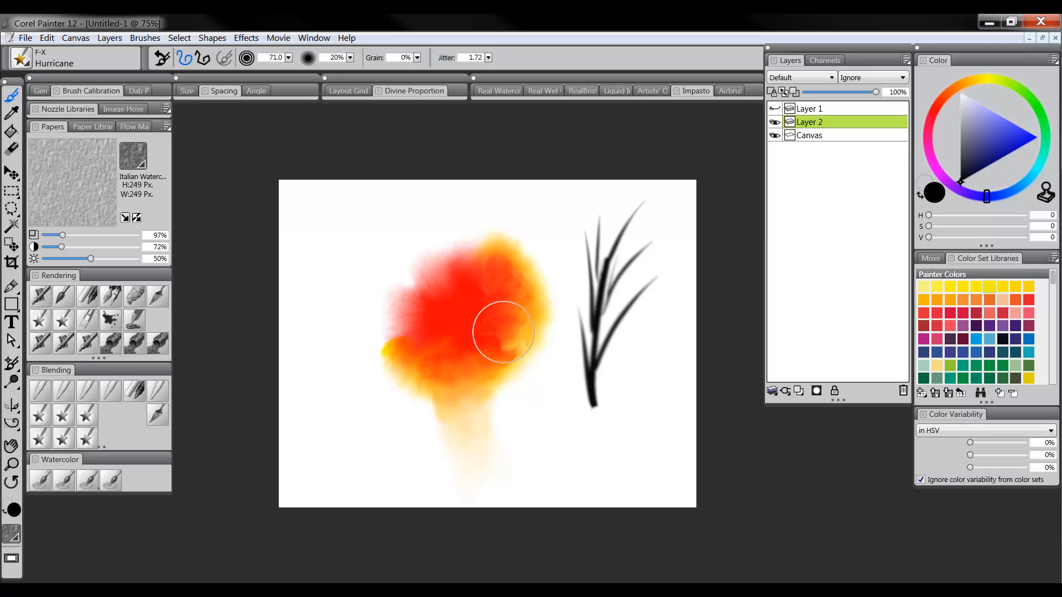
{"action": "left_click", "coordinate": [806, 137]}
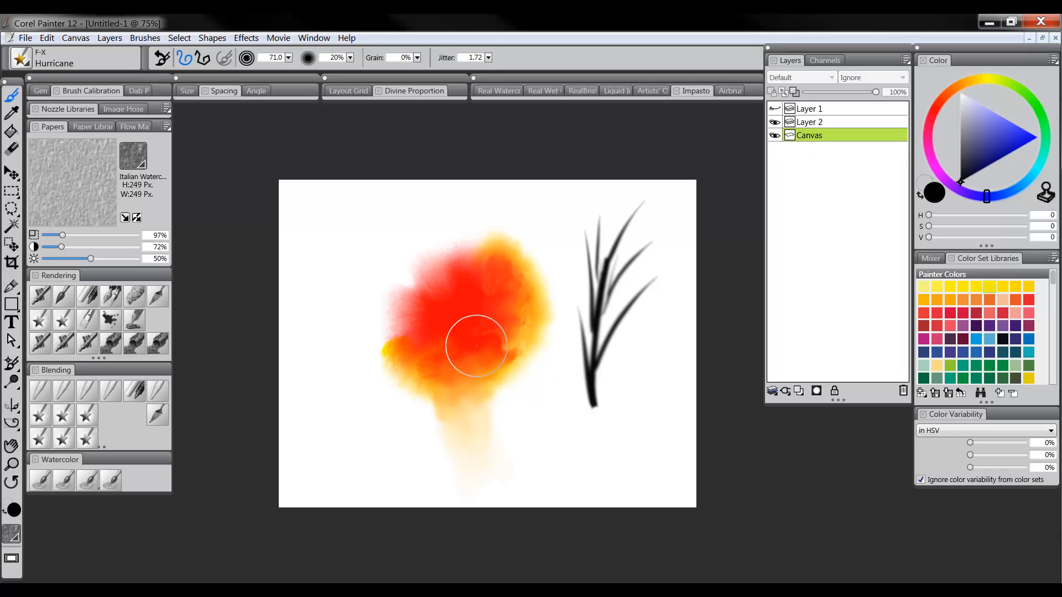
{"action": "mouse_move", "coordinate": [472, 339]}
{"action": "left_mouse_down"}
{"action": "mouse_move", "coordinate": [506, 333]}
{"action": "mouse_move", "coordinate": [495, 331]}
{"action": "mouse_move", "coordinate": [509, 337]}
{"action": "mouse_move", "coordinate": [512, 318]}
{"action": "mouse_move", "coordinate": [502, 367]}
{"action": "mouse_move", "coordinate": [518, 351]}
{"action": "mouse_move", "coordinate": [506, 376]}
{"action": "mouse_move", "coordinate": [519, 353]}
{"action": "mouse_move", "coordinate": [498, 364]}
{"action": "mouse_move", "coordinate": [517, 355]}
{"action": "mouse_move", "coordinate": [490, 351]}
{"action": "mouse_move", "coordinate": [516, 338]}
{"action": "mouse_move", "coordinate": [497, 331]}
{"action": "mouse_move", "coordinate": [543, 310]}
{"action": "mouse_move", "coordinate": [513, 295]}
{"action": "mouse_move", "coordinate": [508, 340]}
{"action": "mouse_move", "coordinate": [485, 343]}
{"action": "mouse_move", "coordinate": [492, 363]}
{"action": "mouse_move", "coordinate": [515, 348]}
{"action": "mouse_move", "coordinate": [494, 348]}
{"action": "mouse_move", "coordinate": [511, 359]}
{"action": "mouse_move", "coordinate": [509, 333]}
{"action": "mouse_move", "coordinate": [500, 359]}
{"action": "mouse_move", "coordinate": [499, 344]}
{"action": "mouse_move", "coordinate": [478, 353]}
{"action": "mouse_move", "coordinate": [519, 360]}
{"action": "mouse_move", "coordinate": [504, 374]}
{"action": "mouse_move", "coordinate": [493, 360]}
{"action": "mouse_move", "coordinate": [476, 380]}
{"action": "mouse_move", "coordinate": [488, 363]}
{"action": "left_mouse_up"}
Add a new layer above the Canvas and paint a solid black ball overlapping the colored shape's upper left with Custom Scratchboard at size 95.5
{"action": "left_click", "coordinate": [111, 296]}
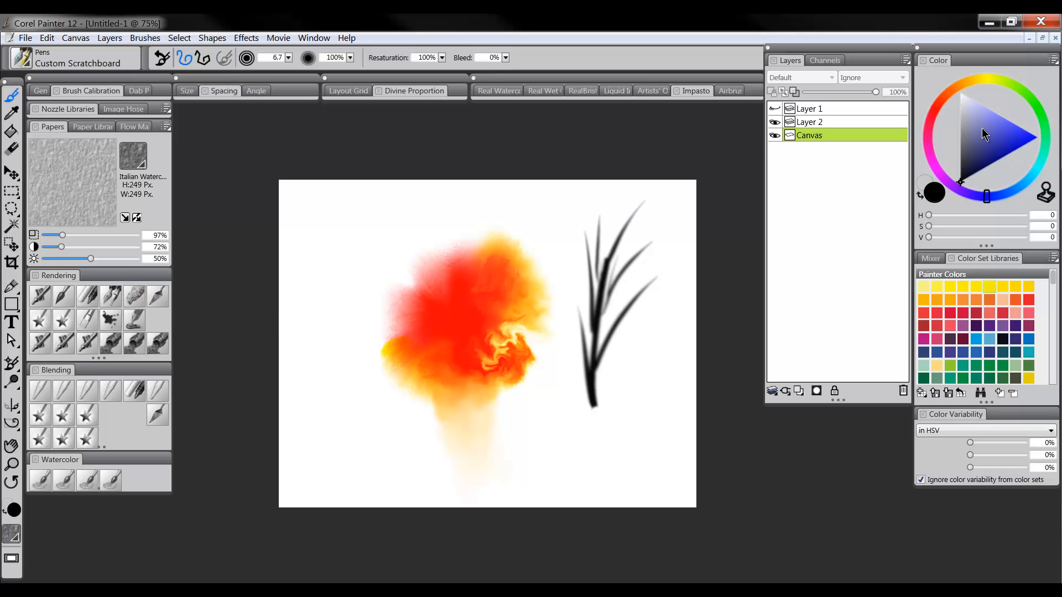
{"action": "left_click", "coordinate": [931, 128]}
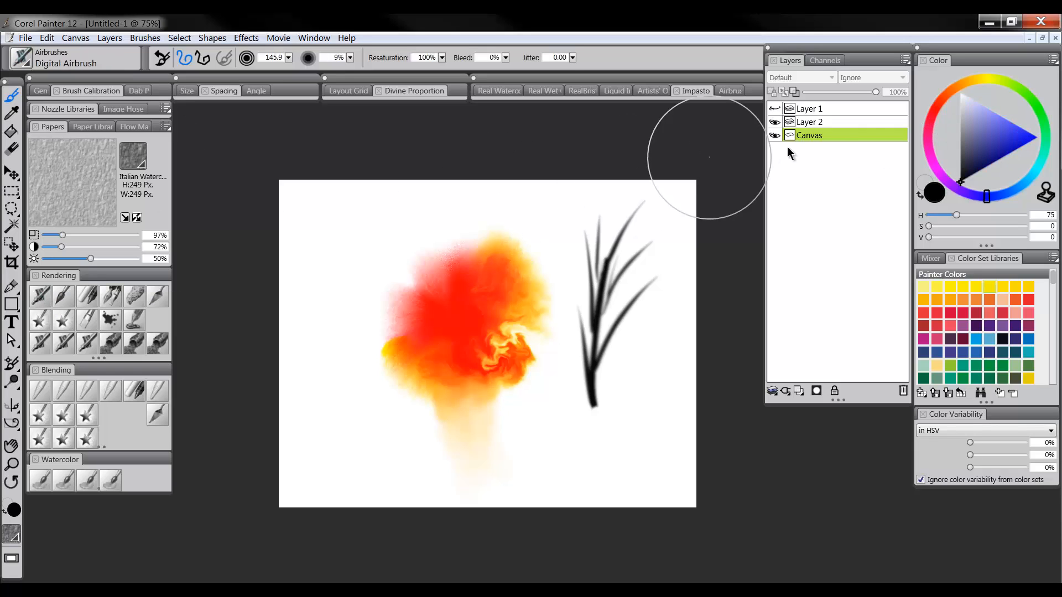
{"action": "left_click", "coordinate": [800, 390]}
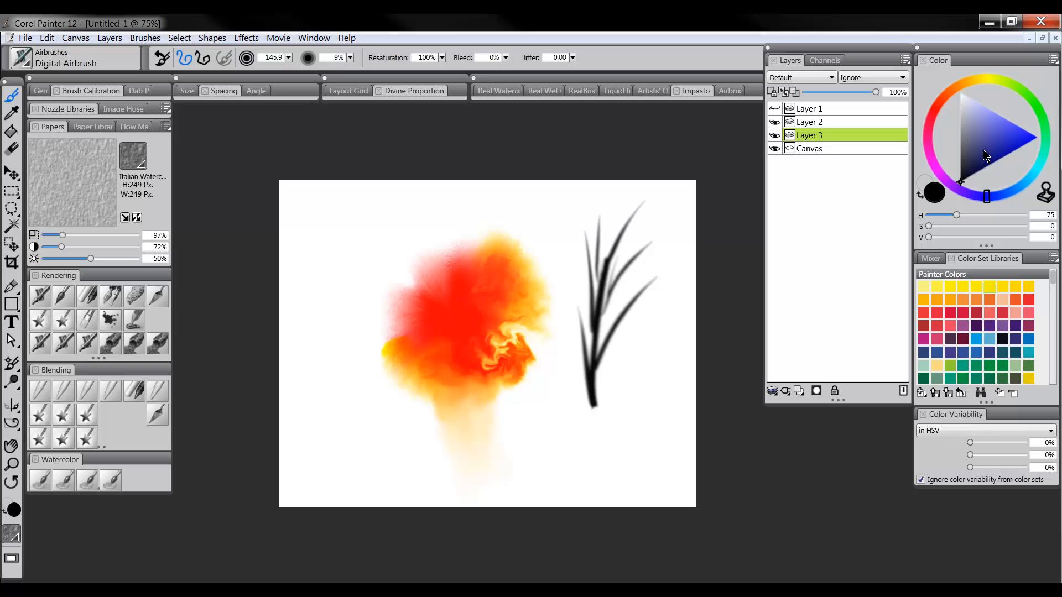
{"action": "mouse_move", "coordinate": [349, 224]}
{"action": "left_mouse_down", "text": "ctrl+alt"}
{"action": "mouse_move", "coordinate": [380, 267]}
{"action": "mouse_move", "coordinate": [366, 272]}
{"action": "mouse_move", "coordinate": [372, 280]}
{"action": "left_mouse_up", "text": "ctrl+alt"}
{"action": "left_click", "coordinate": [110, 303]}
Preserve Layer 3's transparency and shade the black ball with mid-gray (value 105) using the Digital Airbrush, leaving its lower edge dark
{"action": "left_click_drag", "start_coordinate": [932, 145], "coordinate": [960, 145]}
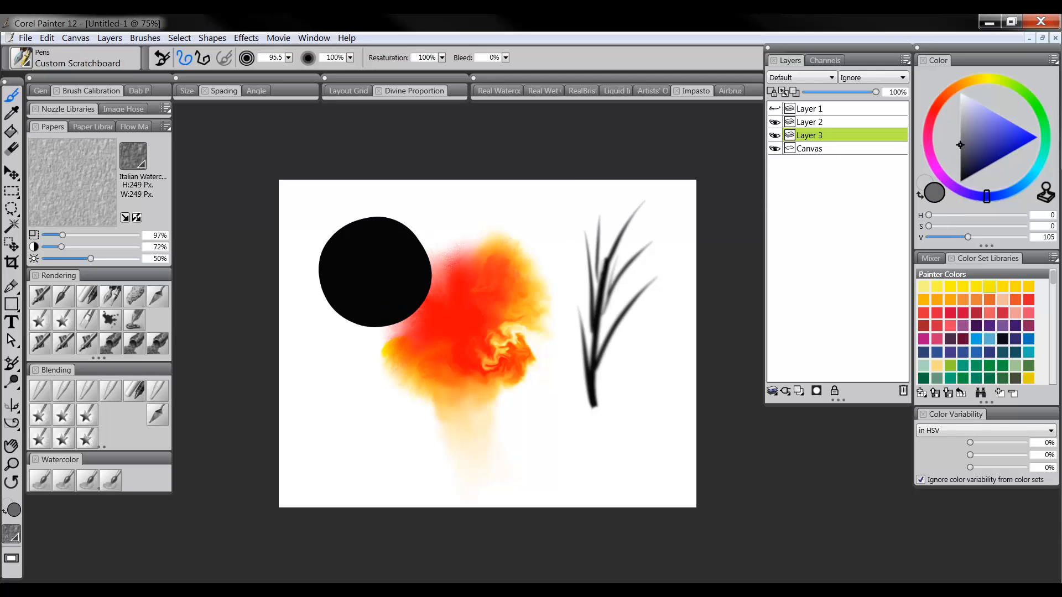
{"action": "left_click", "coordinate": [774, 93]}
{"action": "left_click", "coordinate": [44, 299]}
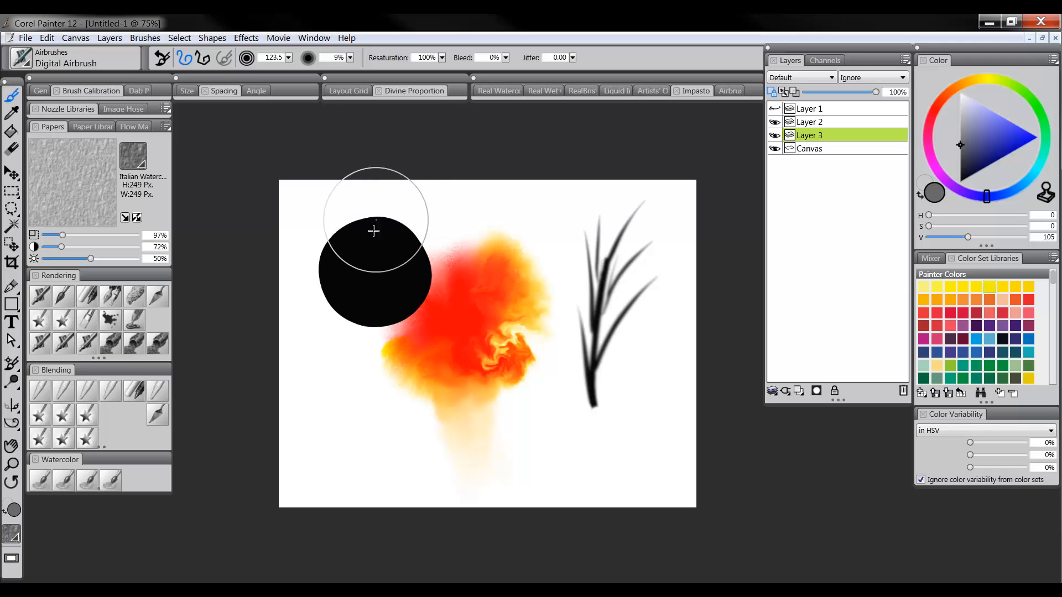
{"action": "mouse_move", "coordinate": [374, 230]}
{"action": "left_mouse_down"}
{"action": "mouse_move", "coordinate": [384, 265]}
{"action": "mouse_move", "coordinate": [379, 237]}
{"action": "mouse_move", "coordinate": [360, 254]}
{"action": "mouse_move", "coordinate": [386, 237]}
{"action": "mouse_move", "coordinate": [408, 265]}
{"action": "mouse_move", "coordinate": [412, 298]}
{"action": "left_mouse_up"}
Airbrush a light gray area (value 191) on the ball's upper part and a small white highlight inside it with progressively smaller brushes
{"action": "left_click_drag", "start_coordinate": [989, 140], "coordinate": [942, 119]}
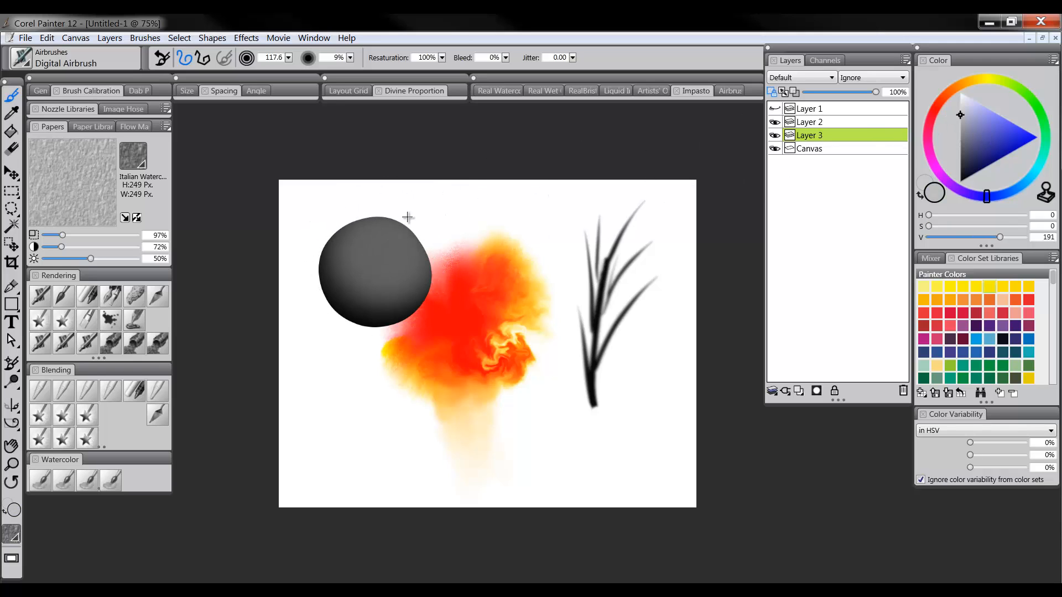
{"action": "key", "text": "["}
{"action": "mouse_move", "coordinate": [408, 217]}
{"action": "left_mouse_down"}
{"action": "mouse_move", "coordinate": [387, 244]}
{"action": "mouse_move", "coordinate": [360, 244]}
{"action": "mouse_move", "coordinate": [381, 233]}
{"action": "left_mouse_up"}
{"action": "left_click", "coordinate": [965, 113]}
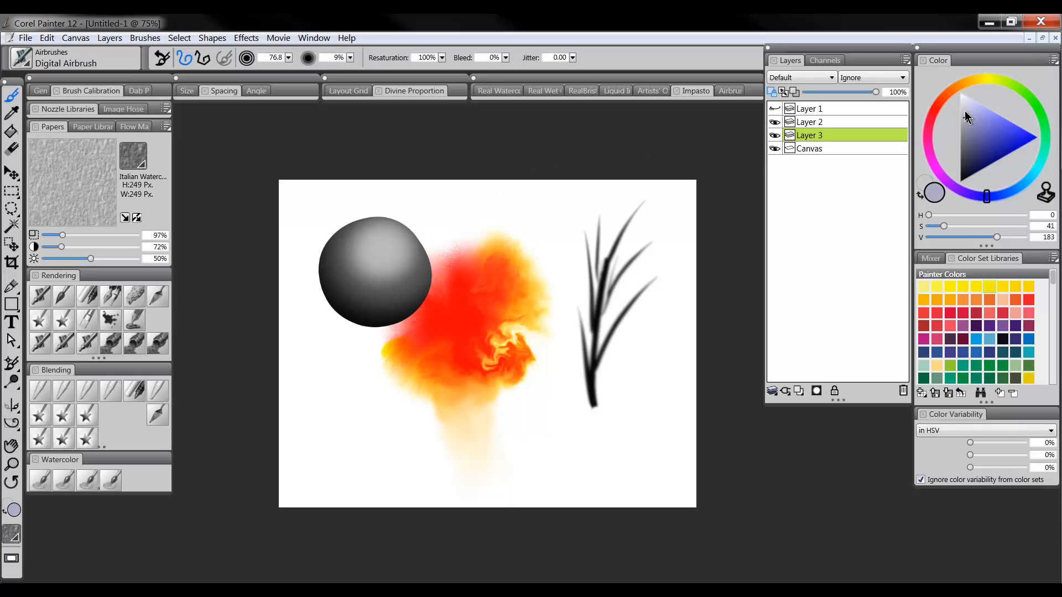
{"action": "left_click_drag", "start_coordinate": [964, 111], "coordinate": [961, 92]}
{"action": "key", "text": "["}
{"action": "left_click_drag", "start_coordinate": [376, 244], "coordinate": [383, 249]}
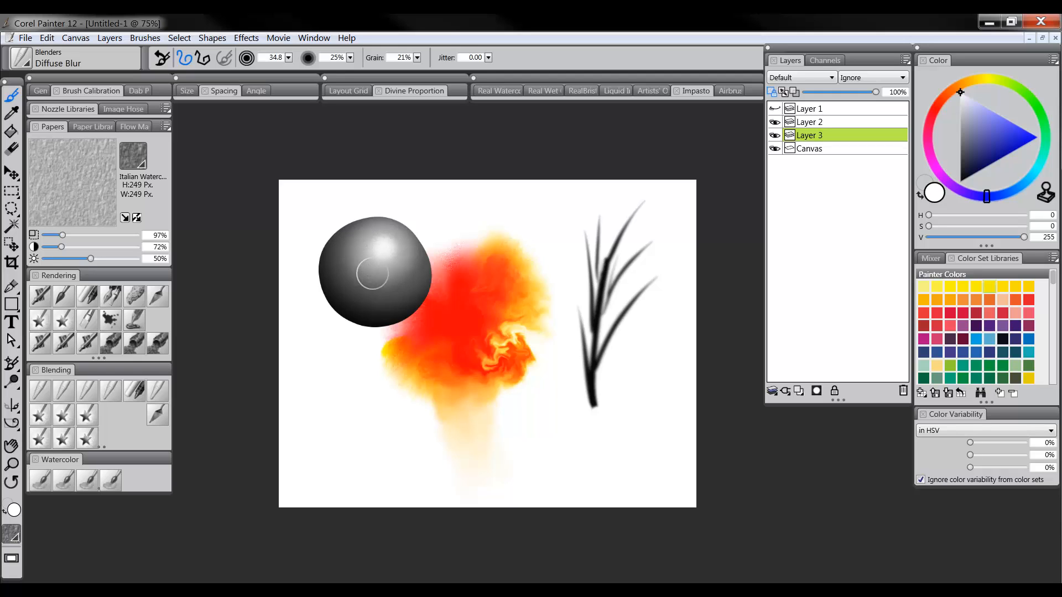
Blend the highlight into the gray ball's shading with blender brushes, including Diffuse Blur
{"action": "left_click", "coordinate": [64, 391]}
{"action": "mouse_move", "coordinate": [347, 249]}
{"action": "left_mouse_down"}
{"action": "mouse_move", "coordinate": [350, 275]}
{"action": "mouse_move", "coordinate": [366, 287]}
{"action": "mouse_move", "coordinate": [405, 278]}
{"action": "mouse_move", "coordinate": [375, 277]}
{"action": "mouse_move", "coordinate": [372, 250]}
{"action": "mouse_move", "coordinate": [392, 251]}
{"action": "mouse_move", "coordinate": [377, 237]}
{"action": "mouse_move", "coordinate": [403, 245]}
{"action": "mouse_move", "coordinate": [407, 271]}
{"action": "mouse_move", "coordinate": [388, 250]}
{"action": "mouse_move", "coordinate": [355, 259]}
{"action": "mouse_move", "coordinate": [350, 289]}
{"action": "mouse_move", "coordinate": [380, 292]}
{"action": "mouse_move", "coordinate": [377, 260]}
{"action": "mouse_move", "coordinate": [367, 268]}
{"action": "mouse_move", "coordinate": [388, 261]}
{"action": "mouse_move", "coordinate": [383, 268]}
{"action": "mouse_move", "coordinate": [365, 252]}
{"action": "mouse_move", "coordinate": [368, 270]}
{"action": "mouse_move", "coordinate": [383, 253]}
{"action": "mouse_move", "coordinate": [375, 267]}
{"action": "mouse_move", "coordinate": [394, 274]}
{"action": "mouse_move", "coordinate": [381, 249]}
{"action": "mouse_move", "coordinate": [365, 253]}
{"action": "mouse_move", "coordinate": [374, 260]}
{"action": "mouse_move", "coordinate": [368, 289]}
{"action": "mouse_move", "coordinate": [389, 267]}
{"action": "mouse_move", "coordinate": [354, 262]}
{"action": "mouse_move", "coordinate": [346, 278]}
{"action": "mouse_move", "coordinate": [394, 261]}
{"action": "left_mouse_up"}
{"action": "left_click", "coordinate": [43, 393]}
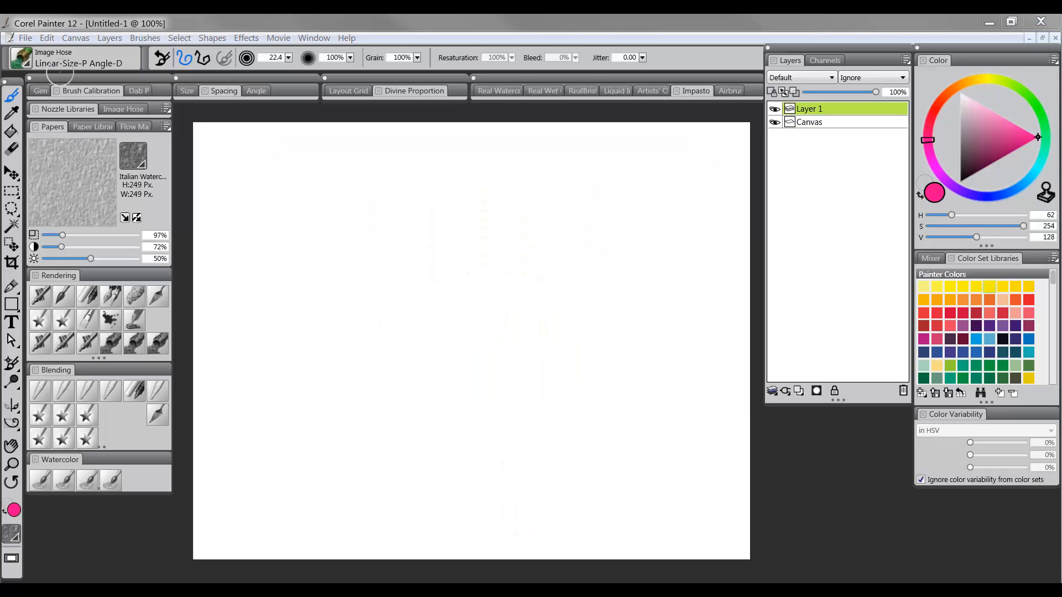
Paint overlapping thick pink strokes in the middle of Layer 1 with the Impasto Gloopy brush at size 30.5
{"action": "left_click", "coordinate": [21, 57]}
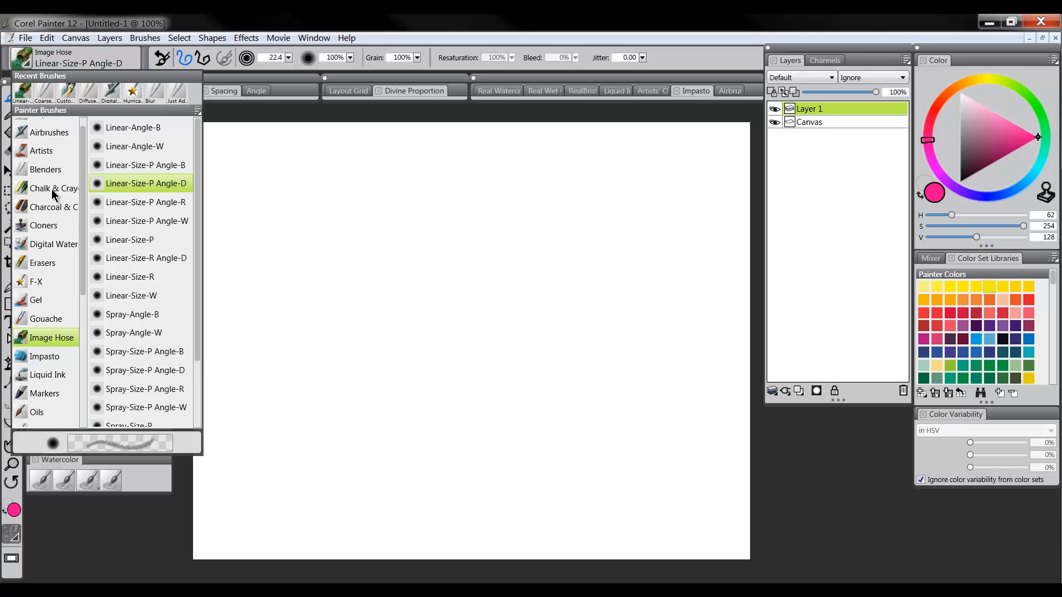
{"action": "left_click_drag", "start_coordinate": [84, 218], "coordinate": [87, 268]}
{"action": "left_click", "coordinate": [43, 267]}
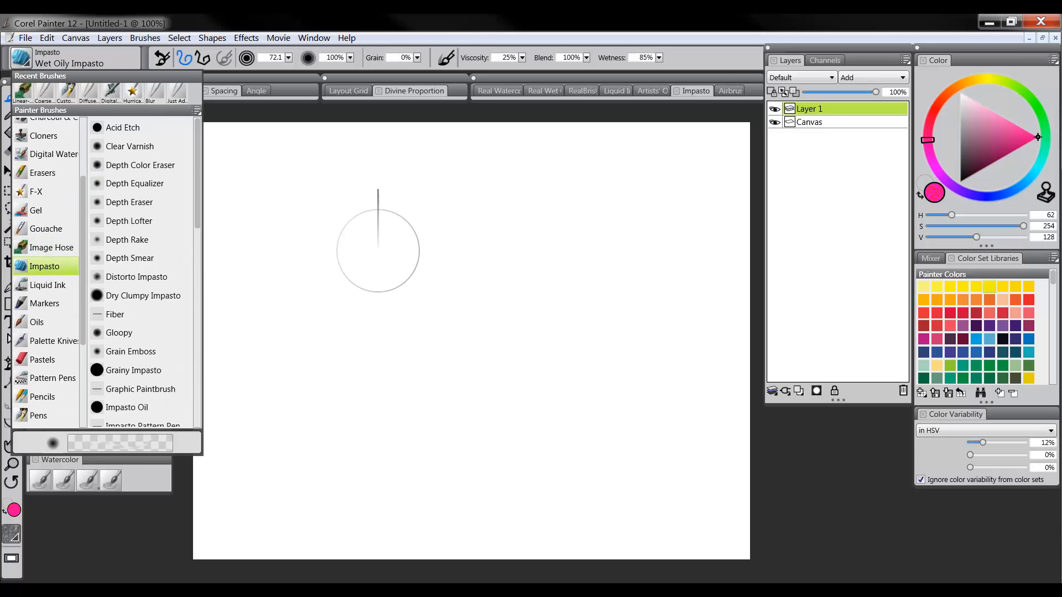
{"action": "left_click", "coordinate": [123, 333]}
{"action": "left_click_drag", "start_coordinate": [386, 316], "coordinate": [547, 281]}
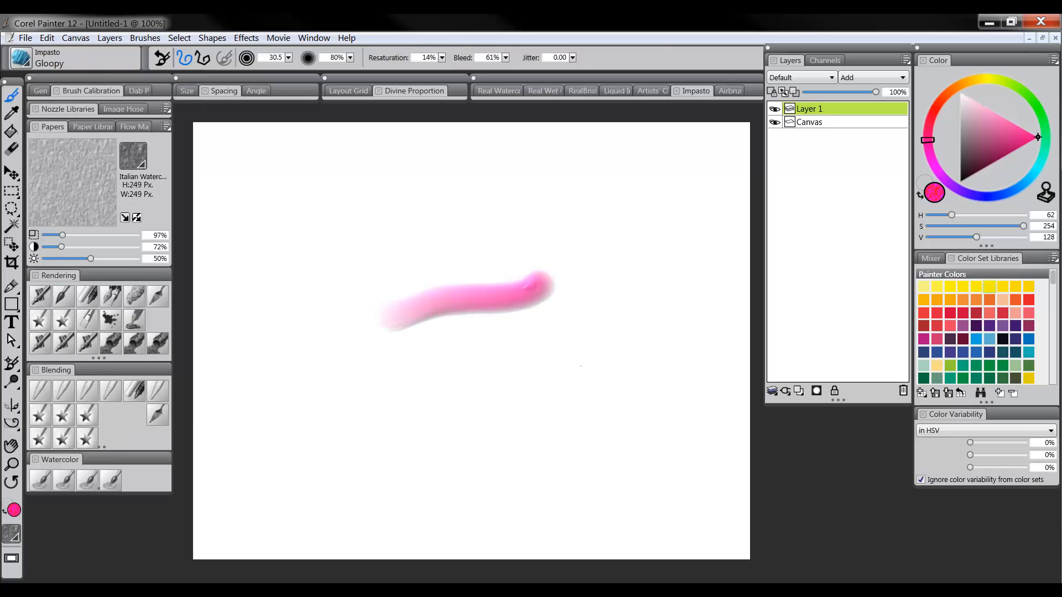
{"action": "mouse_move", "coordinate": [398, 334]}
{"action": "left_mouse_down"}
{"action": "mouse_move", "coordinate": [545, 306]}
{"action": "mouse_move", "coordinate": [464, 350]}
{"action": "left_mouse_up"}
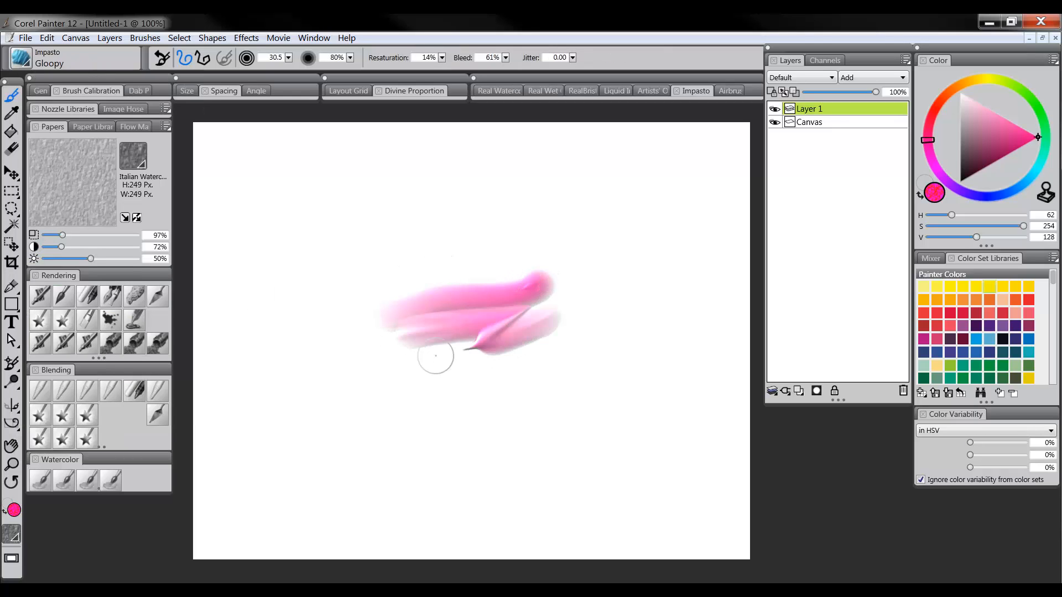
{"action": "left_click_drag", "start_coordinate": [528, 314], "coordinate": [589, 285]}
{"action": "mouse_move", "coordinate": [498, 350]}
{"action": "left_mouse_down"}
{"action": "mouse_move", "coordinate": [423, 363]}
{"action": "mouse_move", "coordinate": [520, 309]}
{"action": "mouse_move", "coordinate": [417, 310]}
{"action": "mouse_move", "coordinate": [552, 270]}
{"action": "left_mouse_up"}
{"action": "left_click_drag", "start_coordinate": [471, 299], "coordinate": [367, 341]}
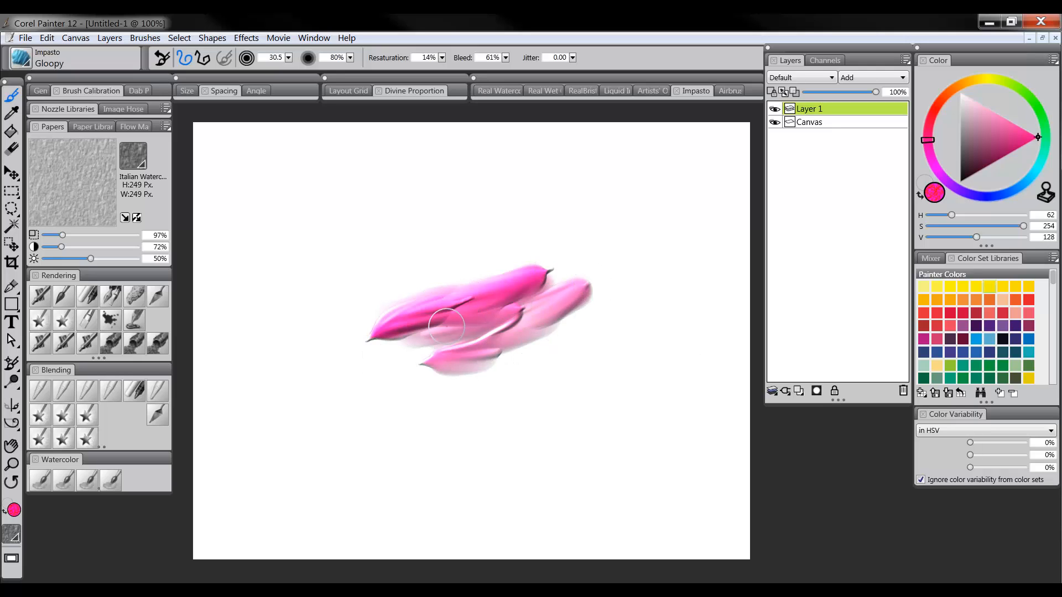
{"action": "mouse_move", "coordinate": [451, 331]}
{"action": "left_mouse_down"}
{"action": "mouse_move", "coordinate": [530, 304]}
{"action": "mouse_move", "coordinate": [463, 353]}
{"action": "mouse_move", "coordinate": [393, 363]}
{"action": "mouse_move", "coordinate": [553, 286]}
{"action": "left_mouse_up"}
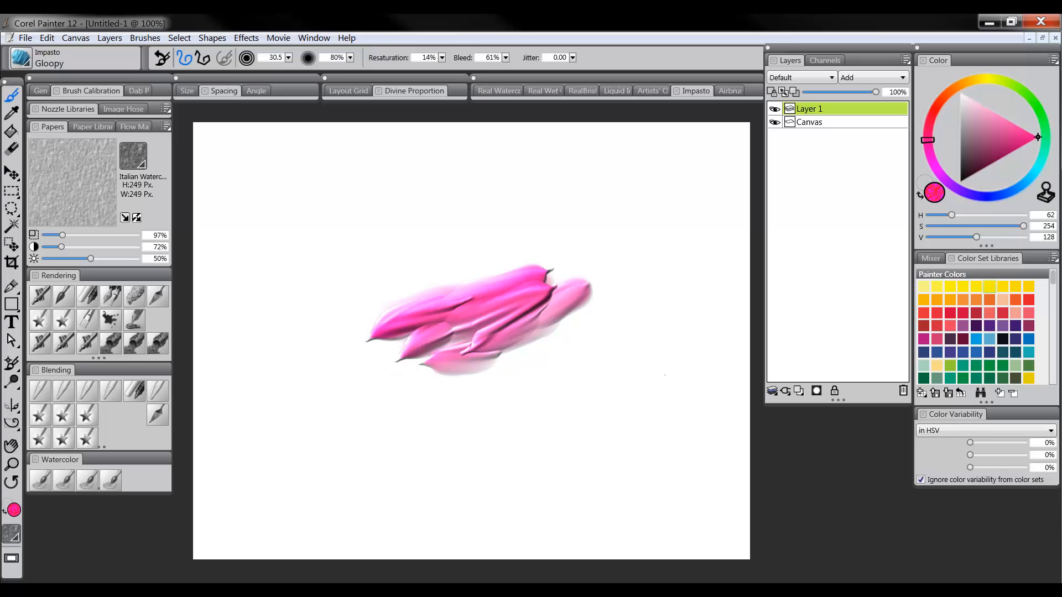
{"action": "left_click_drag", "start_coordinate": [392, 371], "coordinate": [393, 374]}
{"action": "left_click_drag", "start_coordinate": [440, 329], "coordinate": [531, 275]}
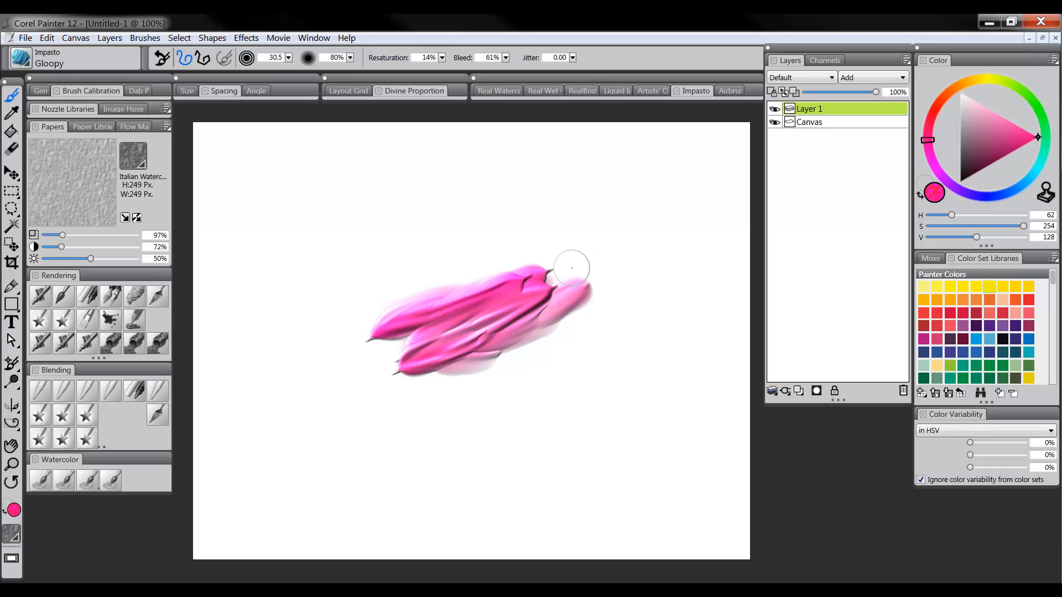
Soften the color along the pink impasto strokes' upper edge with the Diffuse Blur blender
{"action": "left_click", "coordinate": [47, 394]}
{"action": "mouse_move", "coordinate": [450, 277]}
{"action": "left_mouse_down"}
{"action": "mouse_move", "coordinate": [463, 323]}
{"action": "mouse_move", "coordinate": [463, 294]}
{"action": "mouse_move", "coordinate": [482, 273]}
{"action": "mouse_move", "coordinate": [573, 296]}
{"action": "mouse_move", "coordinate": [586, 276]}
{"action": "mouse_move", "coordinate": [457, 316]}
{"action": "mouse_move", "coordinate": [447, 333]}
{"action": "mouse_move", "coordinate": [403, 318]}
{"action": "mouse_move", "coordinate": [424, 352]}
{"action": "mouse_move", "coordinate": [494, 359]}
{"action": "mouse_move", "coordinate": [504, 352]}
{"action": "mouse_move", "coordinate": [477, 314]}
{"action": "mouse_move", "coordinate": [521, 282]}
{"action": "mouse_move", "coordinate": [547, 277]}
{"action": "mouse_move", "coordinate": [569, 293]}
{"action": "mouse_move", "coordinate": [549, 268]}
{"action": "mouse_move", "coordinate": [515, 265]}
{"action": "left_mouse_up"}
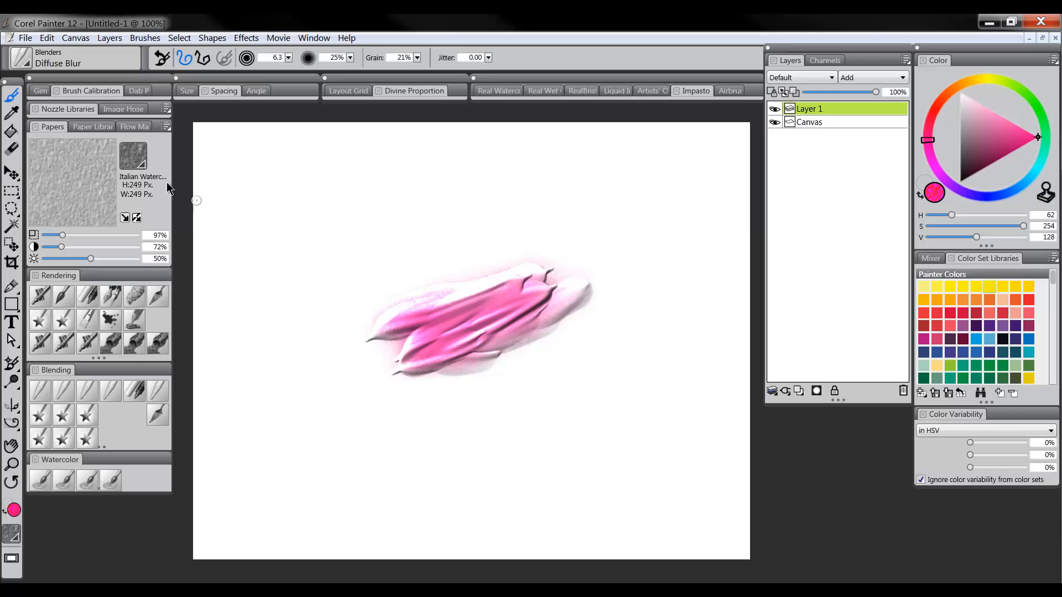
Delete the pink strokes from Layer 1 inside a rectangular selection, and clear the selection
{"action": "left_click", "coordinate": [11, 191]}
{"action": "mouse_move", "coordinate": [302, 211]}
{"action": "left_mouse_down"}
{"action": "mouse_move", "coordinate": [570, 417]}
{"action": "mouse_move", "coordinate": [644, 426]}
{"action": "left_mouse_up"}
{"action": "key", "text": "Delete"}
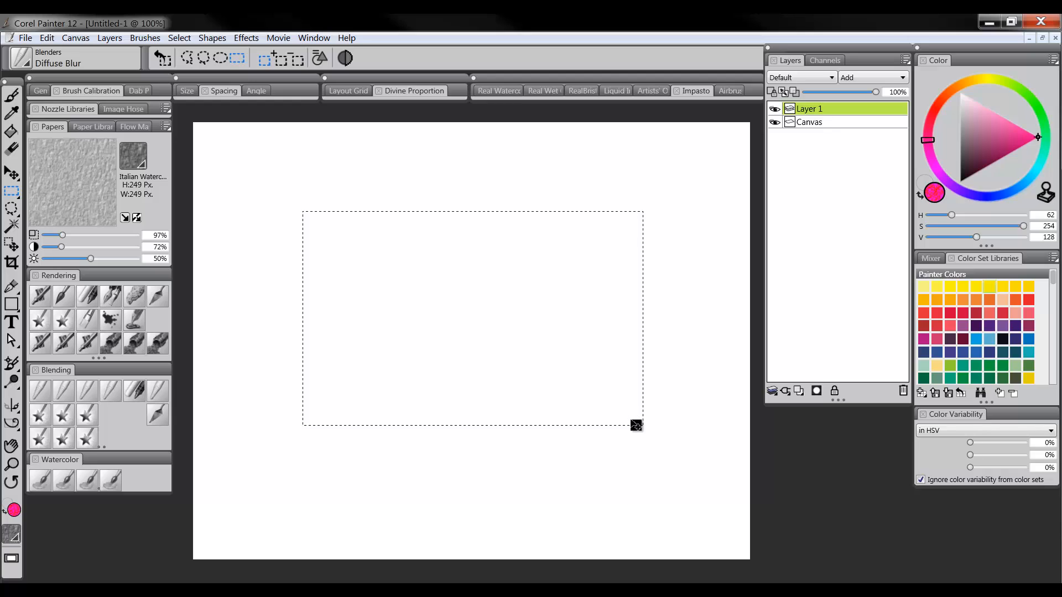
{"action": "key", "text": "ctrl+d"}
Switch to the Oval Selection tool, and flood the Canvas layer with black using the Paint Bucket
{"action": "left_click", "coordinate": [12, 190]}
{"action": "left_click", "coordinate": [50, 193]}
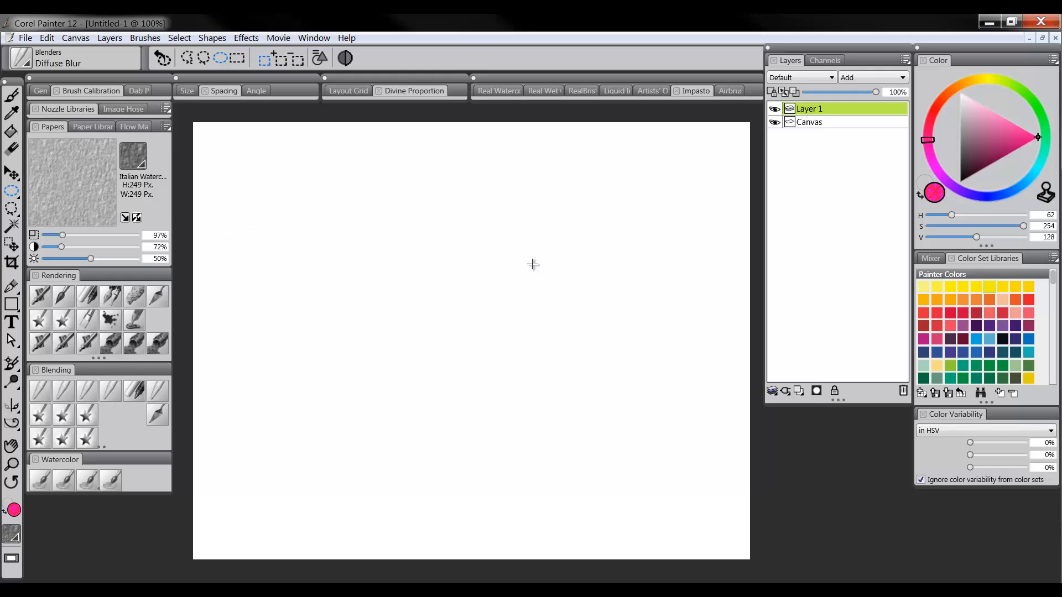
{"action": "mouse_move", "coordinate": [984, 151]}
{"action": "left_mouse_down"}
{"action": "mouse_move", "coordinate": [995, 188]}
{"action": "mouse_move", "coordinate": [965, 168]}
{"action": "mouse_move", "coordinate": [958, 183]}
{"action": "left_mouse_up"}
{"action": "left_click", "coordinate": [994, 198]}
{"action": "left_click", "coordinate": [822, 123]}
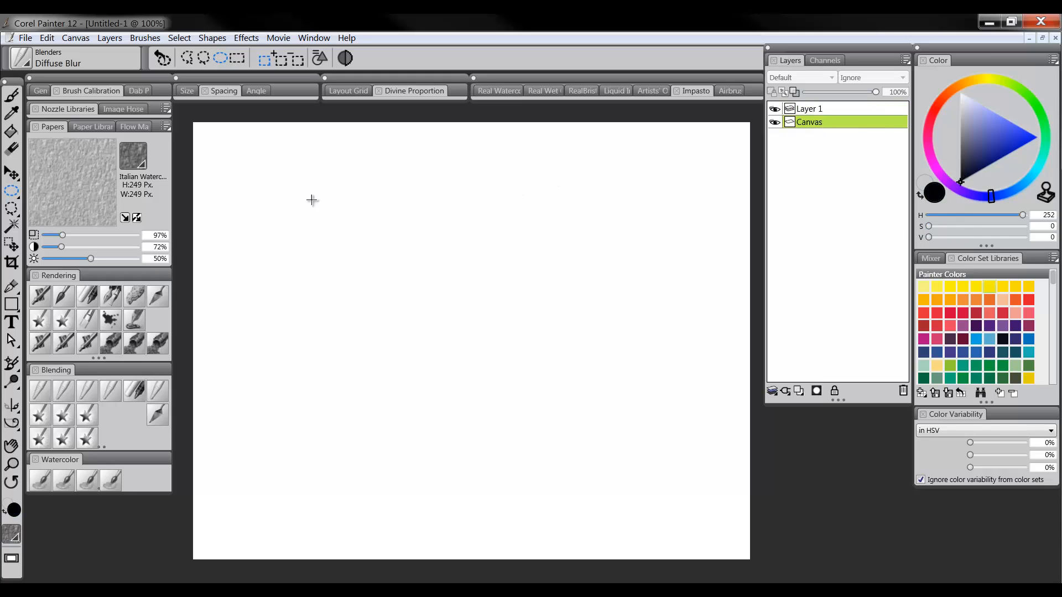
{"action": "left_click", "coordinate": [7, 133]}
{"action": "left_click", "coordinate": [457, 265]}
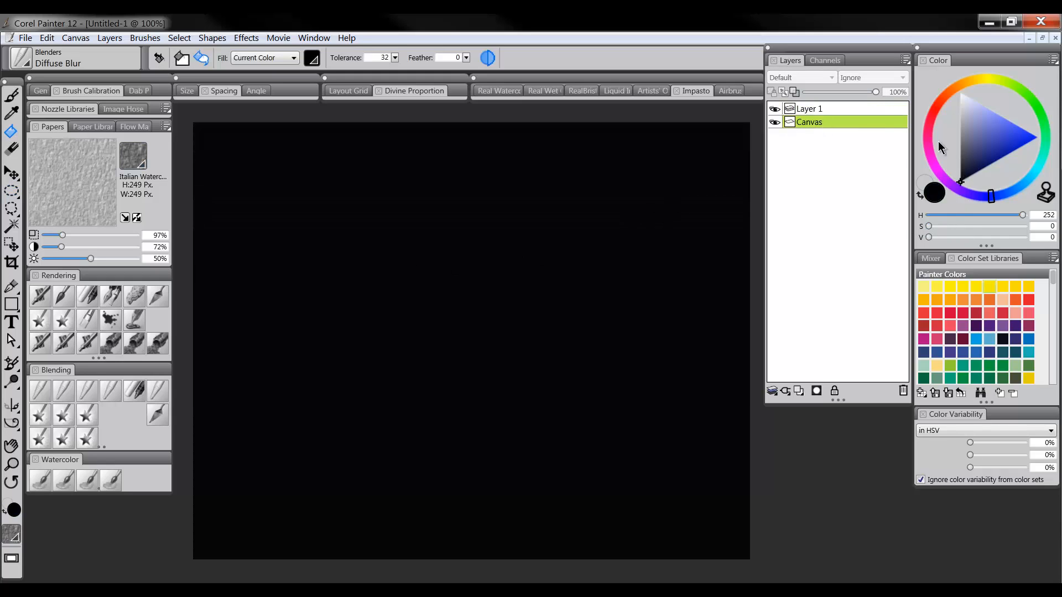
Make a circular selection near the middle of Layer 1, drawn outward from its center
{"action": "left_click", "coordinate": [824, 110]}
{"action": "left_click", "coordinate": [966, 139]}
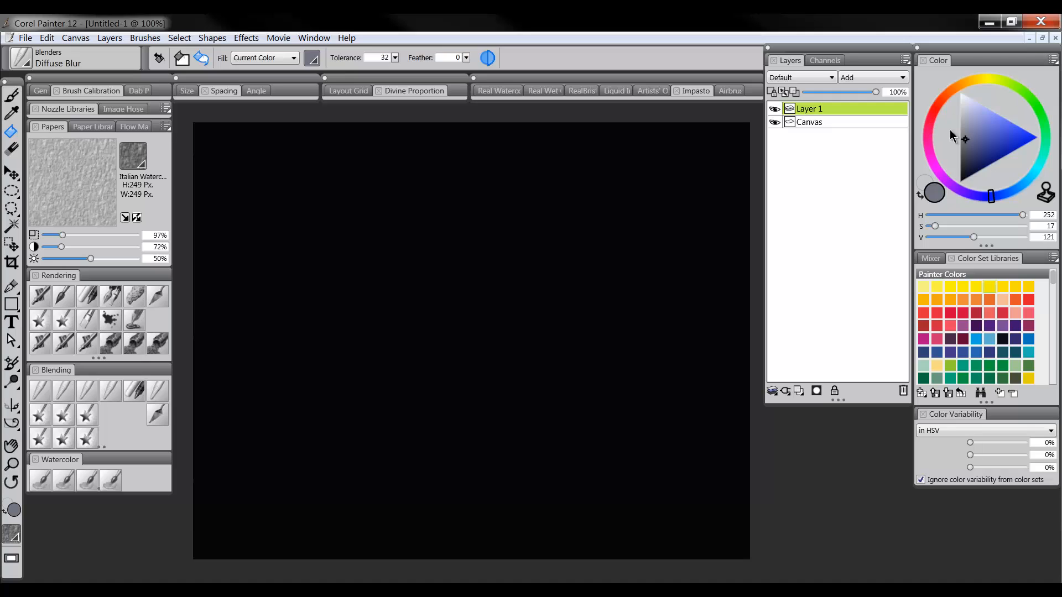
{"action": "left_click", "coordinate": [931, 117]}
{"action": "left_click", "coordinate": [1038, 137]}
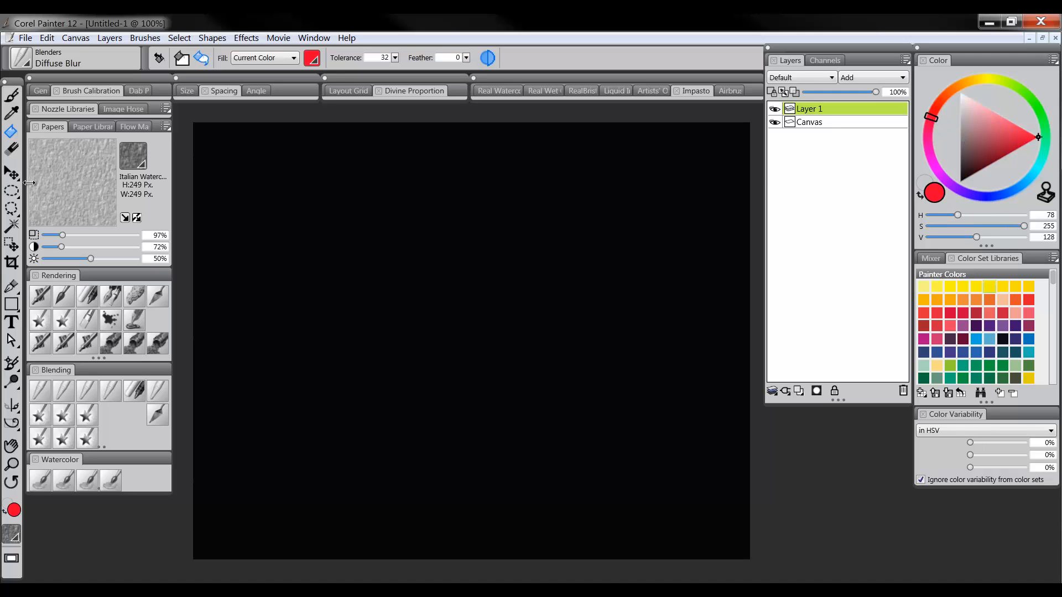
{"action": "left_click", "coordinate": [11, 191]}
{"action": "left_click", "coordinate": [476, 299], "text": "alt"}
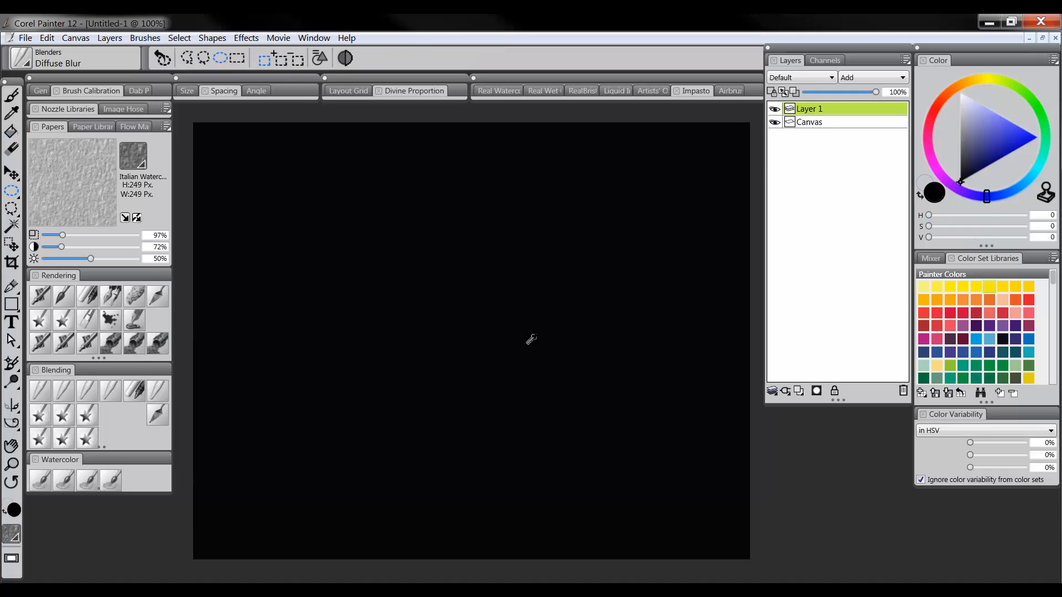
{"action": "left_click_drag", "start_coordinate": [462, 300], "coordinate": [567, 403]}
Fill the circular selection on Layer 1 with fully saturated bright red using the Paint Bucket
{"action": "left_click", "coordinate": [10, 131]}
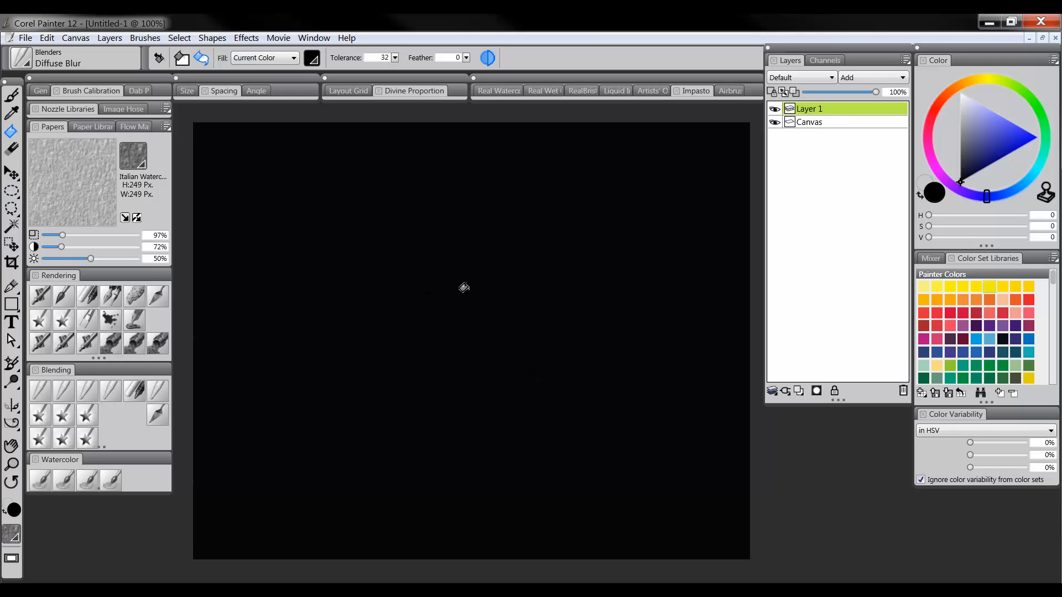
{"action": "left_click", "coordinate": [932, 113]}
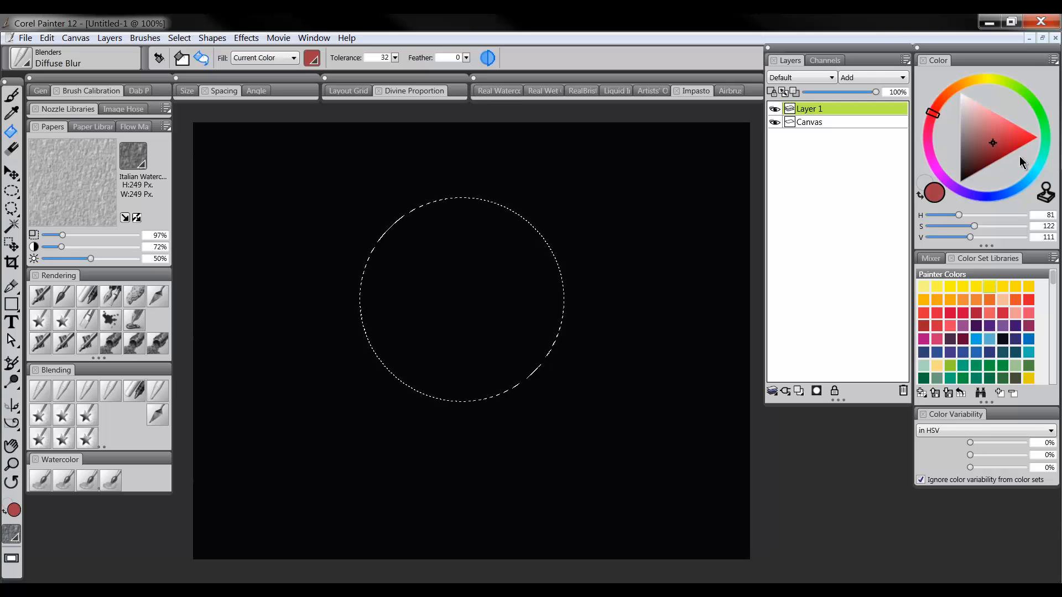
{"action": "left_click", "coordinate": [970, 166]}
{"action": "left_click", "coordinate": [482, 289]}
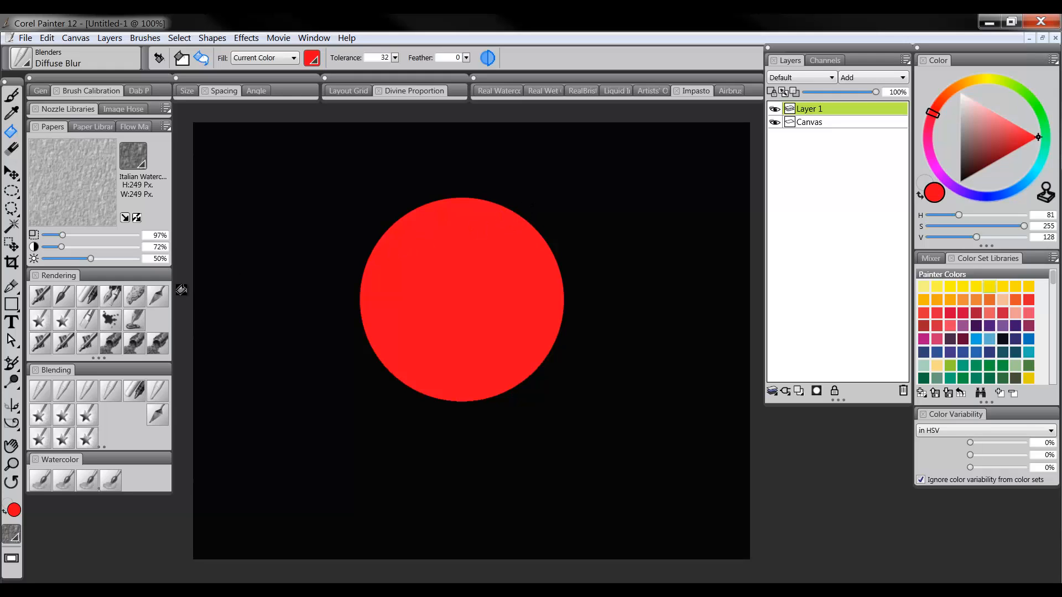
Blend the red circle's upper-right edge with Diffuse Blur at size 64.4, and its lower-right edge with Pick Up Underlying Color enabled
{"action": "left_click", "coordinate": [42, 395]}
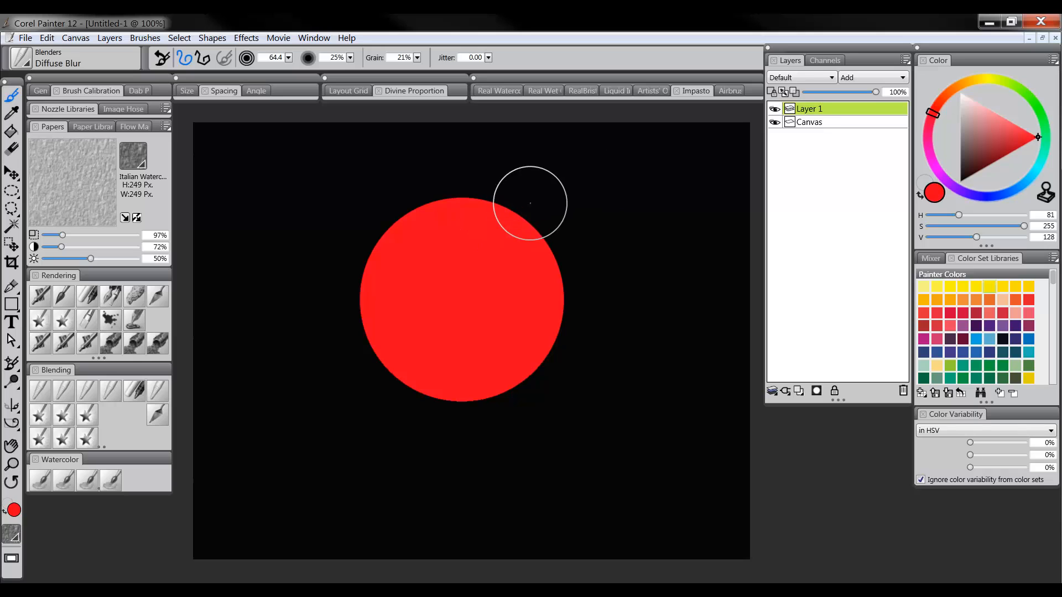
{"action": "mouse_move", "coordinate": [531, 204]}
{"action": "left_mouse_down"}
{"action": "mouse_move", "coordinate": [497, 224]}
{"action": "mouse_move", "coordinate": [539, 219]}
{"action": "mouse_move", "coordinate": [548, 263]}
{"action": "mouse_move", "coordinate": [556, 258]}
{"action": "mouse_move", "coordinate": [535, 284]}
{"action": "mouse_move", "coordinate": [504, 223]}
{"action": "mouse_move", "coordinate": [444, 200]}
{"action": "mouse_move", "coordinate": [422, 221]}
{"action": "left_mouse_up"}
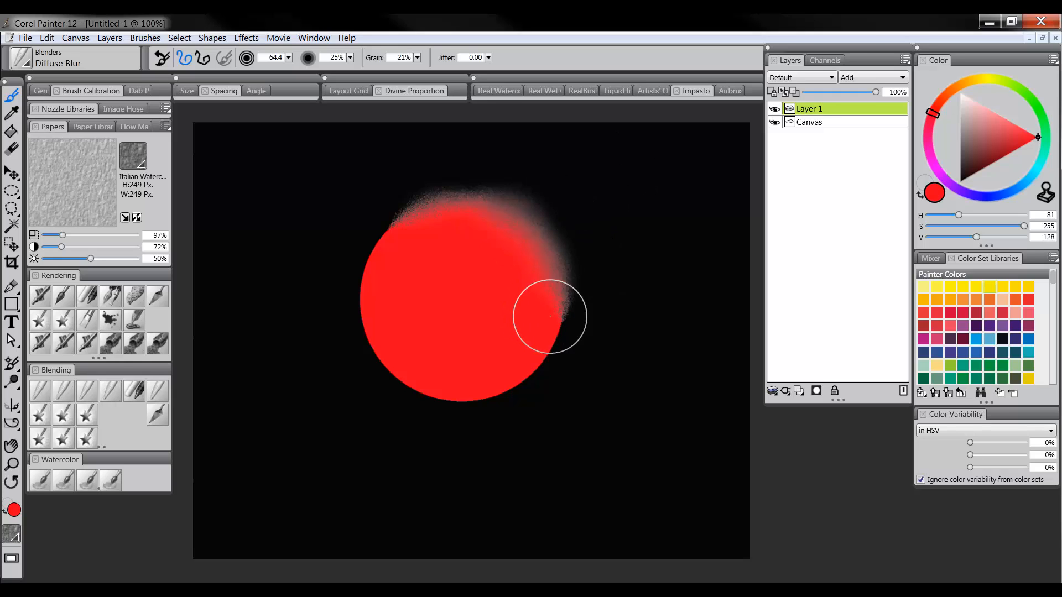
{"action": "left_click", "coordinate": [784, 92]}
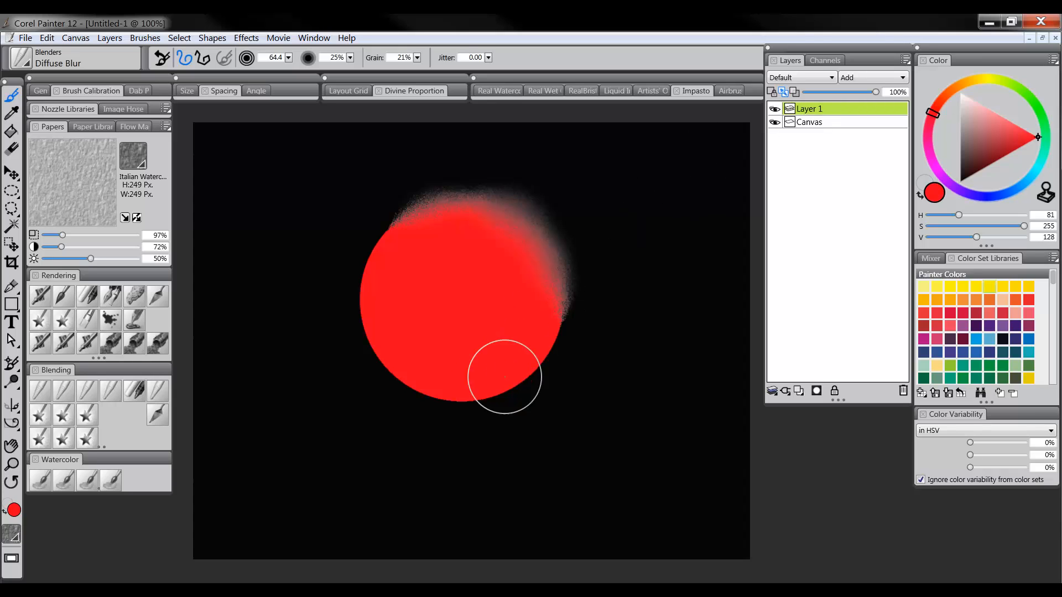
{"action": "mouse_move", "coordinate": [505, 374]}
{"action": "left_mouse_down"}
{"action": "mouse_move", "coordinate": [478, 384]}
{"action": "mouse_move", "coordinate": [477, 399]}
{"action": "mouse_move", "coordinate": [509, 375]}
{"action": "left_mouse_up"}
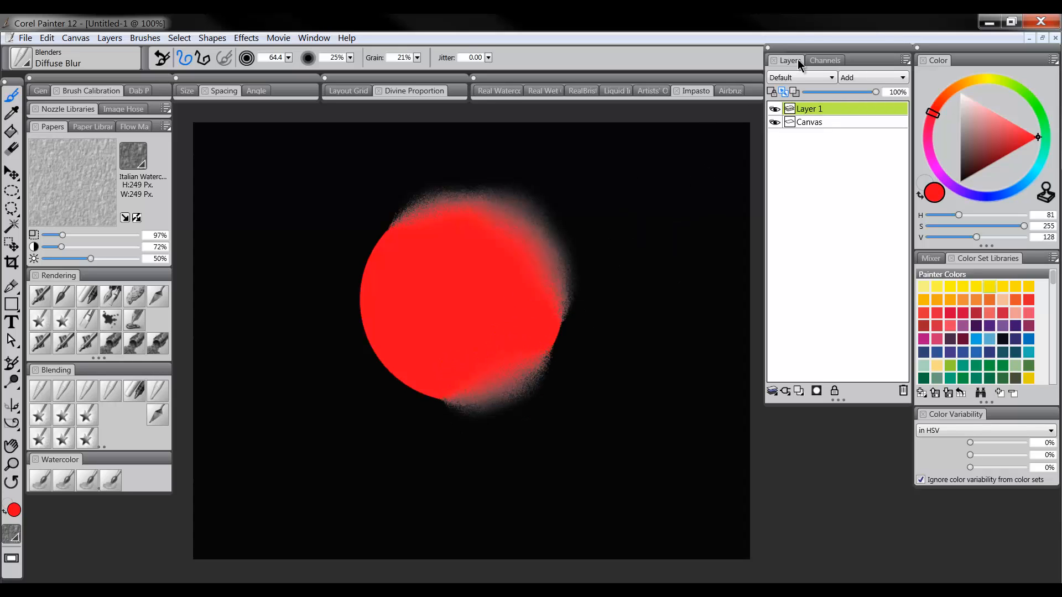
Set Layer 1's composite method to GelCover and blend the rest of the red circle's edge with Diffuse Blur
{"action": "left_click", "coordinate": [801, 77]}
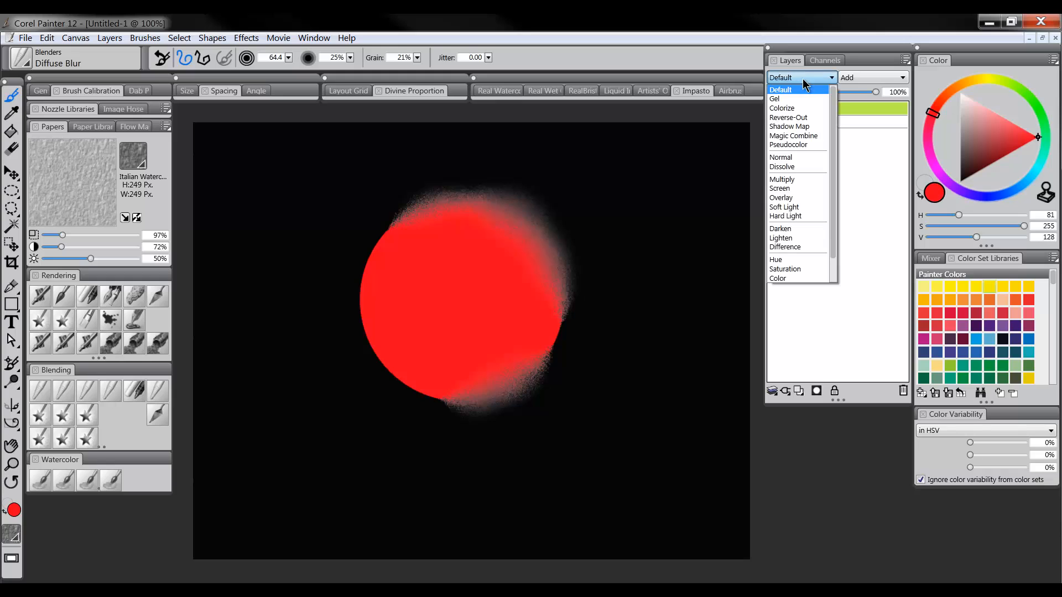
{"action": "left_click_drag", "start_coordinate": [834, 104], "coordinate": [827, 175]}
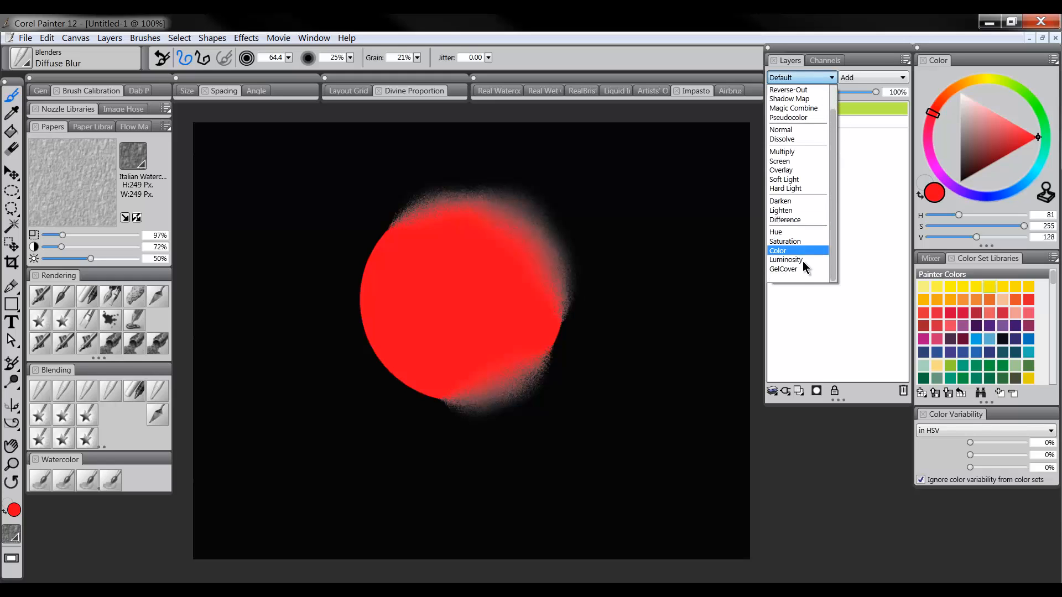
{"action": "left_click", "coordinate": [780, 269]}
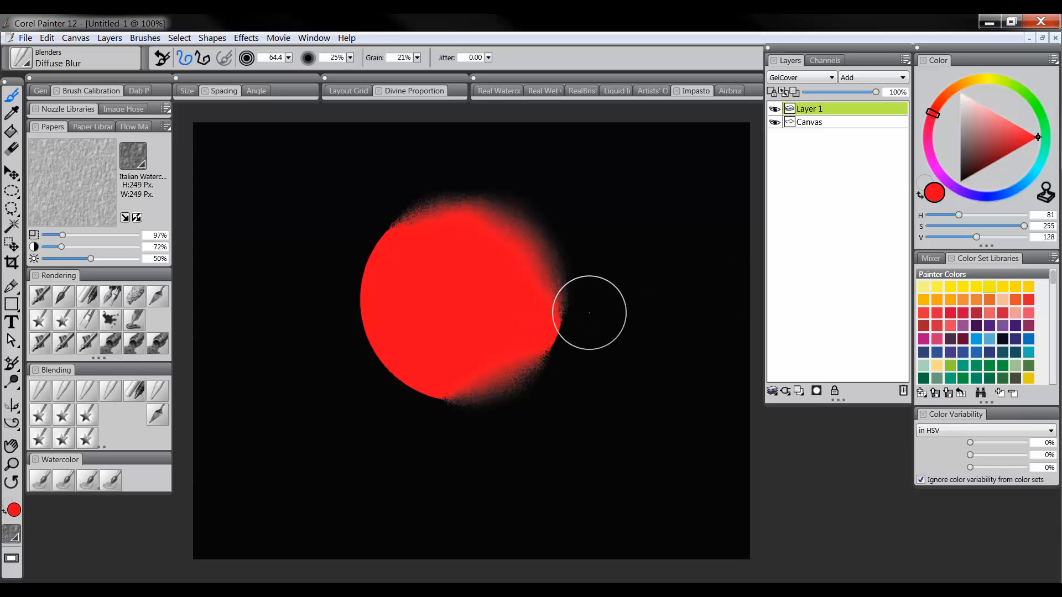
{"action": "mouse_move", "coordinate": [557, 331]}
{"action": "left_mouse_down"}
{"action": "mouse_move", "coordinate": [556, 356]}
{"action": "mouse_move", "coordinate": [479, 403]}
{"action": "mouse_move", "coordinate": [441, 407]}
{"action": "mouse_move", "coordinate": [380, 379]}
{"action": "mouse_move", "coordinate": [346, 283]}
{"action": "mouse_move", "coordinate": [374, 252]}
{"action": "mouse_move", "coordinate": [382, 217]}
{"action": "mouse_move", "coordinate": [414, 227]}
{"action": "mouse_move", "coordinate": [463, 198]}
{"action": "mouse_move", "coordinate": [543, 227]}
{"action": "mouse_move", "coordinate": [560, 256]}
{"action": "left_mouse_up"}
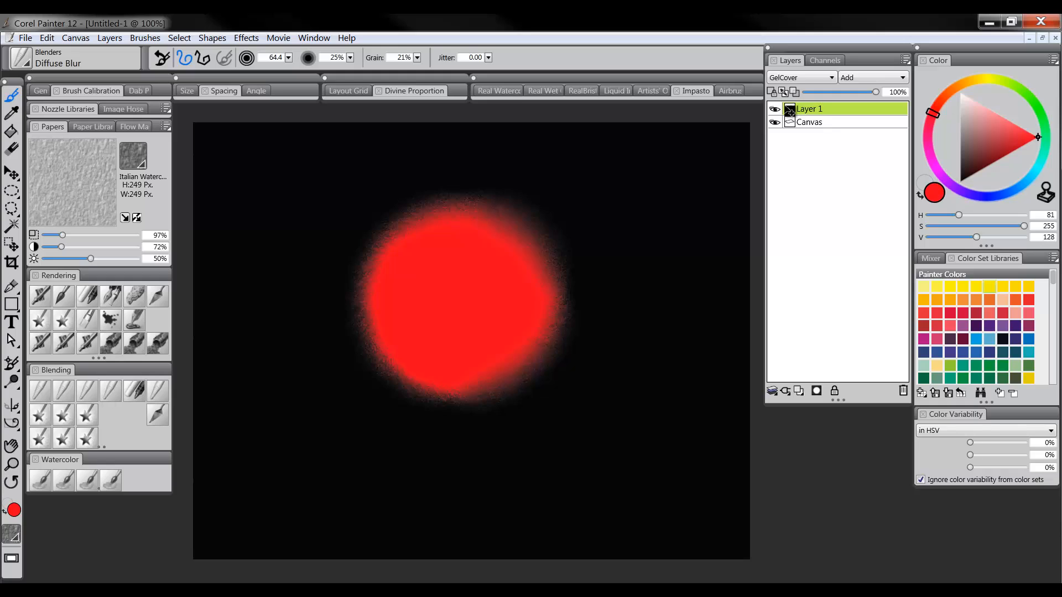
Undo the GelCover setting and all edge blending on Layer 1, back to the hard-edged red circle
{"action": "key", "text": "ctrl+z"}
{"action": "key", "text": "ctrl+z"}
{"action": "key", "text": "ctrl+z"}
{"action": "key", "text": "ctrl+z"}
{"action": "key", "text": "ctrl+z"}
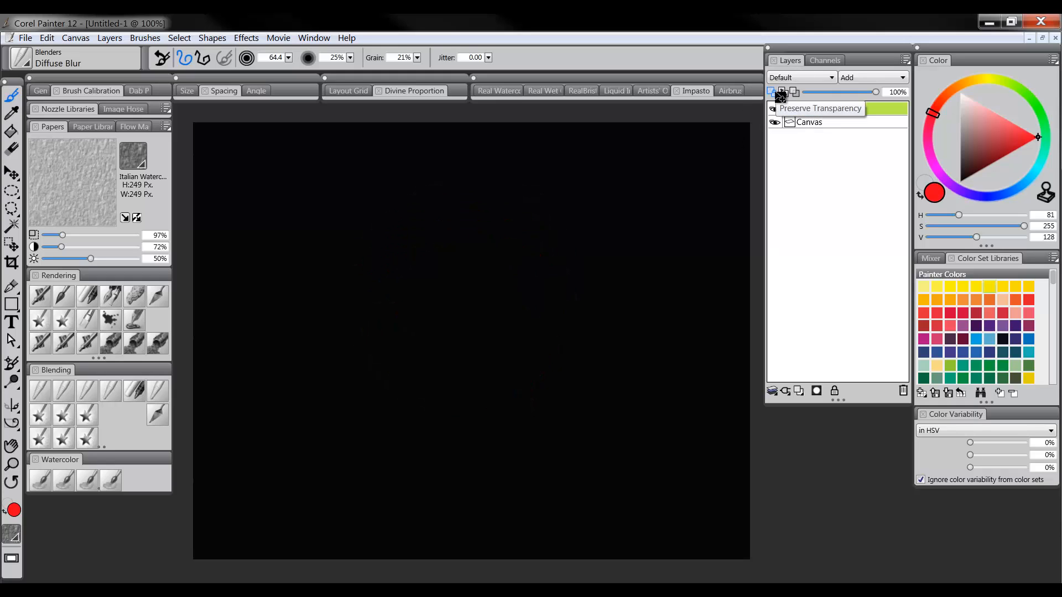
{"action": "key", "text": "ctrl+y"}
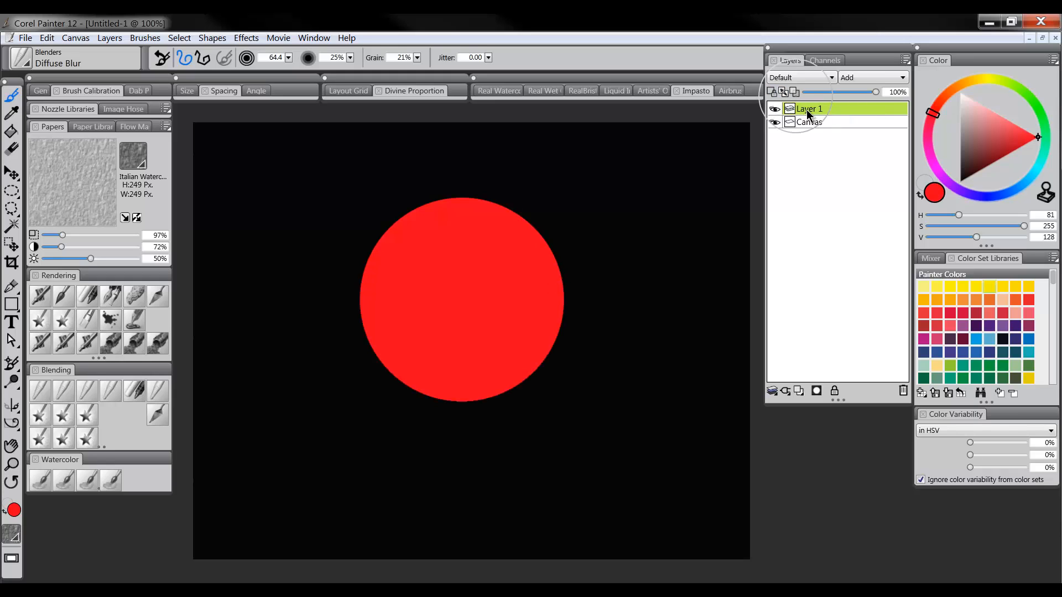
With Preserve Transparency on, shade the circle's left and lower areas in two progressively darker reds using the Digital Airbrush at size 83.5
{"action": "left_click", "coordinate": [997, 161]}
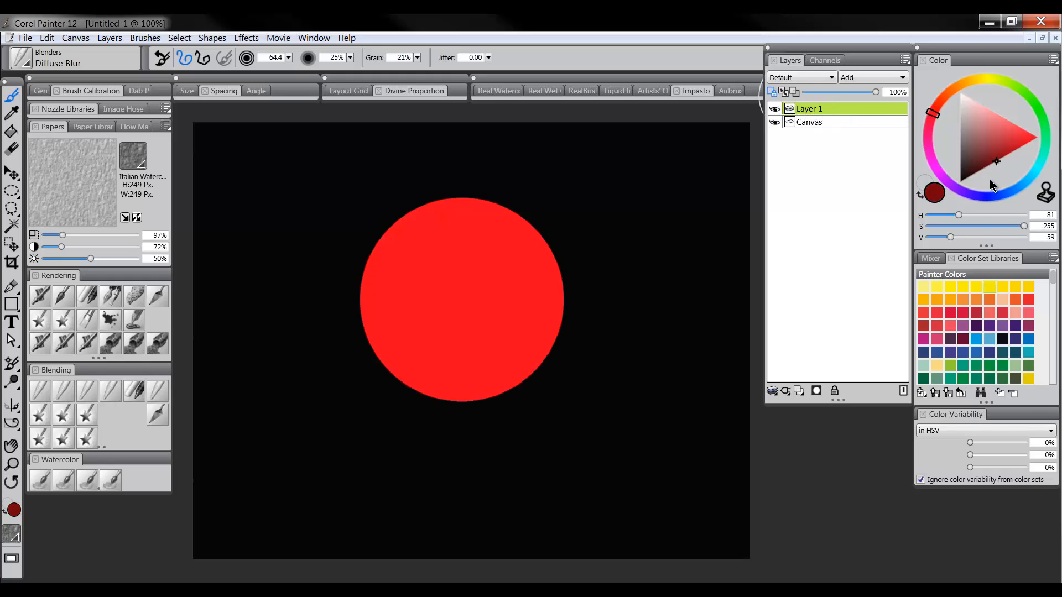
{"action": "left_click", "coordinate": [112, 299]}
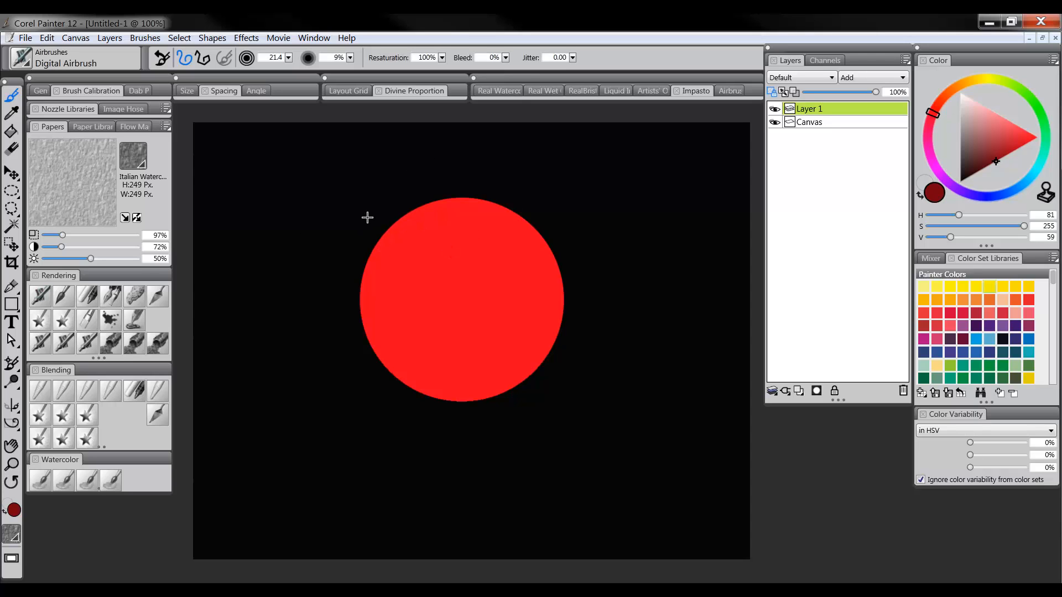
{"action": "left_click_drag", "start_coordinate": [367, 217], "coordinate": [411, 265], "text": "ctrl+alt"}
{"action": "mouse_move", "coordinate": [375, 355]}
{"action": "left_mouse_down"}
{"action": "mouse_move", "coordinate": [422, 199]}
{"action": "mouse_move", "coordinate": [379, 311]}
{"action": "mouse_move", "coordinate": [454, 364]}
{"action": "mouse_move", "coordinate": [366, 362]}
{"action": "mouse_move", "coordinate": [472, 414]}
{"action": "mouse_move", "coordinate": [553, 346]}
{"action": "mouse_move", "coordinate": [458, 392]}
{"action": "mouse_move", "coordinate": [423, 296]}
{"action": "mouse_move", "coordinate": [442, 205]}
{"action": "mouse_move", "coordinate": [391, 364]}
{"action": "mouse_move", "coordinate": [330, 310]}
{"action": "mouse_move", "coordinate": [381, 229]}
{"action": "mouse_move", "coordinate": [350, 268]}
{"action": "mouse_move", "coordinate": [472, 333]}
{"action": "mouse_move", "coordinate": [569, 346]}
{"action": "left_mouse_up"}
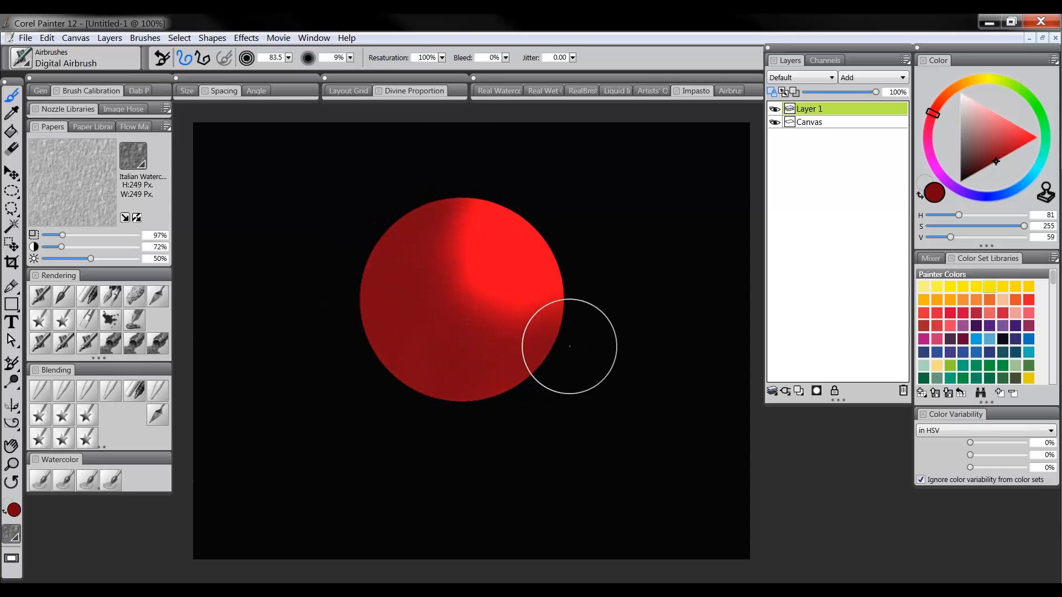
{"action": "left_click_drag", "start_coordinate": [977, 169], "coordinate": [967, 193]}
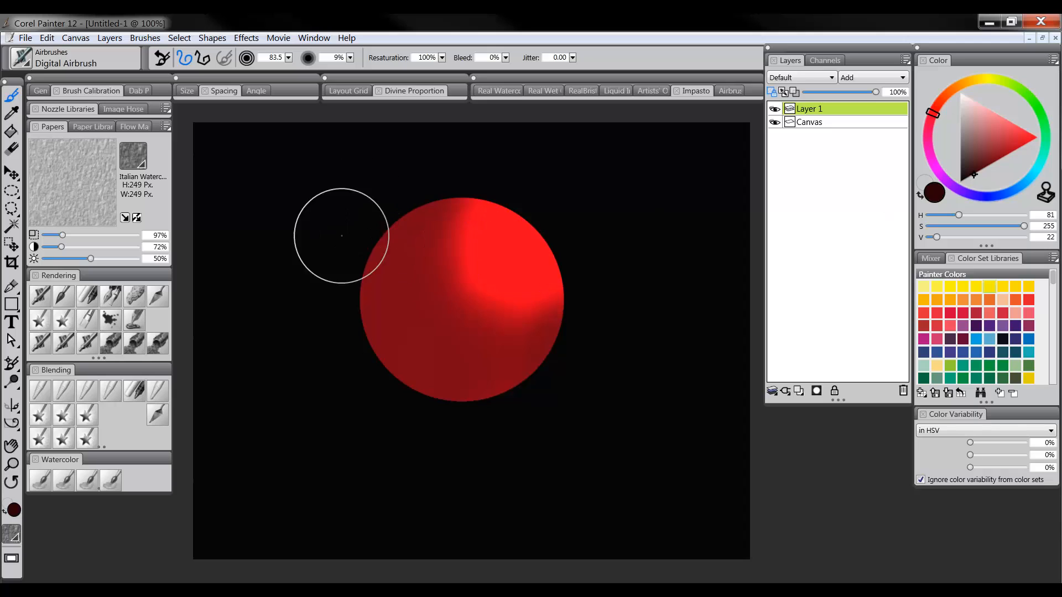
{"action": "mouse_move", "coordinate": [341, 235]}
{"action": "left_mouse_down"}
{"action": "mouse_move", "coordinate": [341, 324]}
{"action": "mouse_move", "coordinate": [366, 273]}
{"action": "mouse_move", "coordinate": [375, 333]}
{"action": "mouse_move", "coordinate": [466, 398]}
{"action": "mouse_move", "coordinate": [529, 376]}
{"action": "mouse_move", "coordinate": [578, 332]}
{"action": "left_mouse_up"}
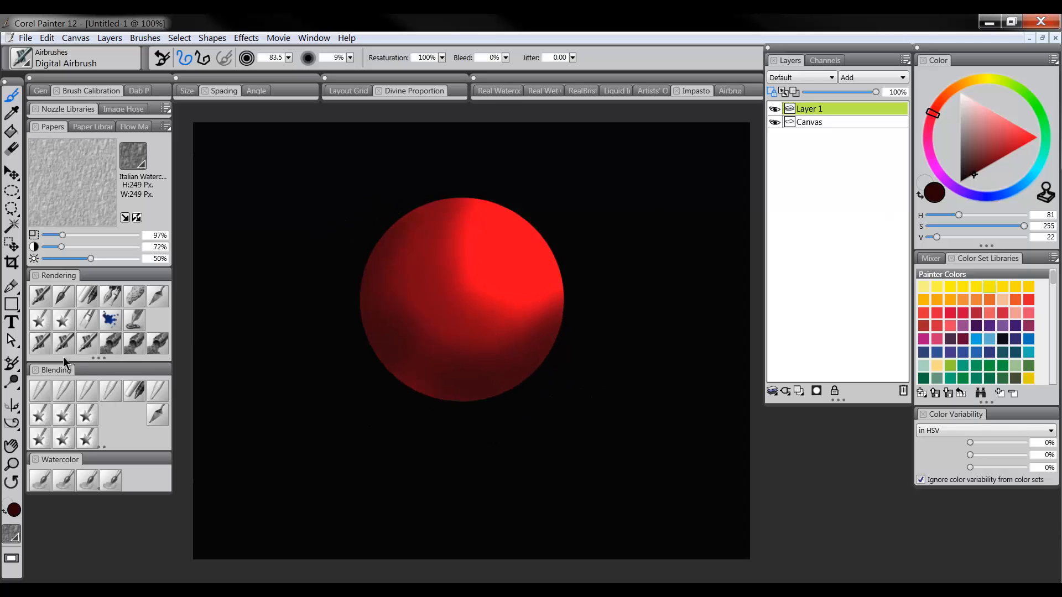
Blend the circle's interior with the Coarse Oily Blender at size 37.6, and undo a trial stroke made inward across the upper-right edge
{"action": "left_click", "coordinate": [88, 388]}
{"action": "mouse_move", "coordinate": [446, 271]}
{"action": "left_mouse_down"}
{"action": "mouse_move", "coordinate": [485, 303]}
{"action": "mouse_move", "coordinate": [493, 283]}
{"action": "mouse_move", "coordinate": [473, 248]}
{"action": "mouse_move", "coordinate": [438, 249]}
{"action": "mouse_move", "coordinate": [443, 322]}
{"action": "mouse_move", "coordinate": [419, 271]}
{"action": "mouse_move", "coordinate": [396, 281]}
{"action": "mouse_move", "coordinate": [438, 337]}
{"action": "mouse_move", "coordinate": [499, 344]}
{"action": "mouse_move", "coordinate": [511, 336]}
{"action": "mouse_move", "coordinate": [517, 283]}
{"action": "mouse_move", "coordinate": [490, 253]}
{"action": "left_mouse_up"}
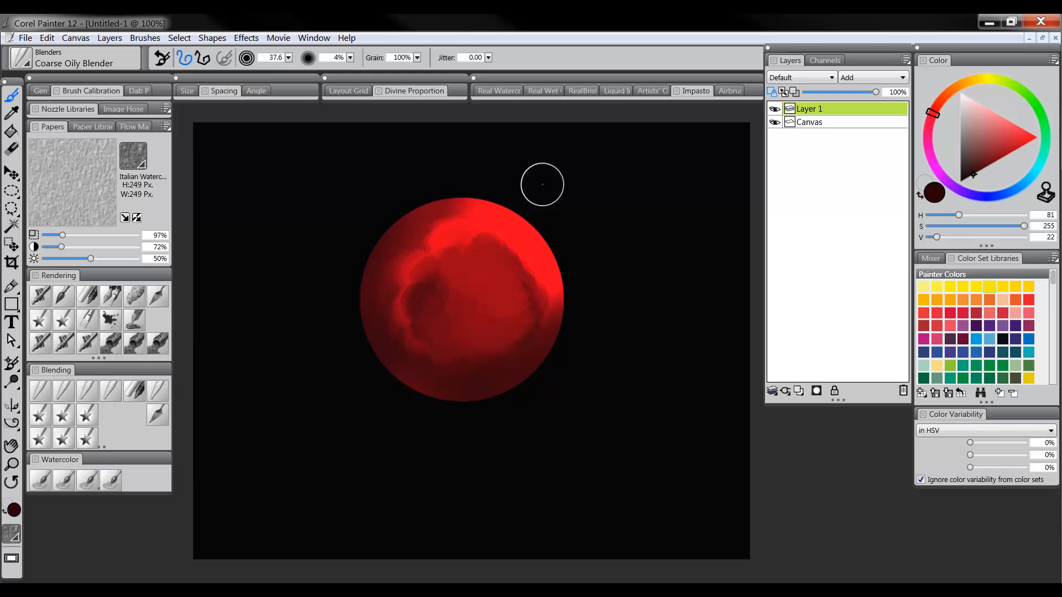
{"action": "left_click_drag", "start_coordinate": [531, 205], "coordinate": [488, 270]}
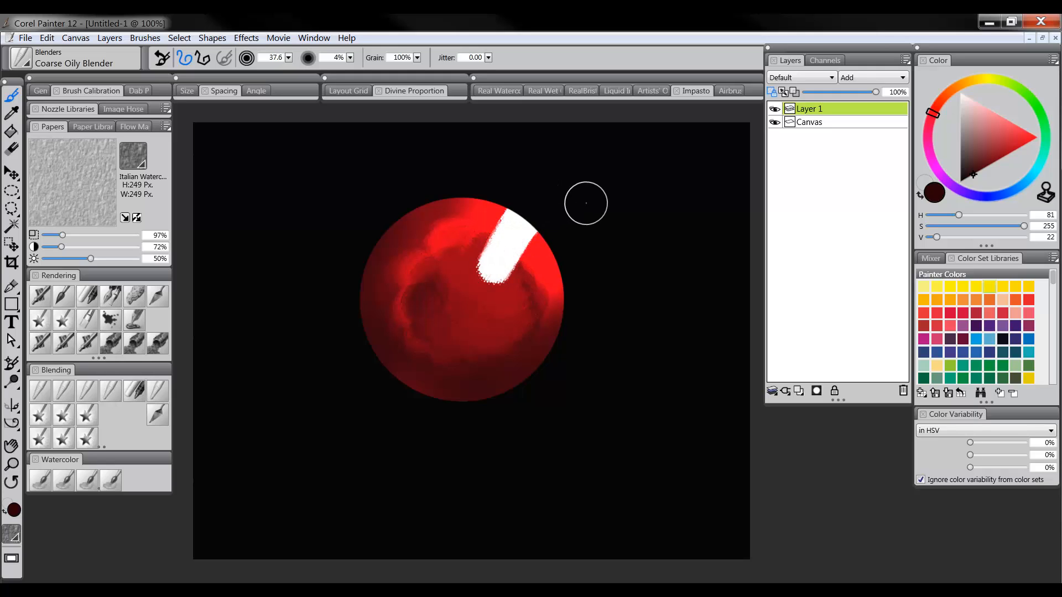
{"action": "key", "text": "ctrl+z"}
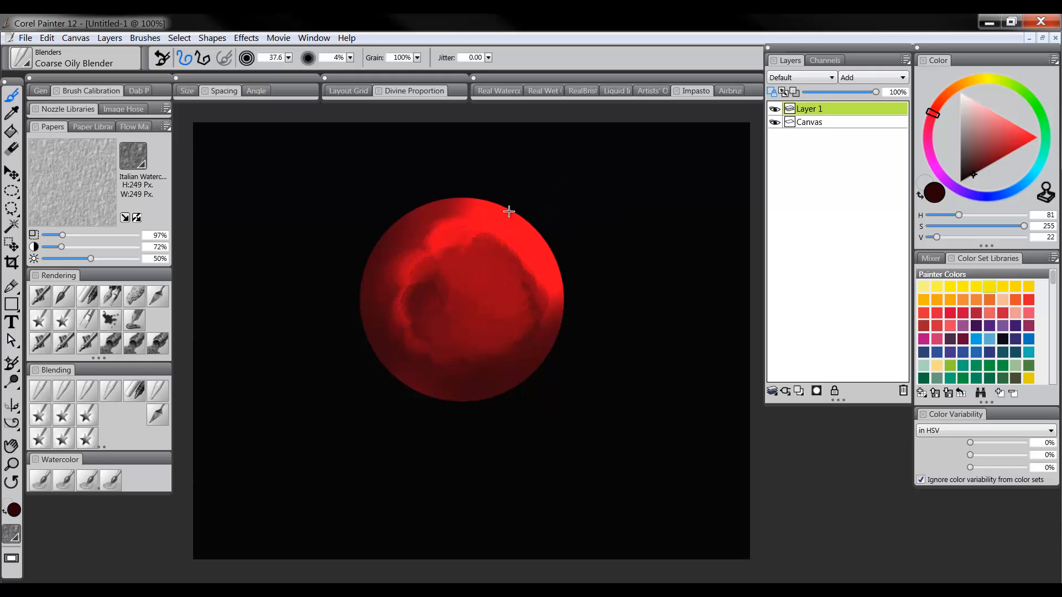
Reduce the Coarse Oily Blender to size 8.5 and make streaks outward across the circle's upper-right edge and inward across its right edge
{"action": "left_click_drag", "start_coordinate": [496, 241], "coordinate": [529, 183]}
{"action": "mouse_move", "coordinate": [487, 261]}
{"action": "left_mouse_down"}
{"action": "mouse_move", "coordinate": [563, 175]}
{"action": "mouse_move", "coordinate": [503, 193]}
{"action": "left_mouse_up"}
{"action": "left_click_drag", "start_coordinate": [471, 237], "coordinate": [493, 189]}
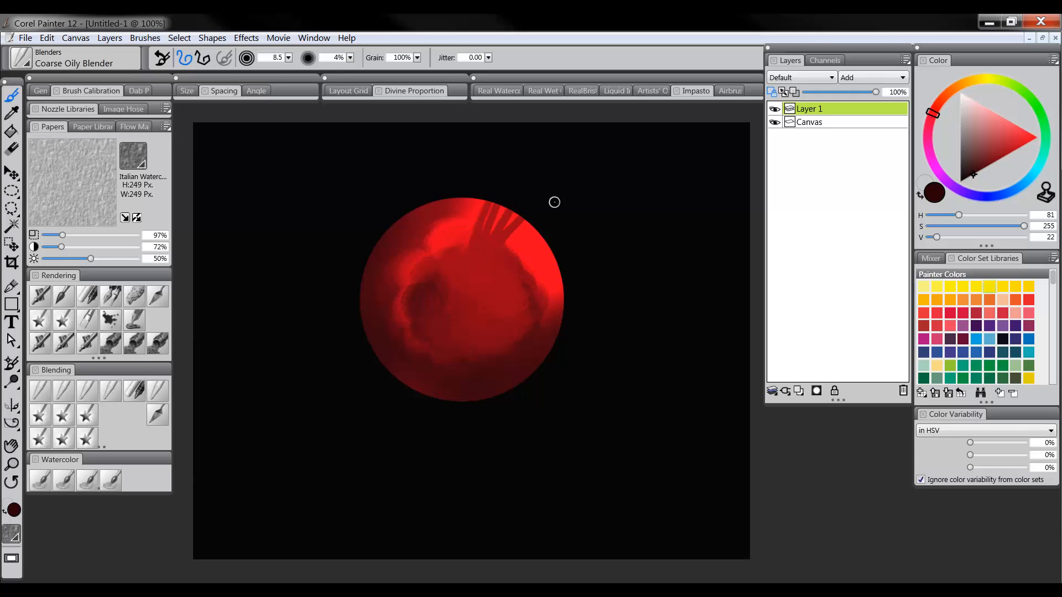
{"action": "left_click_drag", "start_coordinate": [538, 223], "coordinate": [471, 284]}
{"action": "left_click_drag", "start_coordinate": [551, 269], "coordinate": [468, 289]}
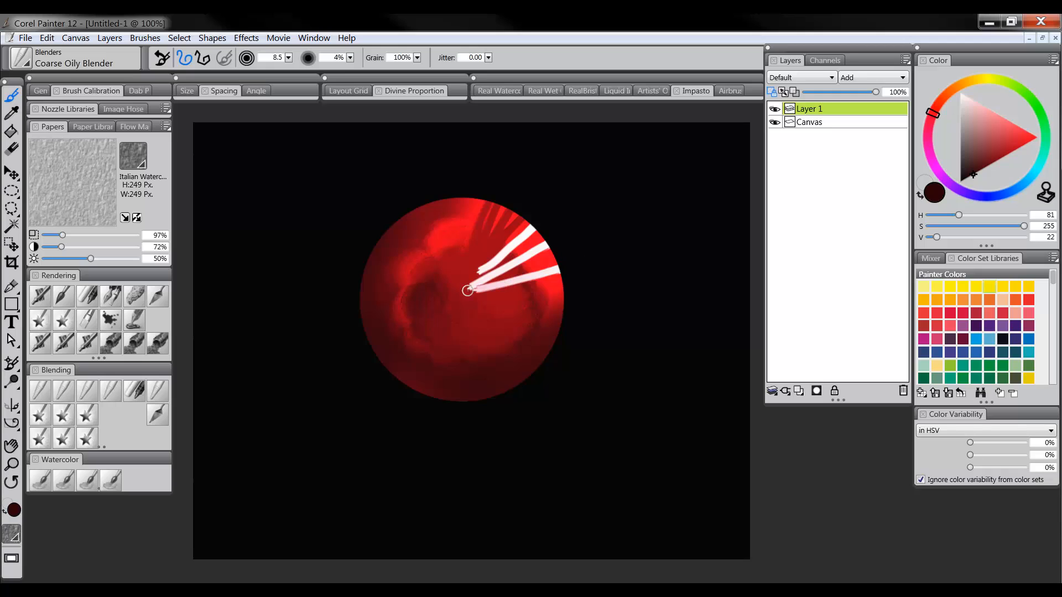
{"action": "mouse_move", "coordinate": [584, 288]}
{"action": "left_mouse_down"}
{"action": "mouse_move", "coordinate": [508, 297]}
{"action": "mouse_move", "coordinate": [479, 320]}
{"action": "left_mouse_up"}
{"action": "left_click_drag", "start_coordinate": [565, 339], "coordinate": [486, 332]}
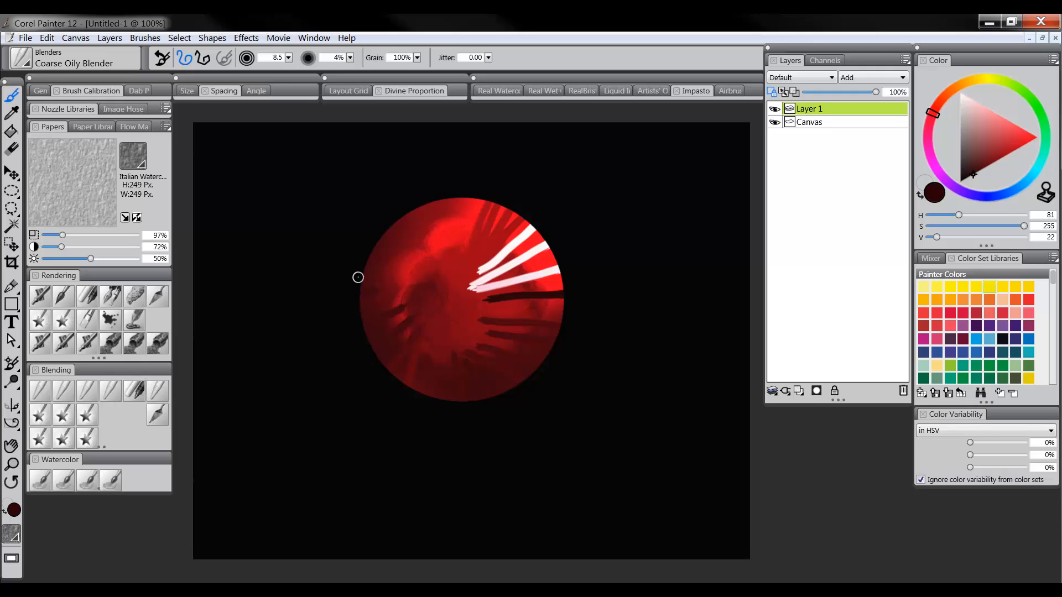
Pull streaks inward across the circle's upper-left and top edges, and soften its upper-right edge with Diffuse Blur at size 64.4
{"action": "left_click_drag", "start_coordinate": [384, 227], "coordinate": [435, 260]}
{"action": "left_click_drag", "start_coordinate": [417, 218], "coordinate": [440, 243]}
{"action": "left_click_drag", "start_coordinate": [447, 188], "coordinate": [459, 240]}
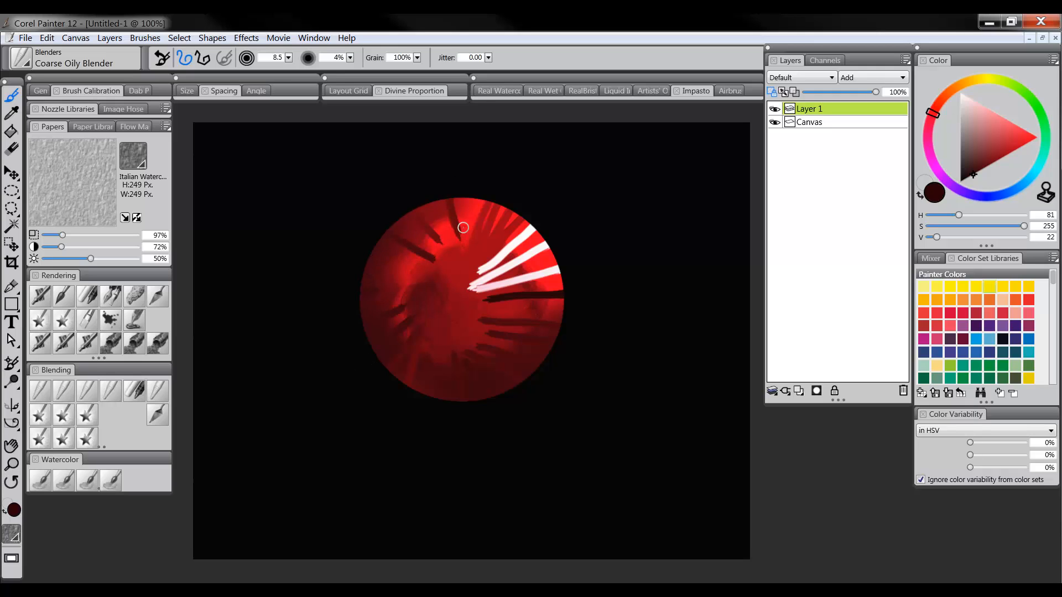
{"action": "left_click_drag", "start_coordinate": [474, 196], "coordinate": [470, 248]}
{"action": "left_click_drag", "start_coordinate": [510, 187], "coordinate": [487, 250]}
{"action": "left_click", "coordinate": [46, 390]}
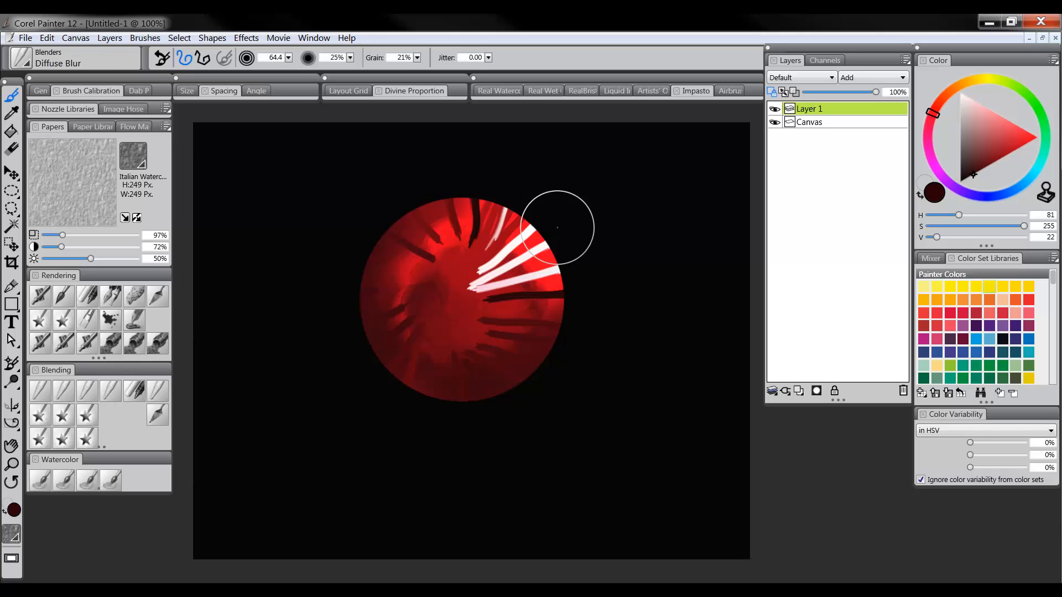
{"action": "mouse_move", "coordinate": [557, 225]}
{"action": "left_mouse_down"}
{"action": "mouse_move", "coordinate": [534, 241]}
{"action": "mouse_move", "coordinate": [558, 243]}
{"action": "mouse_move", "coordinate": [495, 220]}
{"action": "mouse_move", "coordinate": [515, 230]}
{"action": "left_mouse_up"}
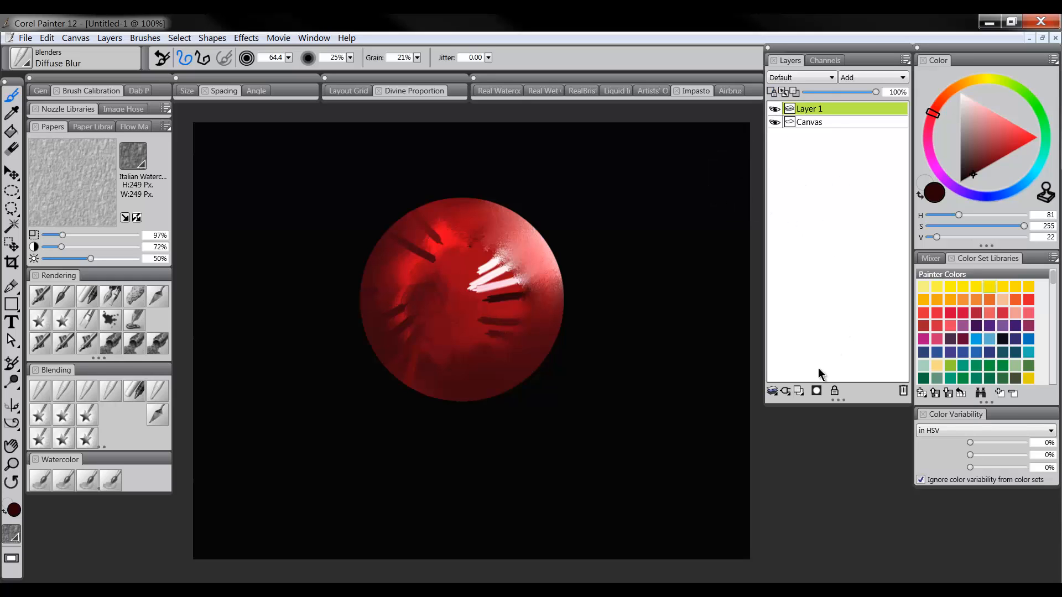
Add a new layer and fill an oval selection beside the red circle with fully saturated bright blue
{"action": "left_click", "coordinate": [798, 391]}
{"action": "key", "text": "o"}
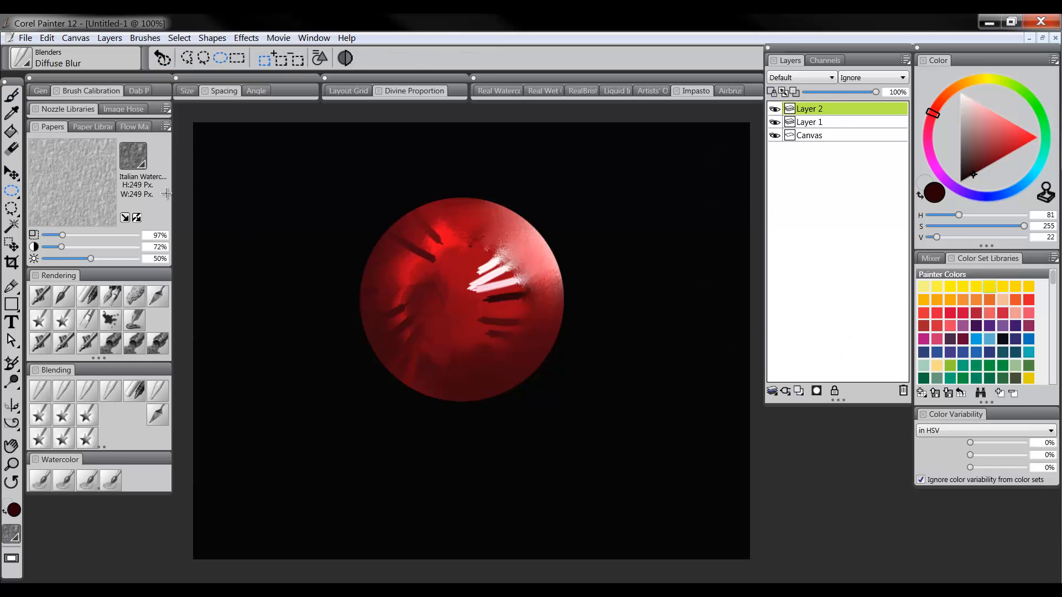
{"action": "left_click_drag", "start_coordinate": [587, 213], "coordinate": [713, 354]}
{"action": "left_click", "coordinate": [12, 132]}
{"action": "left_click", "coordinate": [1003, 195]}
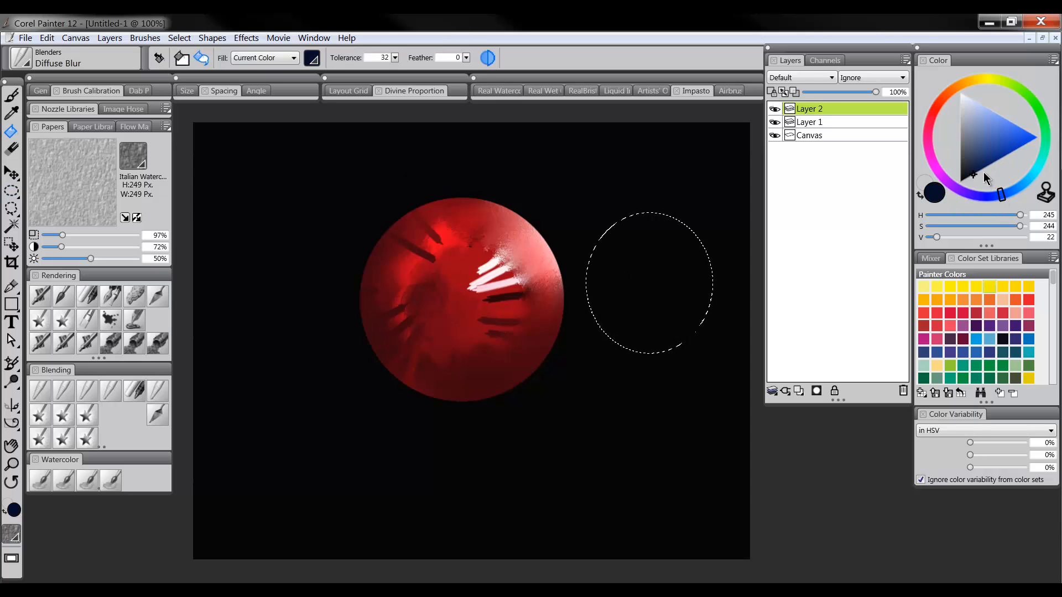
{"action": "left_click_drag", "start_coordinate": [984, 173], "coordinate": [1038, 136]}
{"action": "left_click", "coordinate": [642, 267]}
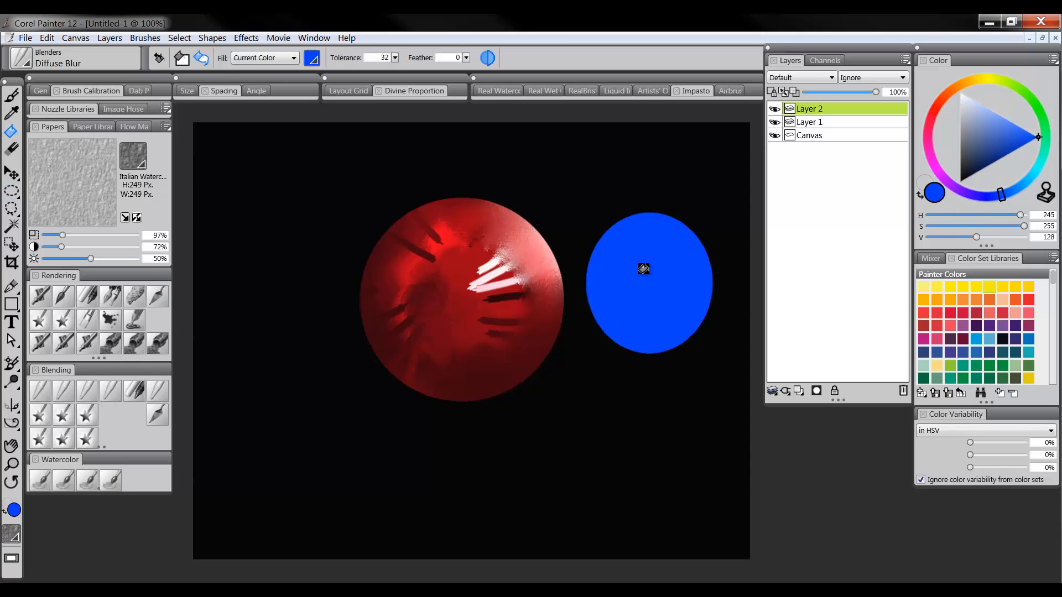
Soften the blue oval's edge with Diffuse Blur, keeping its transparency preserved, and set Layer 2's composite method to GelCover
{"action": "left_click", "coordinate": [40, 392]}
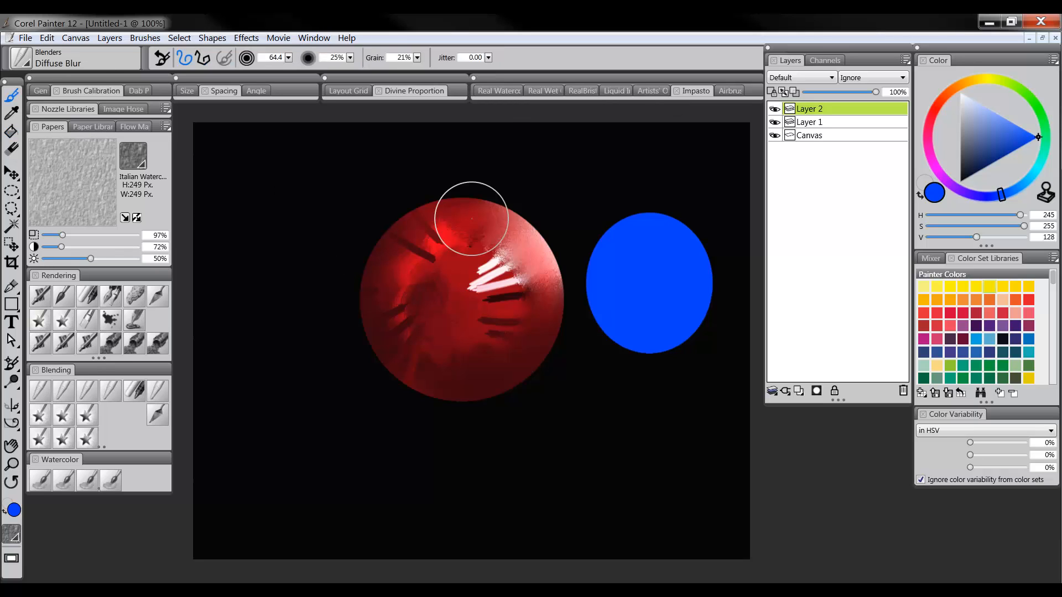
{"action": "mouse_move", "coordinate": [642, 215]}
{"action": "left_mouse_down"}
{"action": "mouse_move", "coordinate": [580, 268]}
{"action": "mouse_move", "coordinate": [606, 322]}
{"action": "mouse_move", "coordinate": [622, 322]}
{"action": "mouse_move", "coordinate": [629, 355]}
{"action": "mouse_move", "coordinate": [687, 331]}
{"action": "mouse_move", "coordinate": [702, 282]}
{"action": "mouse_move", "coordinate": [685, 271]}
{"action": "mouse_move", "coordinate": [705, 249]}
{"action": "mouse_move", "coordinate": [682, 217]}
{"action": "mouse_move", "coordinate": [621, 228]}
{"action": "left_mouse_up"}
{"action": "left_click", "coordinate": [809, 82]}
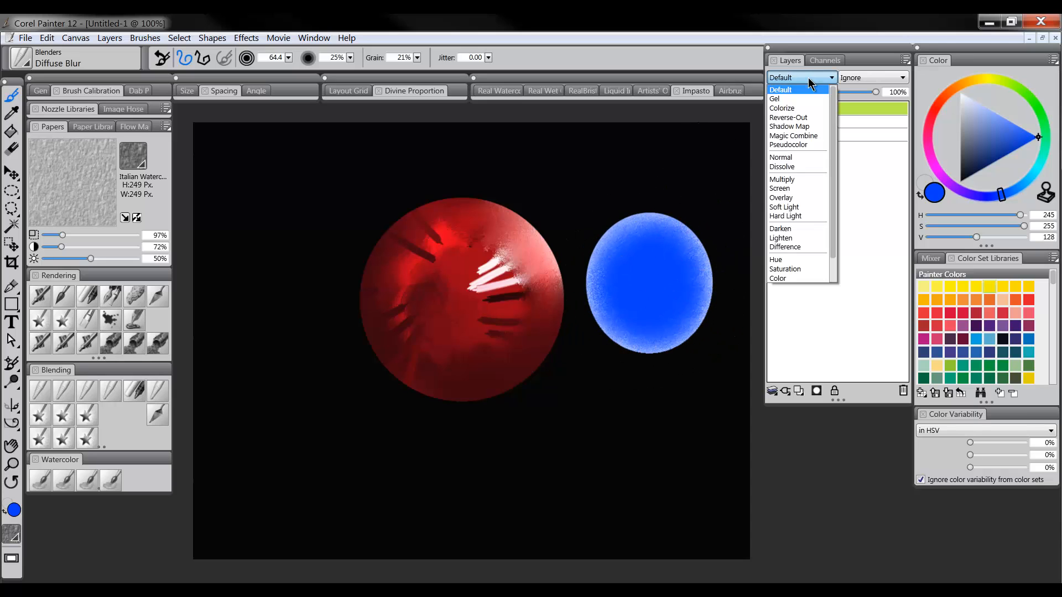
{"action": "left_click_drag", "start_coordinate": [835, 109], "coordinate": [833, 148]}
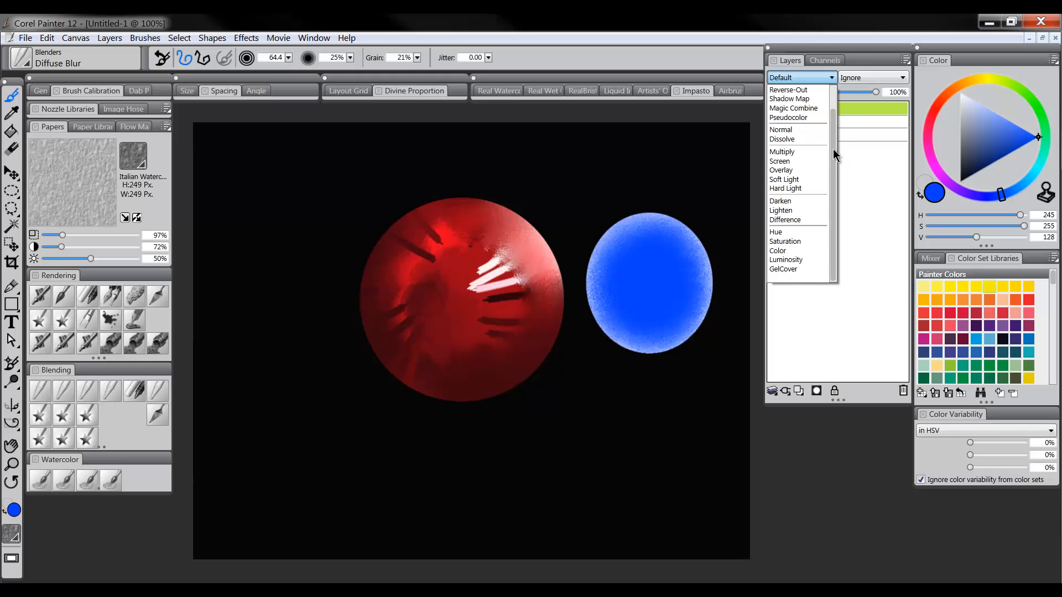
{"action": "left_click", "coordinate": [790, 270]}
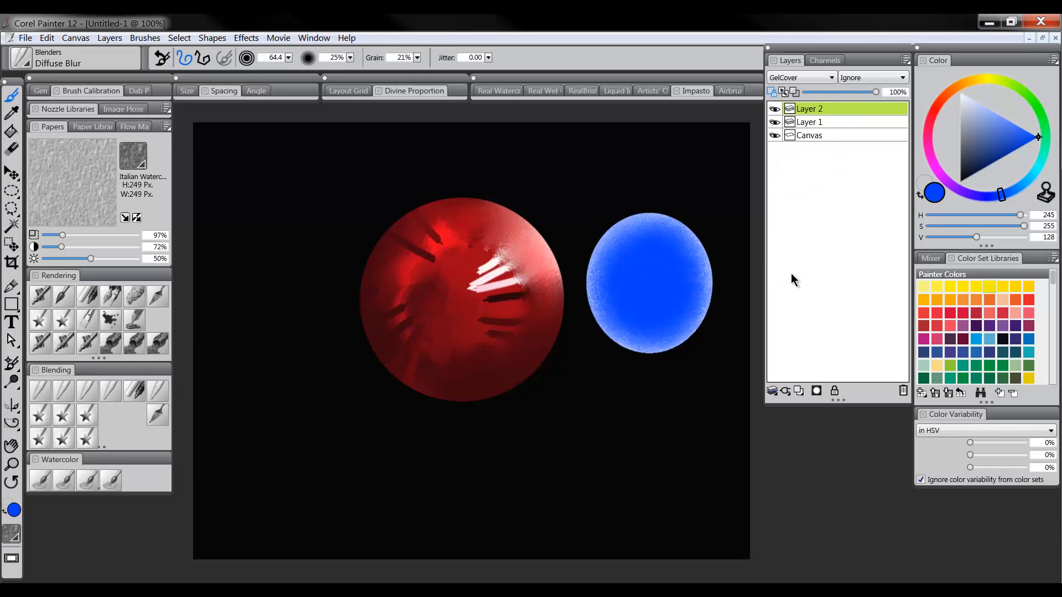
{"action": "left_click", "coordinate": [795, 78]}
{"action": "left_click", "coordinate": [794, 77]}
Flood the Canvas layer with white using the Paint Bucket
{"action": "left_click", "coordinate": [812, 136]}
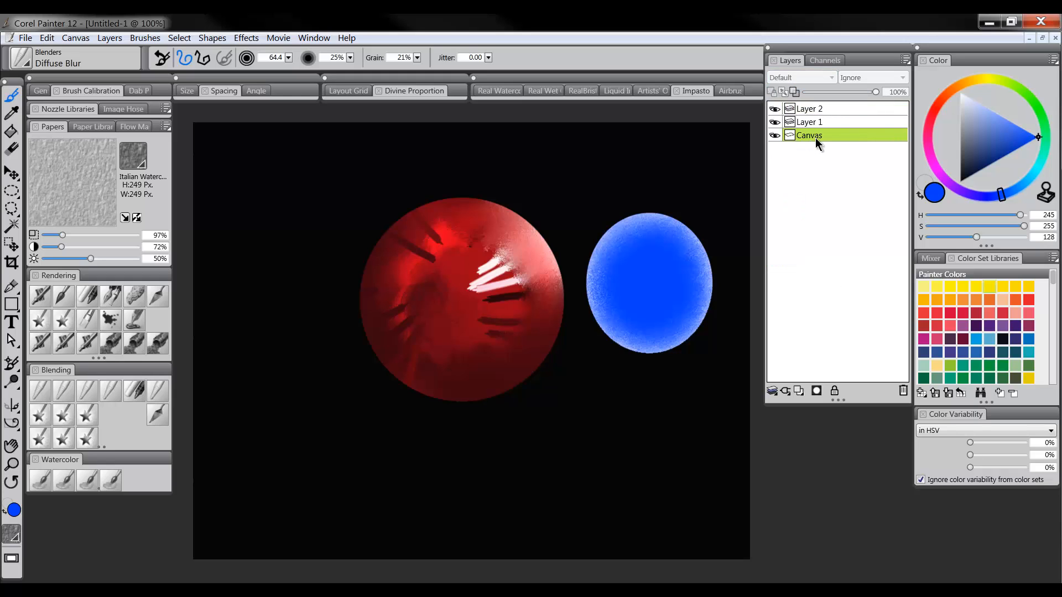
{"action": "left_click", "coordinate": [10, 139]}
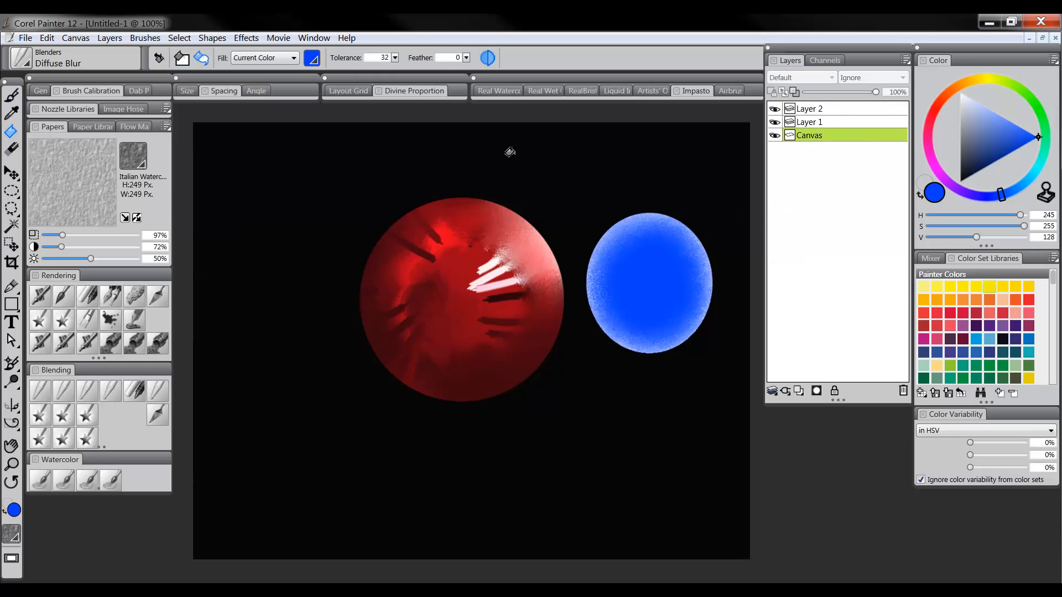
{"action": "left_click", "coordinate": [961, 93]}
{"action": "left_click", "coordinate": [695, 155]}
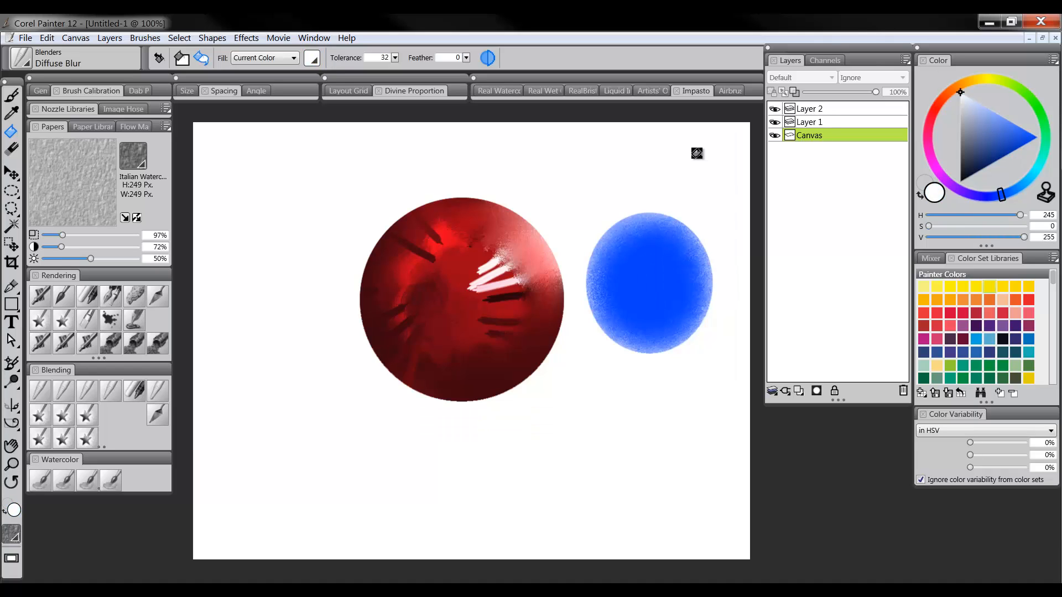
Set Layer 2's composite method to Multiply and move the blue oval over the red circle's upper-right edge
{"action": "left_click", "coordinate": [817, 110]}
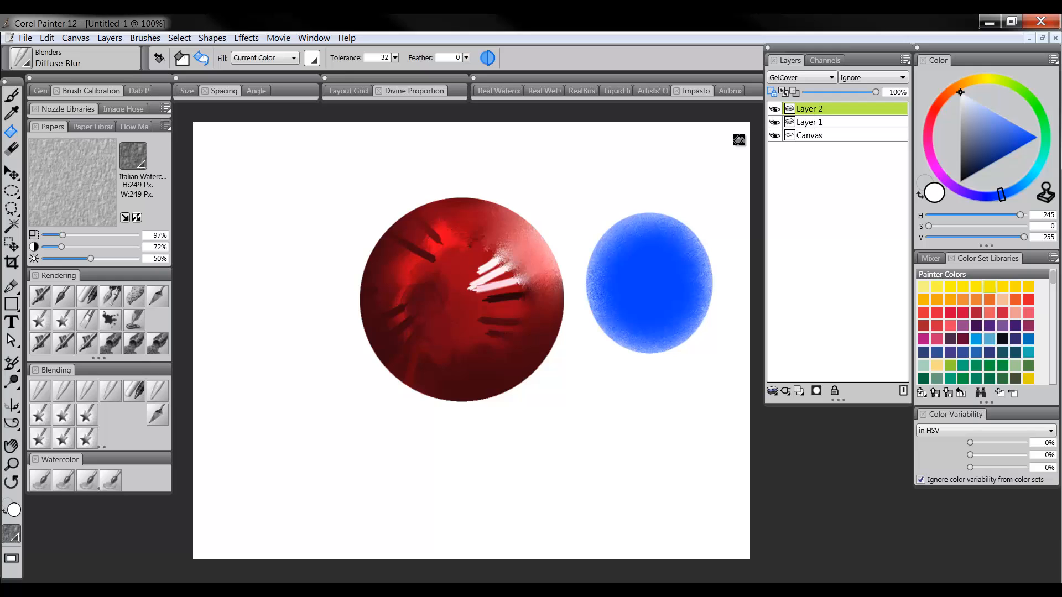
{"action": "left_click", "coordinate": [803, 85]}
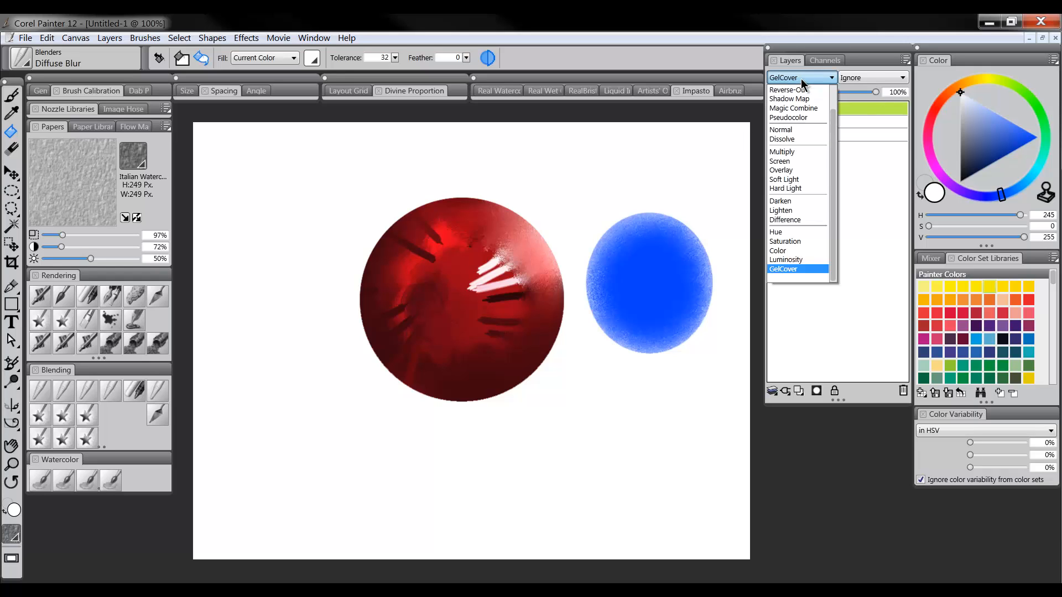
{"action": "left_click", "coordinate": [791, 152]}
{"action": "left_click", "coordinate": [18, 176]}
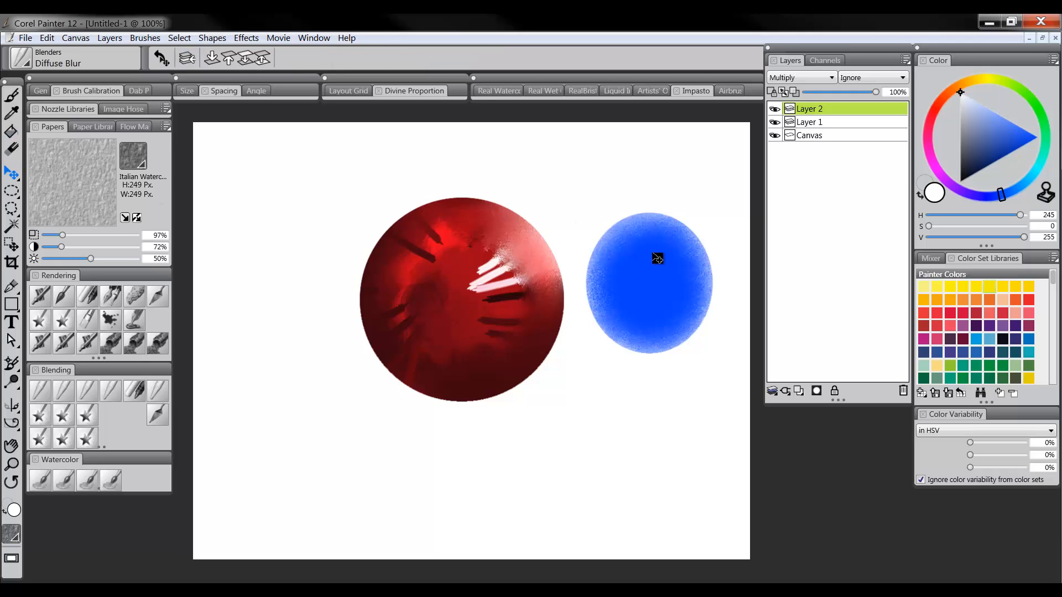
{"action": "left_click_drag", "start_coordinate": [657, 254], "coordinate": [558, 209]}
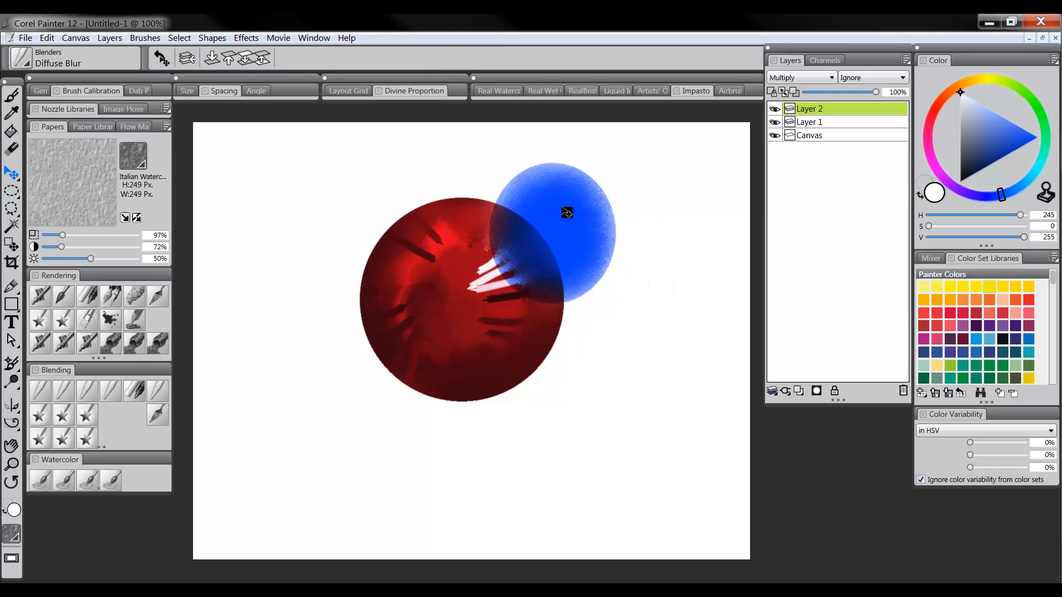
Compare Layer 2's Normal and Multiply composite methods, leaving it on Multiply, and move the blue oval clear of the red circle
{"action": "left_click", "coordinate": [792, 78]}
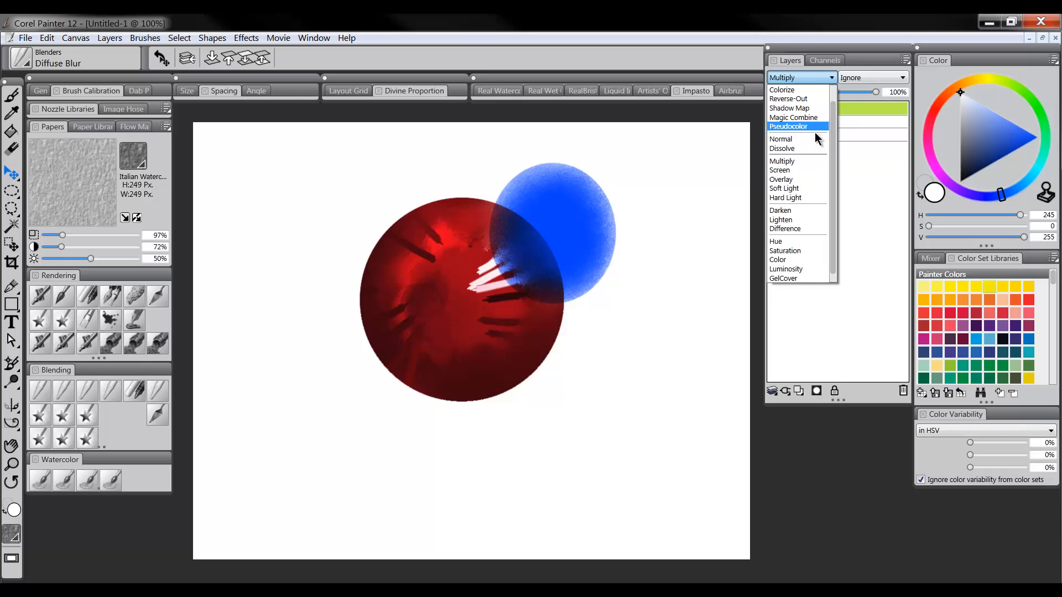
{"action": "left_click", "coordinate": [813, 143]}
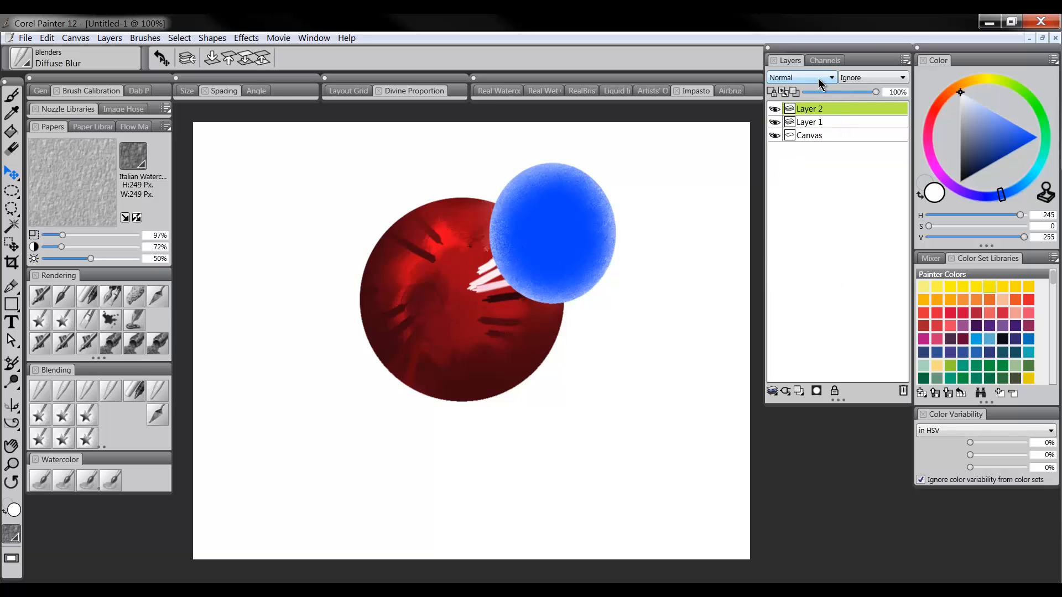
{"action": "left_click", "coordinate": [819, 78]}
{"action": "left_click", "coordinate": [798, 154]}
{"action": "left_click_drag", "start_coordinate": [573, 234], "coordinate": [620, 237]}
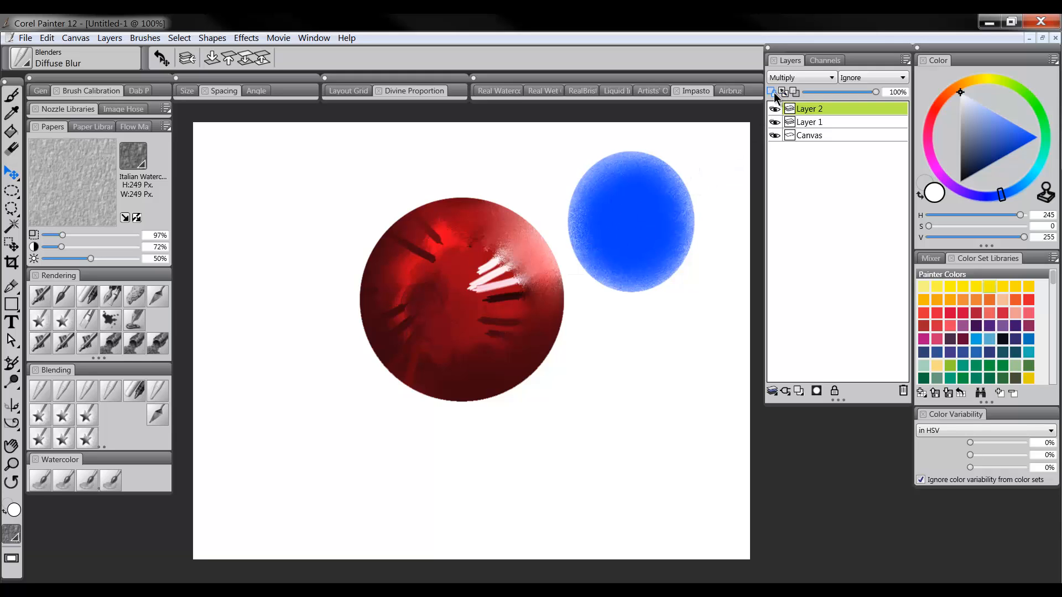
Repaint the oval's faded edge in its own sampled blue using the Digital Airbrush, staying within the oval's outline
{"action": "left_click", "coordinate": [40, 297]}
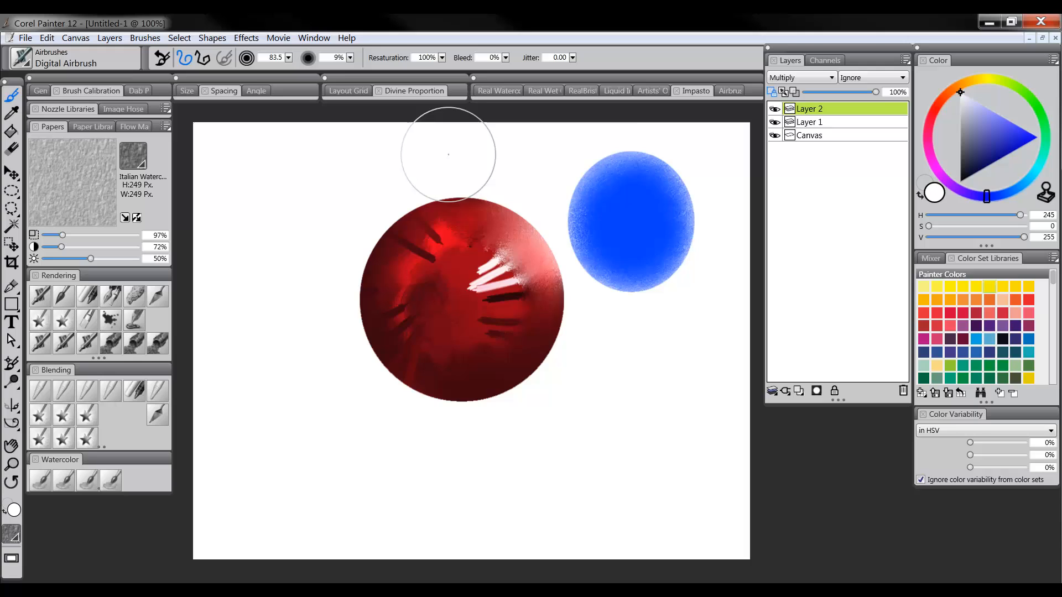
{"action": "left_click", "coordinate": [636, 208], "text": "alt"}
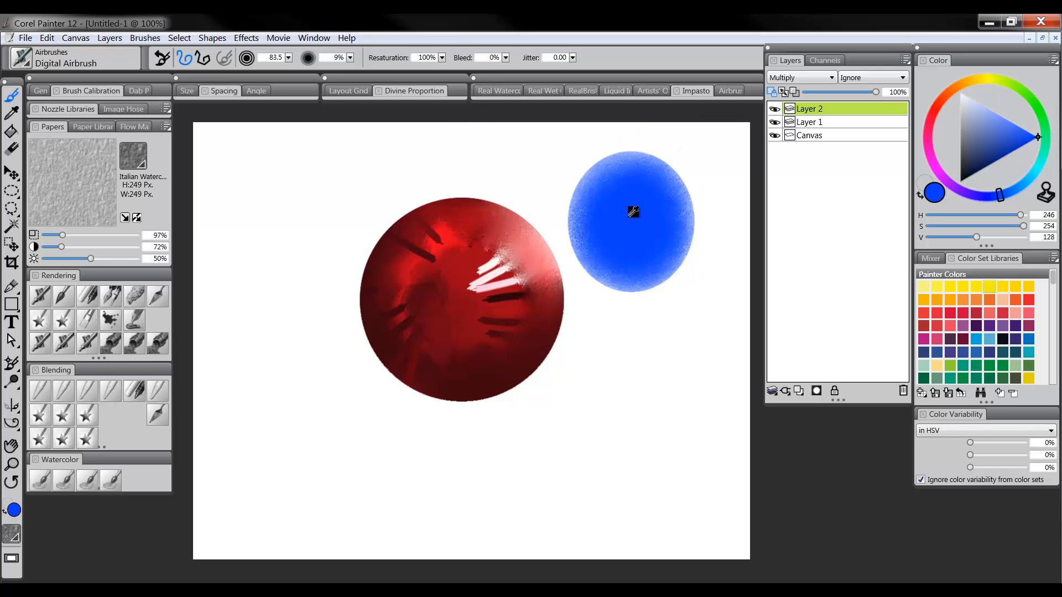
{"action": "mouse_move", "coordinate": [617, 154]}
{"action": "left_mouse_down"}
{"action": "mouse_move", "coordinate": [581, 184]}
{"action": "mouse_move", "coordinate": [653, 260]}
{"action": "left_mouse_up"}
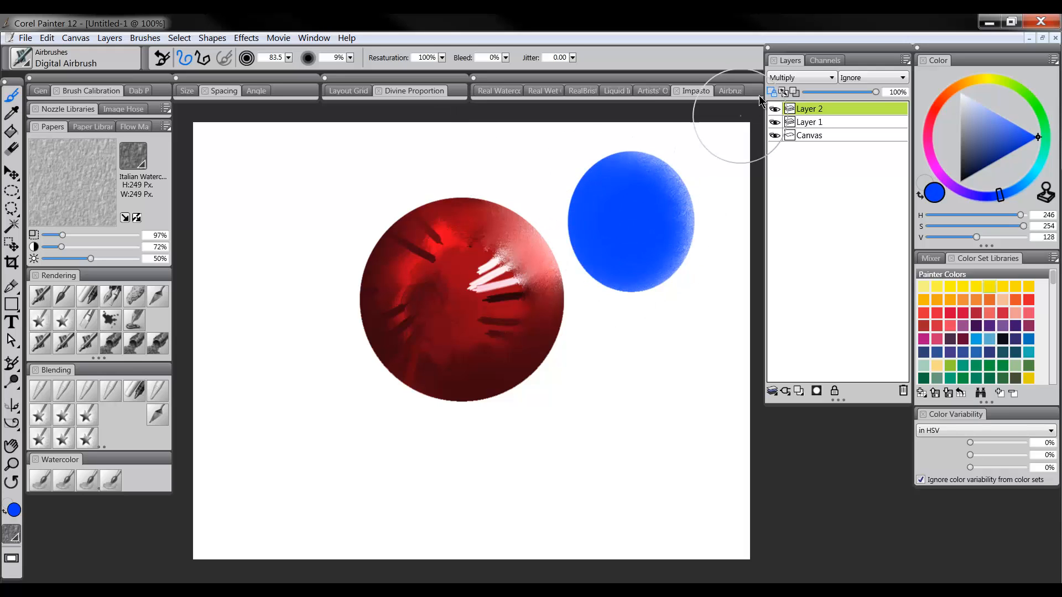
{"action": "left_click", "coordinate": [773, 89]}
{"action": "mouse_move", "coordinate": [728, 118]}
{"action": "left_mouse_down"}
{"action": "mouse_move", "coordinate": [623, 145]}
{"action": "mouse_move", "coordinate": [685, 186]}
{"action": "mouse_move", "coordinate": [684, 271]}
{"action": "mouse_move", "coordinate": [618, 297]}
{"action": "mouse_move", "coordinate": [598, 258]}
{"action": "mouse_move", "coordinate": [599, 279]}
{"action": "mouse_move", "coordinate": [682, 229]}
{"action": "mouse_move", "coordinate": [617, 232]}
{"action": "mouse_move", "coordinate": [623, 245]}
{"action": "mouse_move", "coordinate": [659, 257]}
{"action": "mouse_move", "coordinate": [681, 249]}
{"action": "mouse_move", "coordinate": [588, 161]}
{"action": "left_mouse_up"}
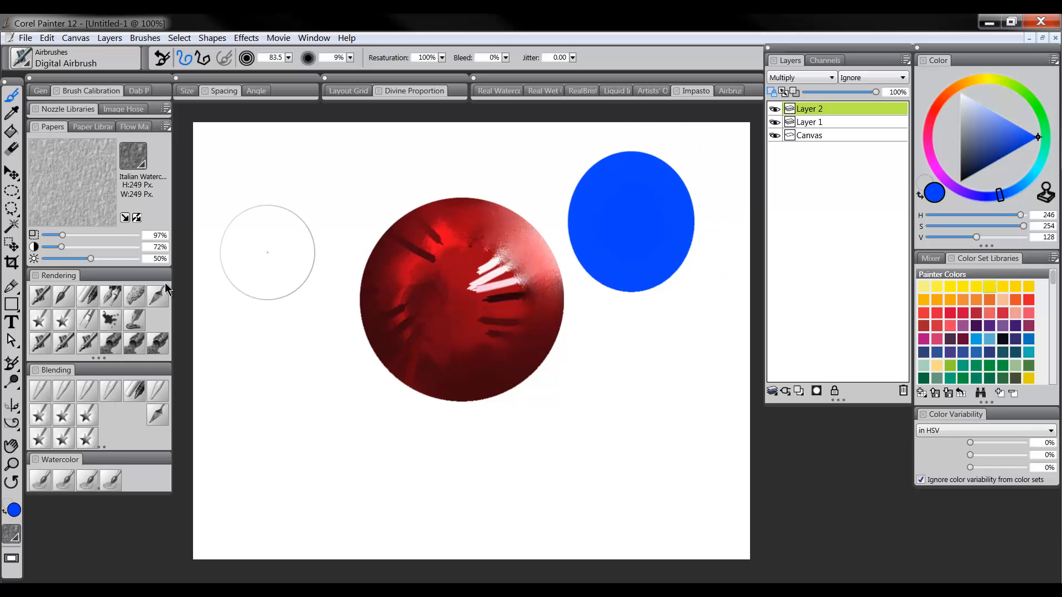
Soften the blue oval's edge outward past its outline with the Diffuse Blur blender
{"action": "left_click", "coordinate": [48, 390]}
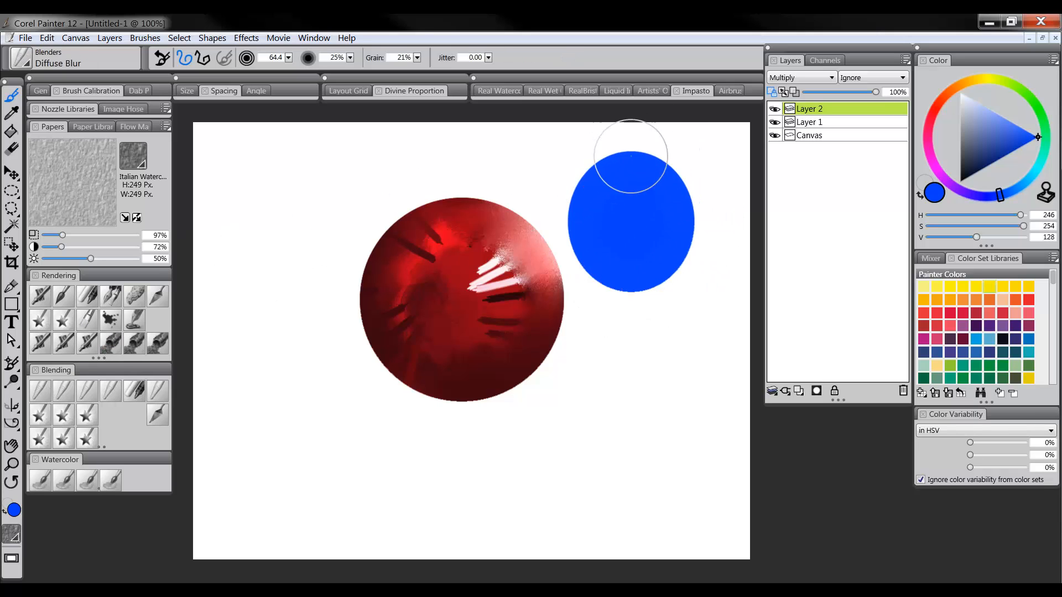
{"action": "mouse_move", "coordinate": [593, 183]}
{"action": "left_mouse_down"}
{"action": "mouse_move", "coordinate": [605, 173]}
{"action": "mouse_move", "coordinate": [680, 177]}
{"action": "mouse_move", "coordinate": [674, 262]}
{"action": "mouse_move", "coordinate": [593, 242]}
{"action": "mouse_move", "coordinate": [576, 206]}
{"action": "mouse_move", "coordinate": [581, 177]}
{"action": "left_mouse_up"}
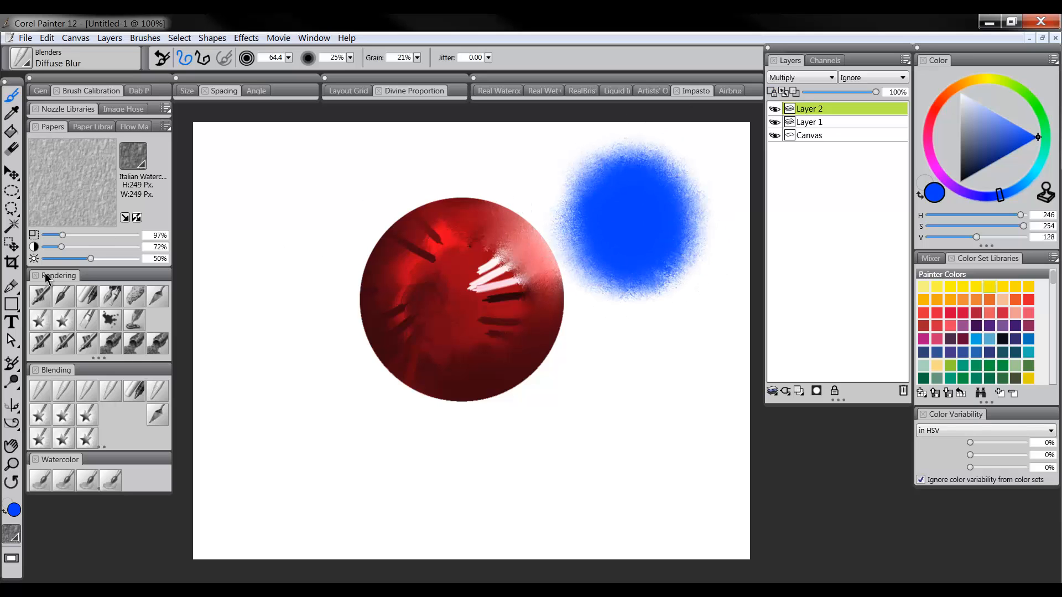
Move the blurred blue oval over the red circle's upper-right edge and set Layer 2's composite method to Normal
{"action": "left_click", "coordinate": [11, 173]}
{"action": "left_click_drag", "start_coordinate": [637, 221], "coordinate": [592, 246]}
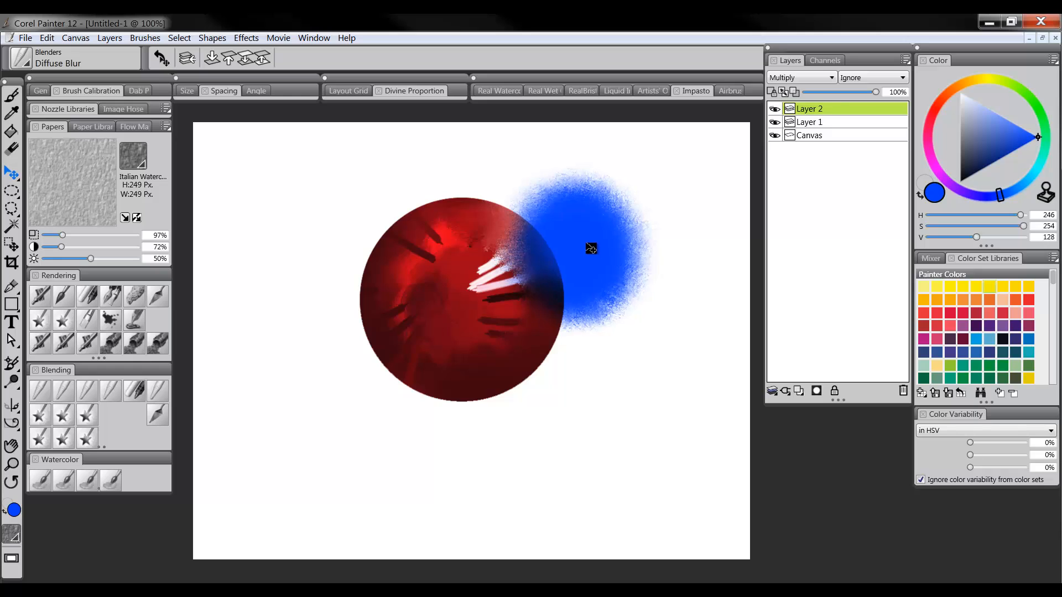
{"action": "left_click", "coordinate": [807, 81]}
{"action": "left_click", "coordinate": [788, 135]}
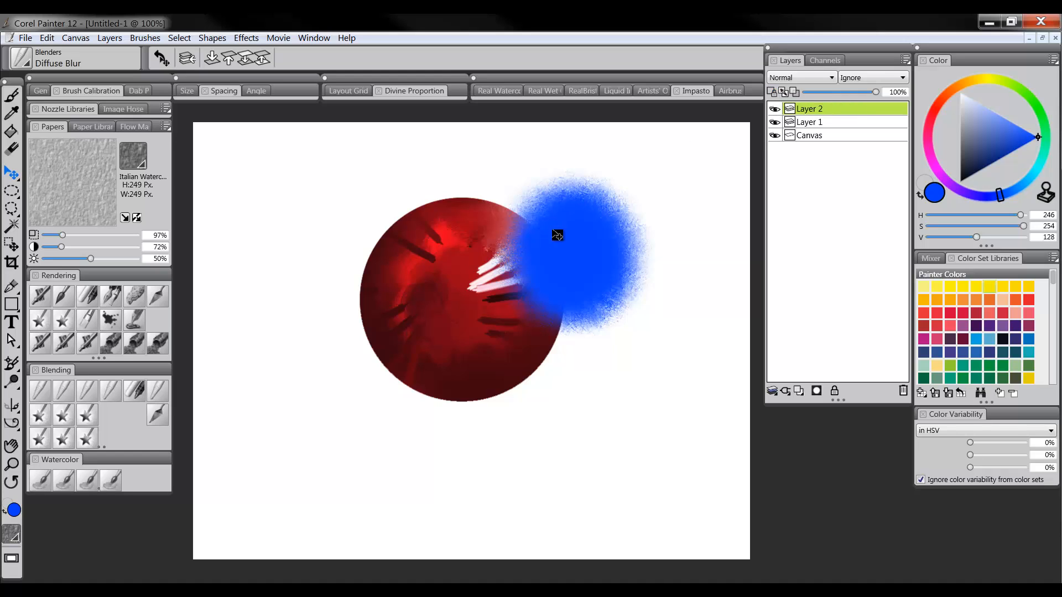
Shade the blurred blue oval's outer areas with the Digital Airbrush in darker blues, using values of 72 and 26
{"action": "left_click", "coordinate": [46, 294]}
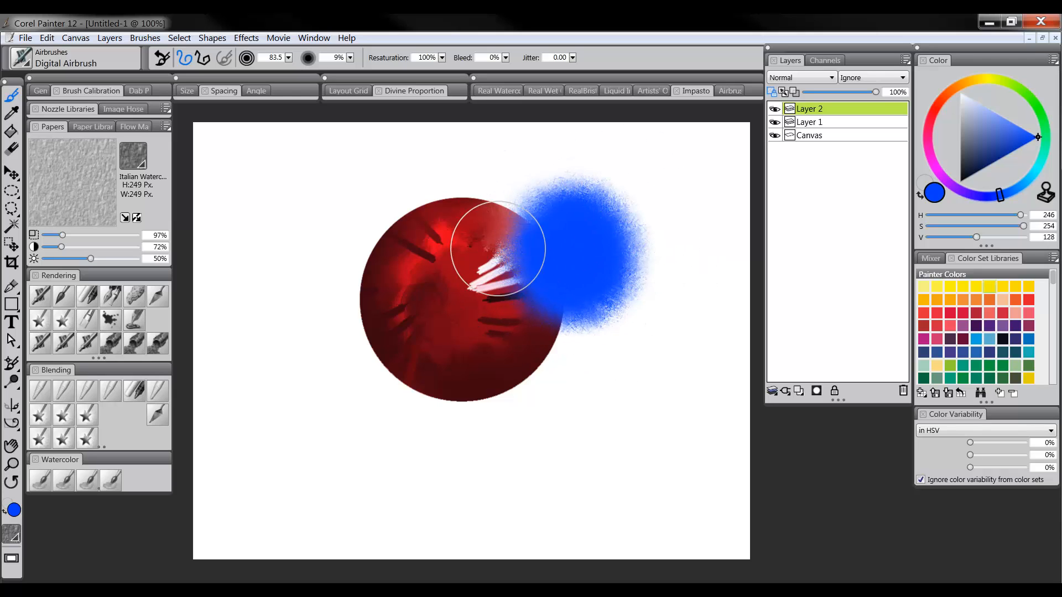
{"action": "left_click", "coordinate": [1005, 156]}
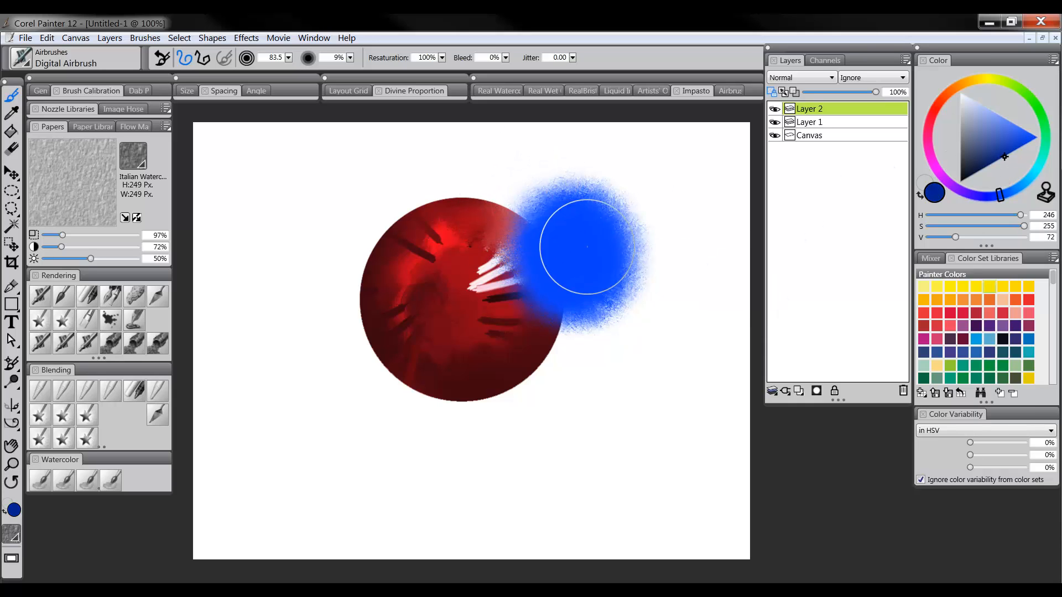
{"action": "mouse_move", "coordinate": [513, 298]}
{"action": "left_mouse_down"}
{"action": "mouse_move", "coordinate": [503, 240]}
{"action": "mouse_move", "coordinate": [549, 300]}
{"action": "mouse_move", "coordinate": [541, 296]}
{"action": "mouse_move", "coordinate": [527, 270]}
{"action": "mouse_move", "coordinate": [586, 327]}
{"action": "left_mouse_up"}
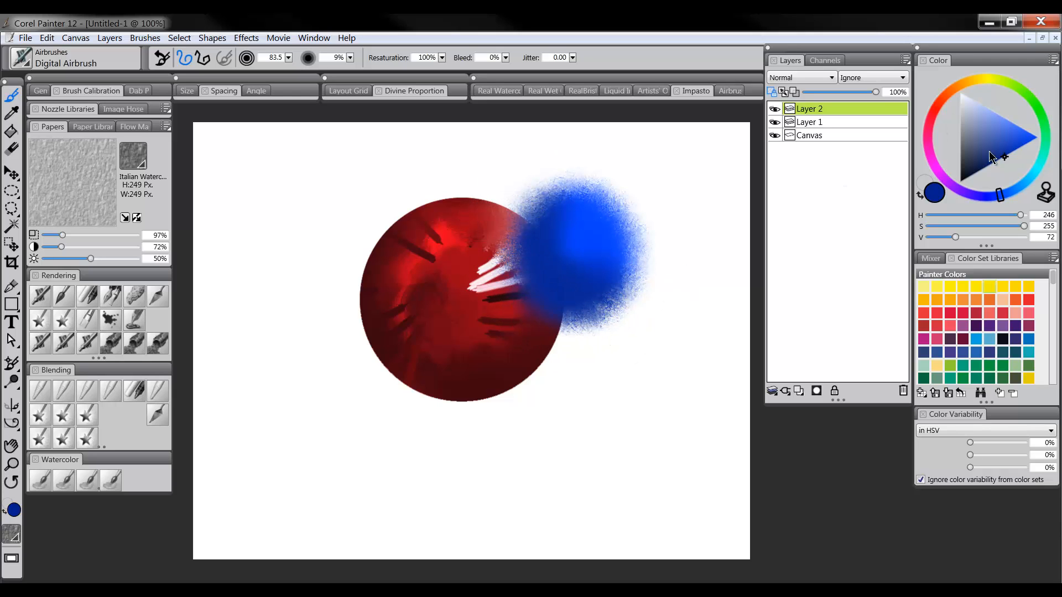
{"action": "left_click", "coordinate": [977, 173]}
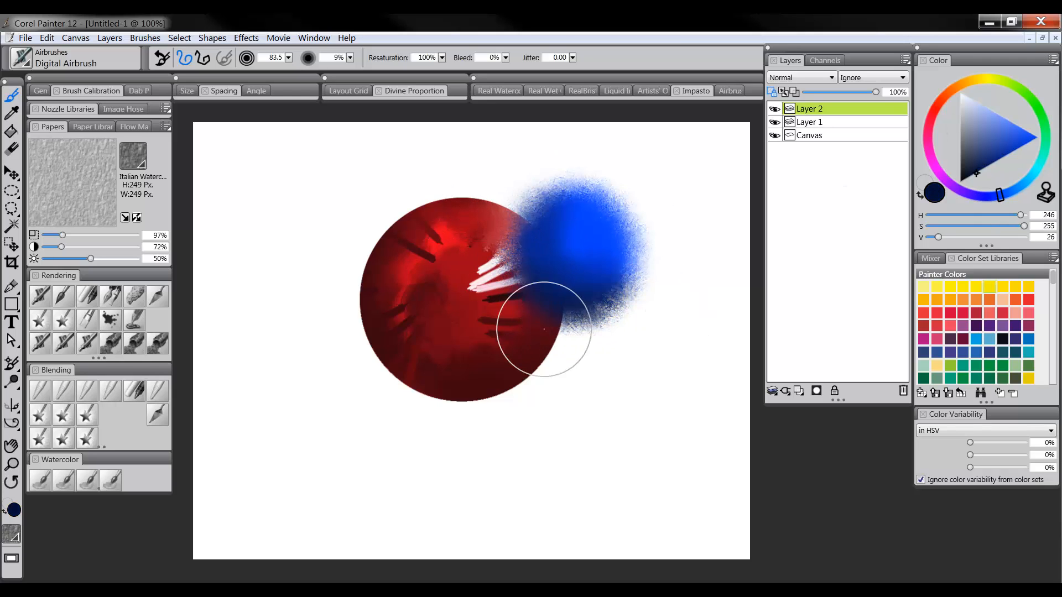
{"action": "mouse_move", "coordinate": [544, 330]}
{"action": "left_mouse_down"}
{"action": "mouse_move", "coordinate": [479, 219]}
{"action": "mouse_move", "coordinate": [538, 297]}
{"action": "mouse_move", "coordinate": [642, 284]}
{"action": "mouse_move", "coordinate": [670, 238]}
{"action": "left_mouse_up"}
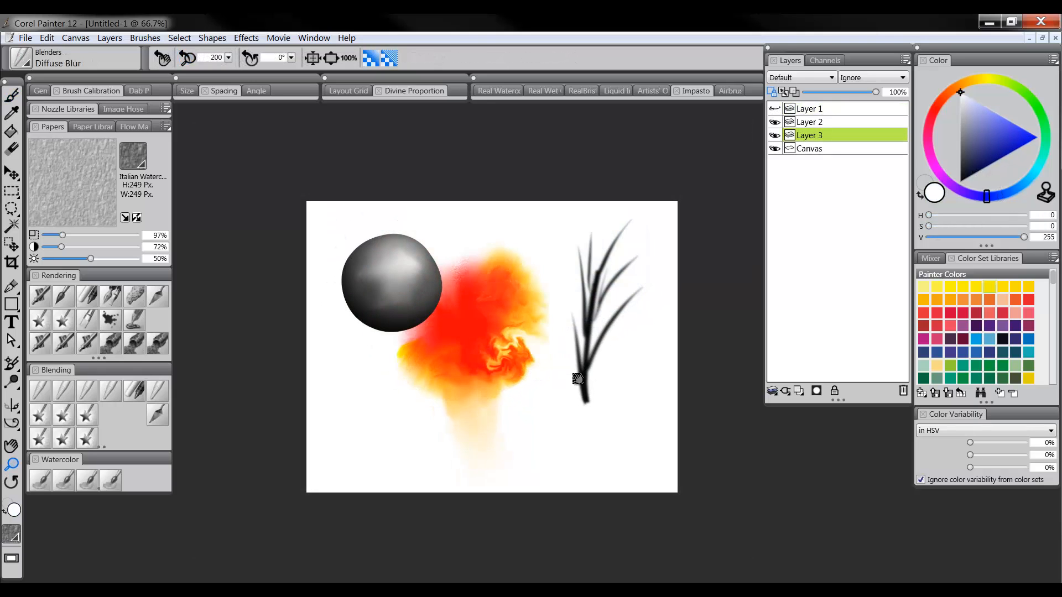
{"action": "left_click_drag", "start_coordinate": [578, 379], "coordinate": [557, 394]}
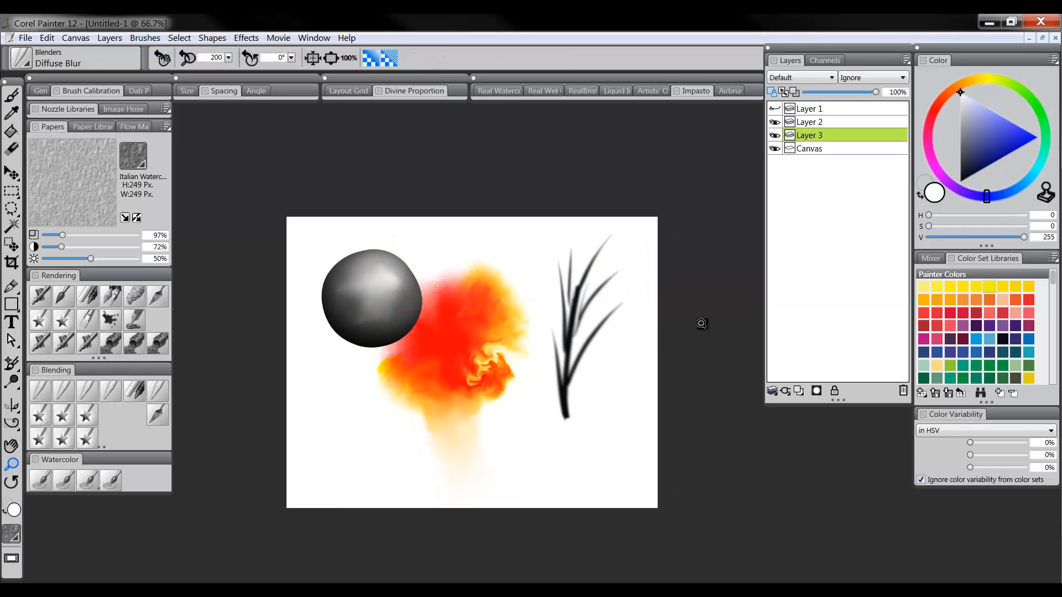